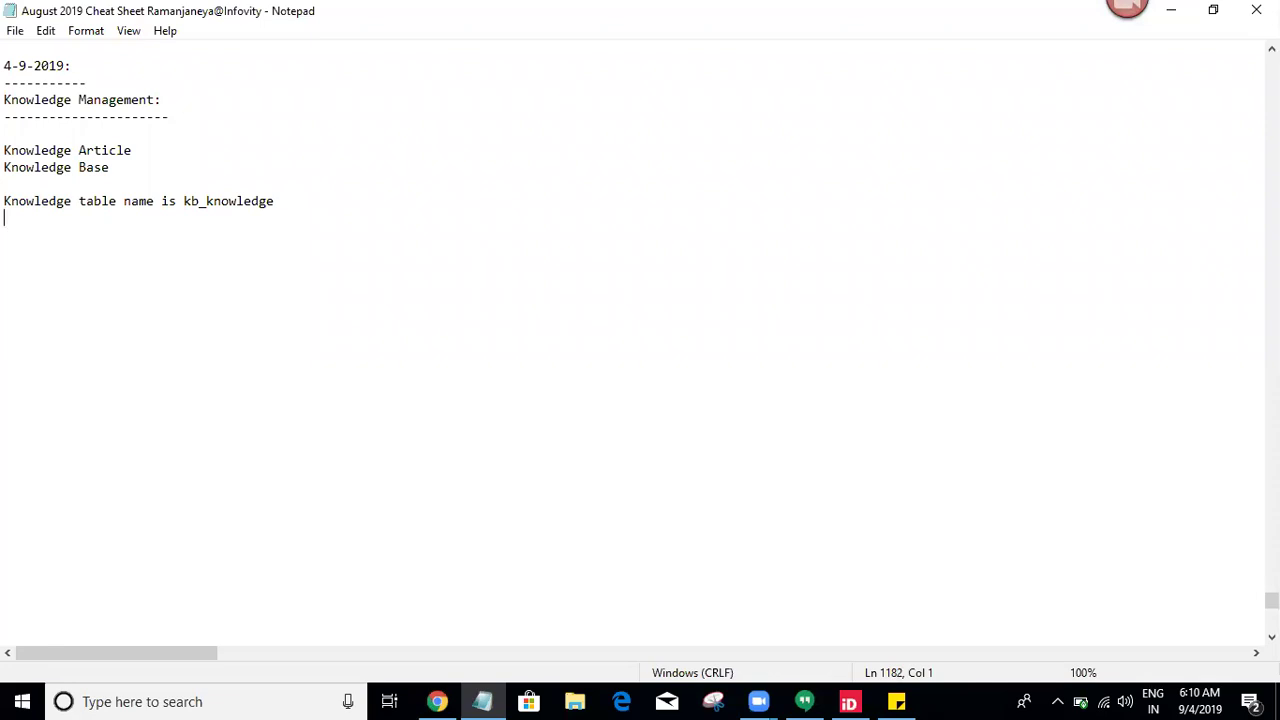
Add the line "Knowledge -->Articles -->create New" beneath the knowledge table name in the notes.
key(Return)
text(Knowledge -->create )
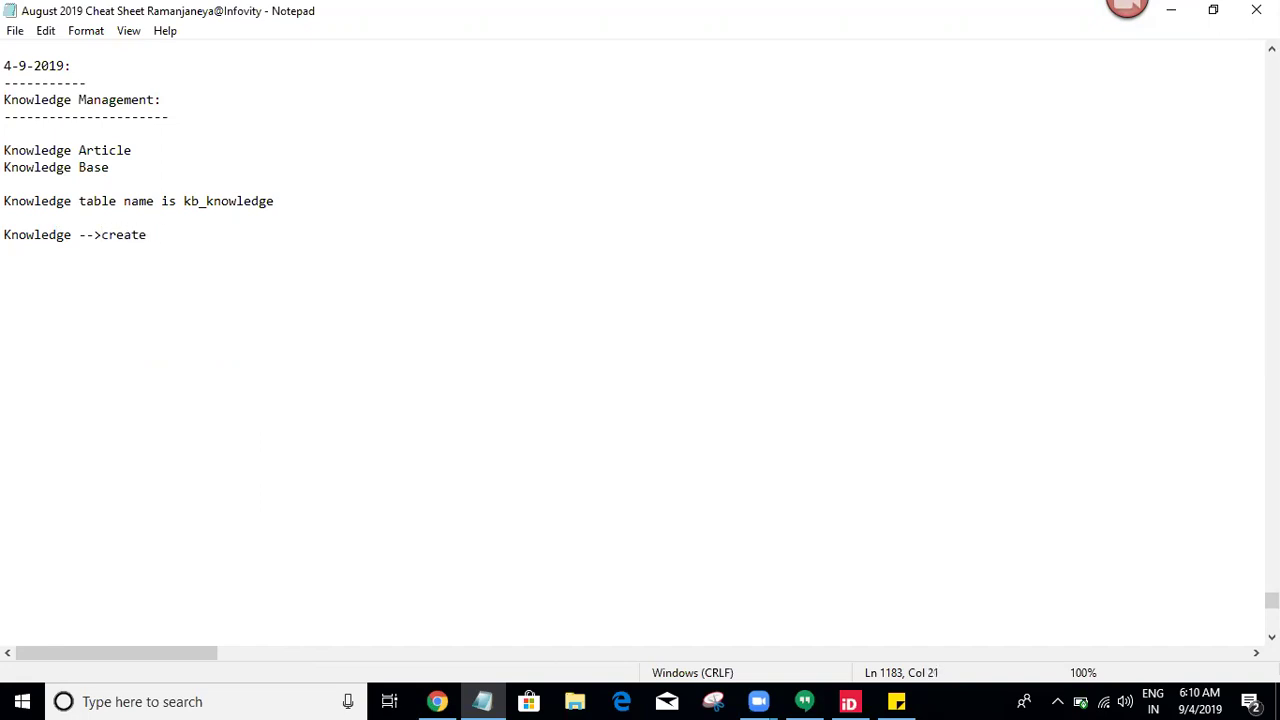
text(New)
key(Left)
key(Left)
key(Left)
key(Left)
key(Left)
key(Left)
key(Left)
key(Left)
key(Left)
key(Left)
text(Articles --)
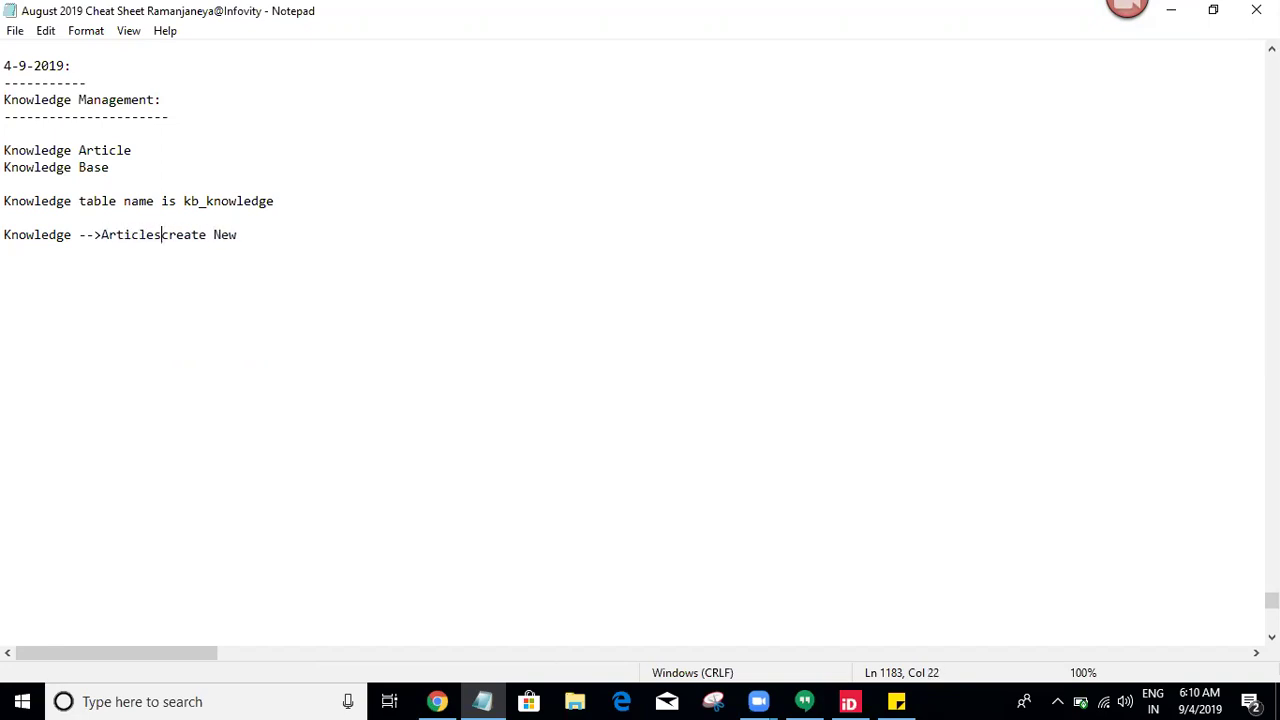
text(>)
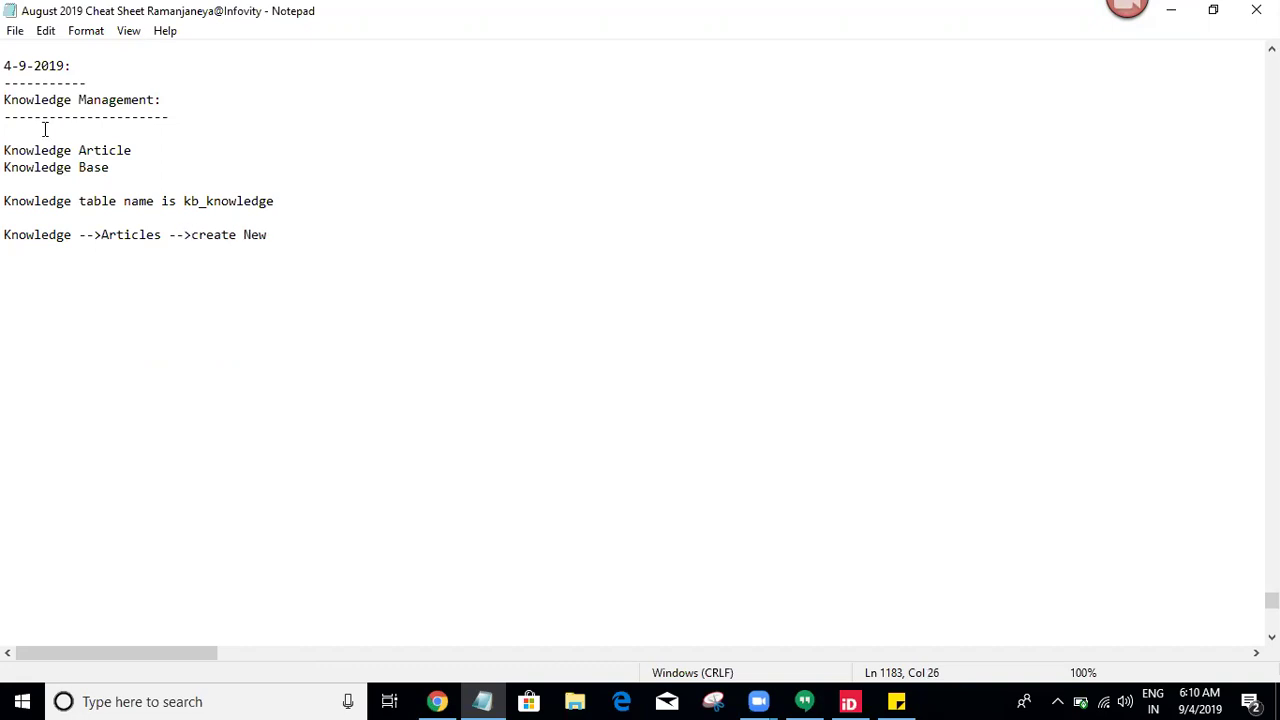
Switch to ServiceNow in Chrome, filter the navigator by "knowledge" and open a new knowledge article form in a separate tab.
click(437, 701)
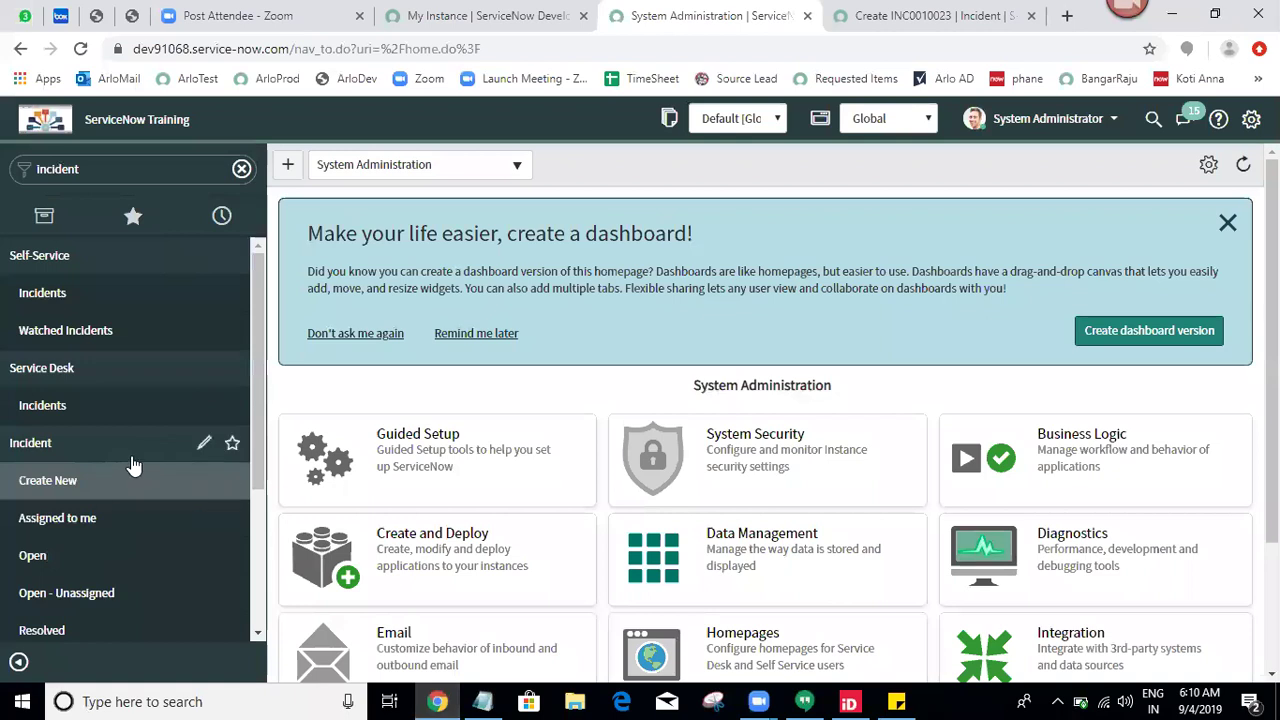
double_click(121, 179)
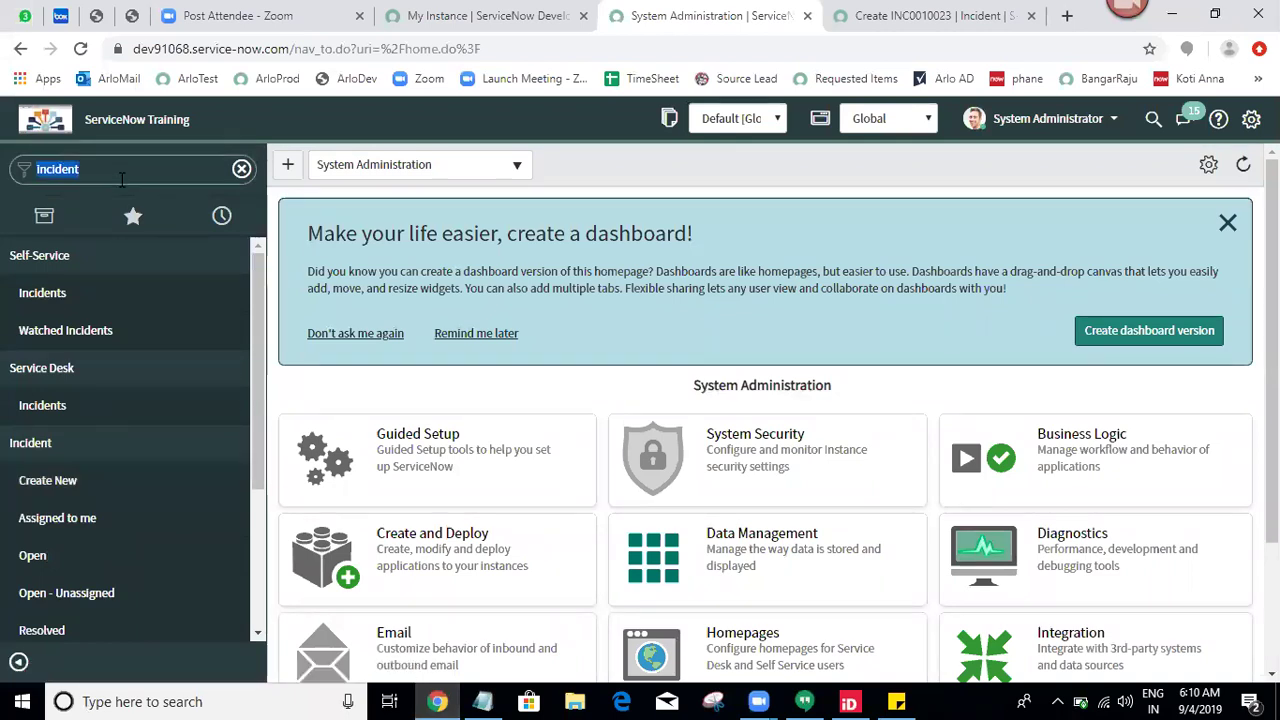
text(knowledge)
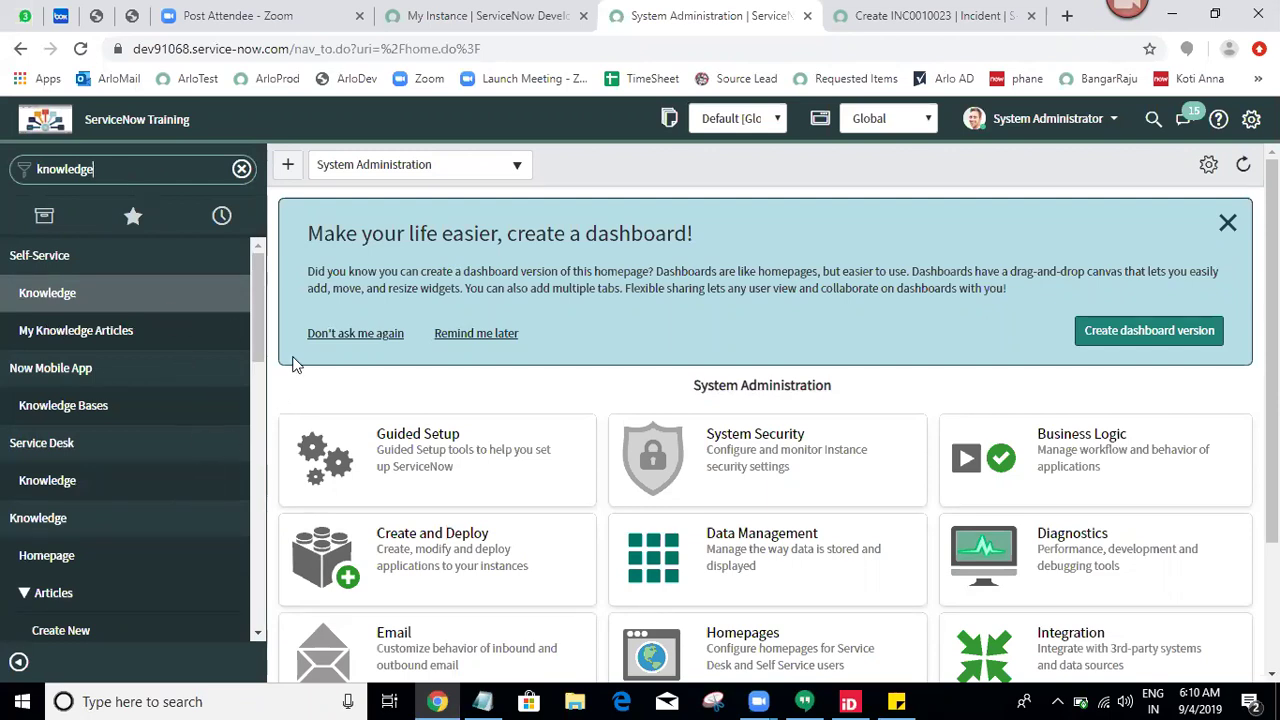
drag(249, 309, 262, 340)
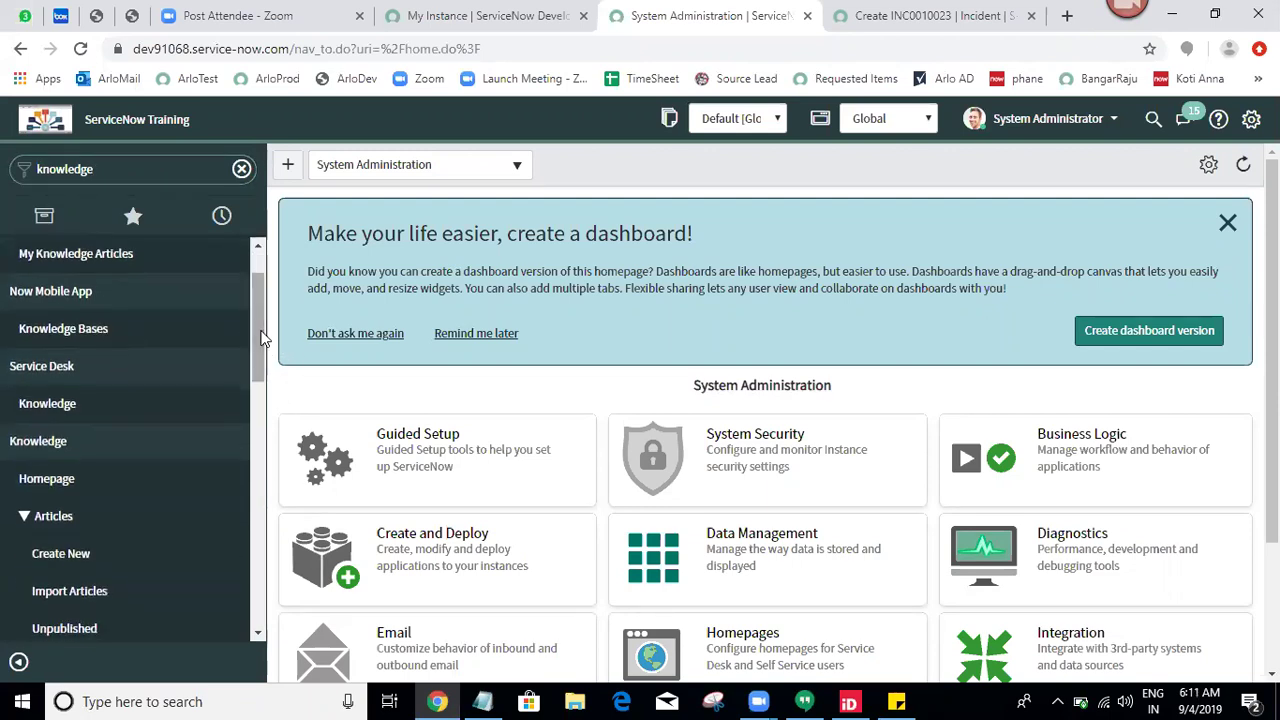
middle_click(60, 560)
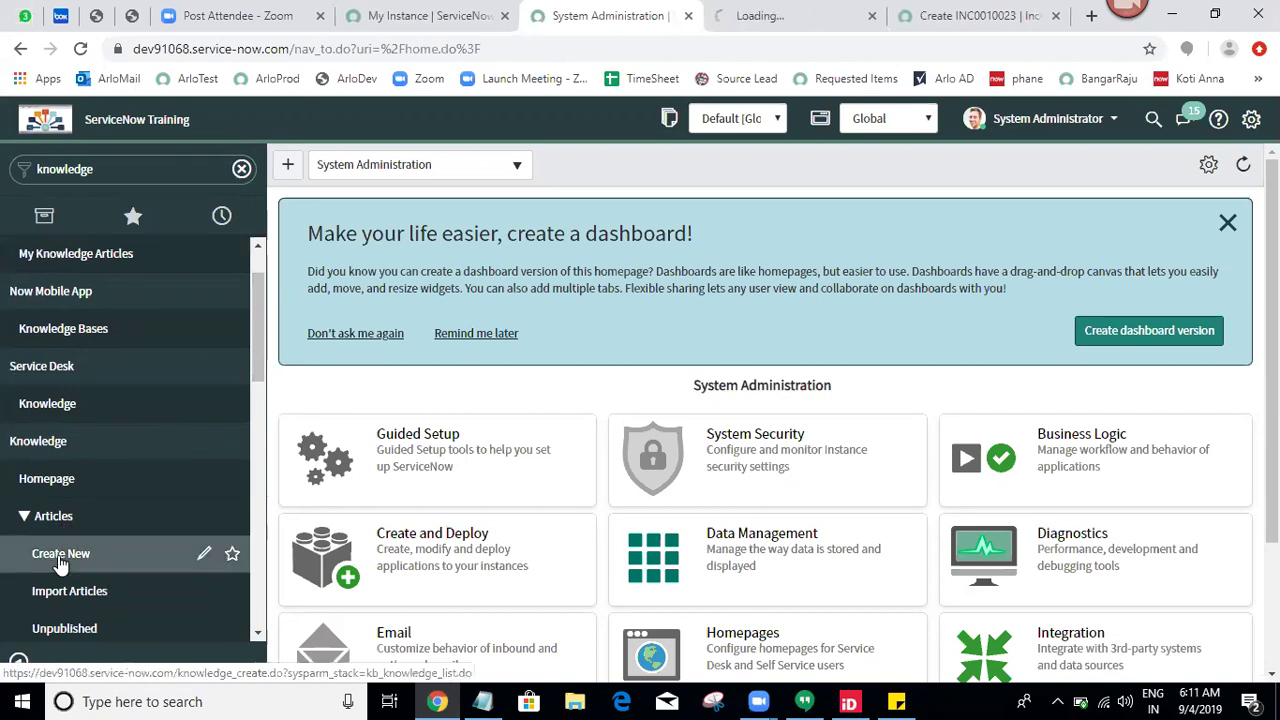
click(800, 10)
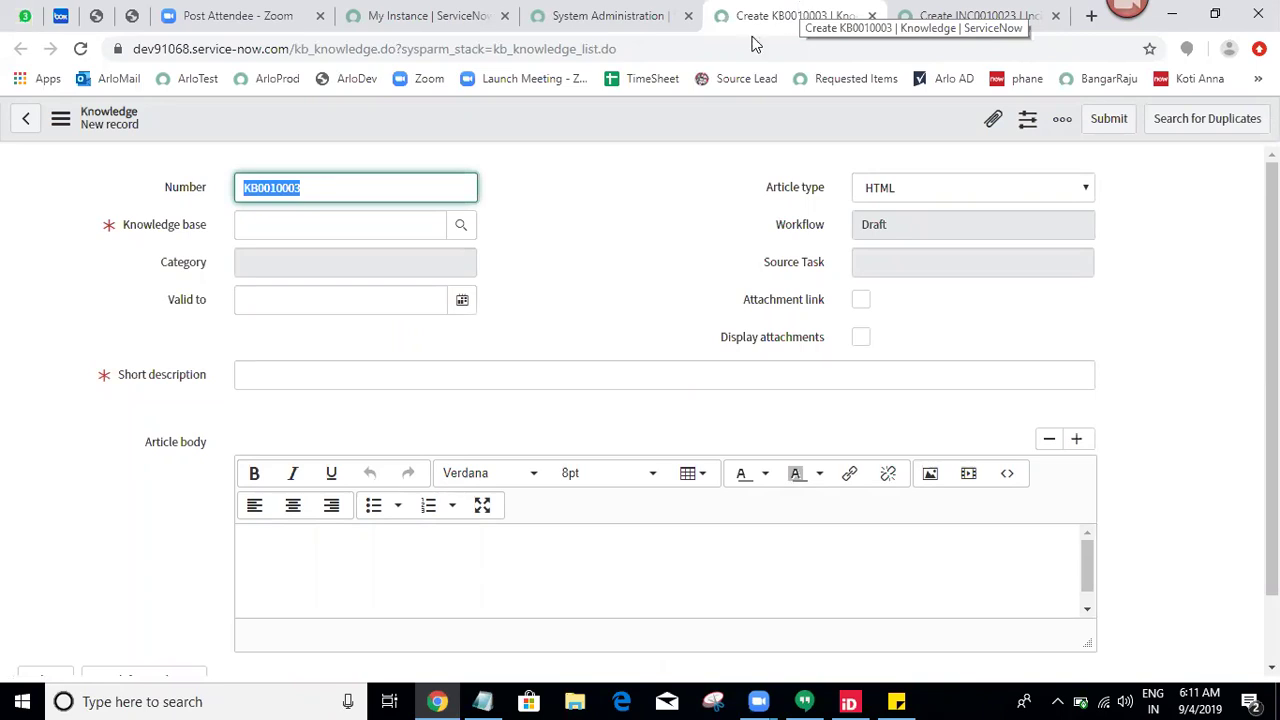
click(682, 212)
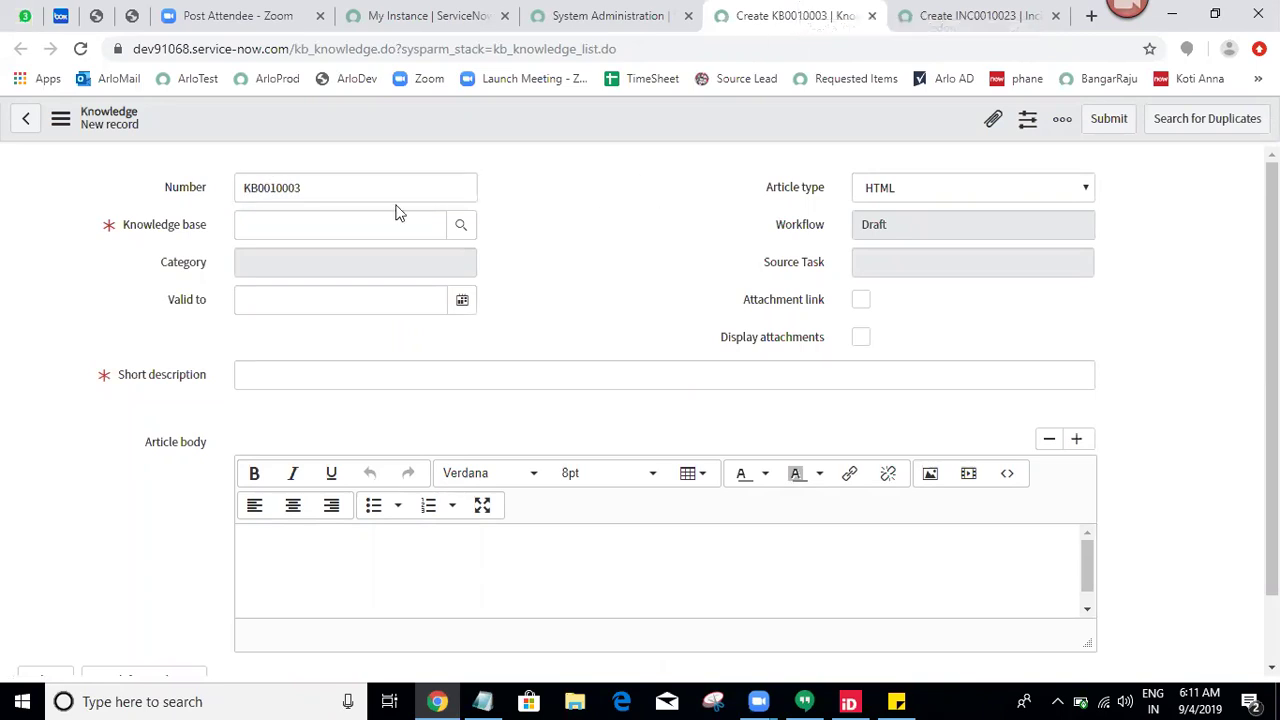
Set the article's knowledge base to IT and its category to Operating Systems > Mac OS X > How To.
click(462, 226)
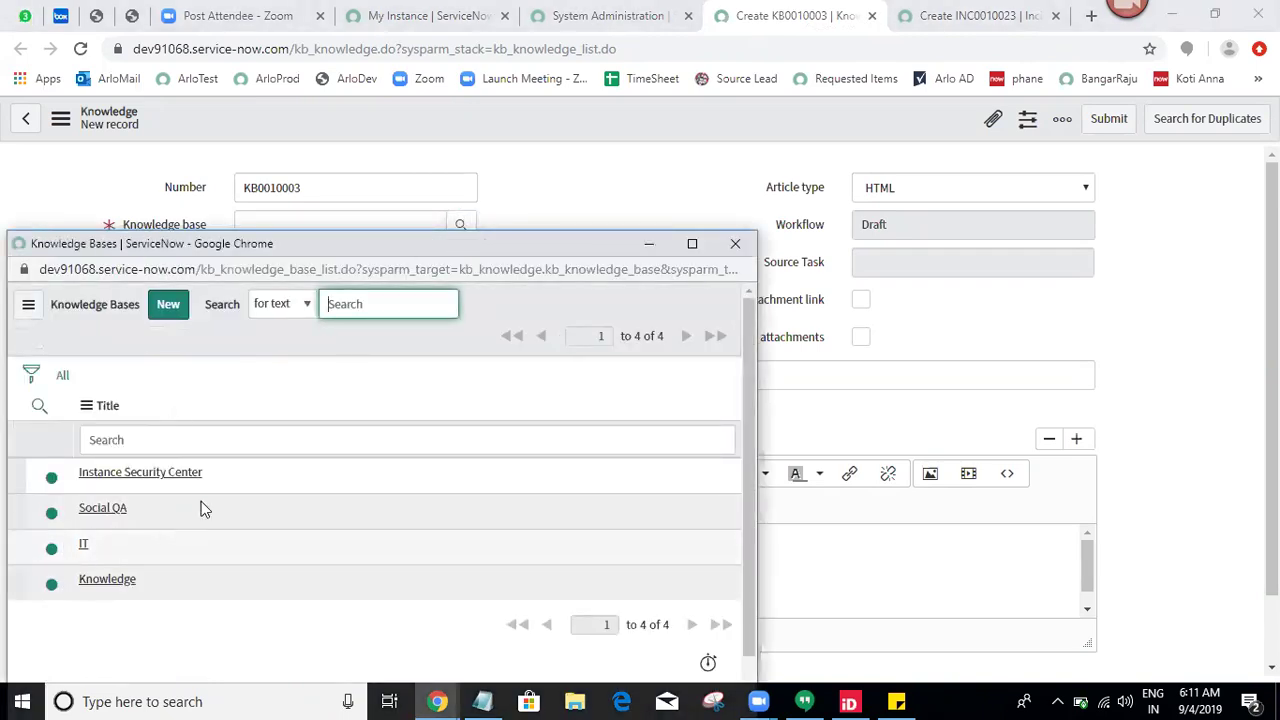
click(83, 549)
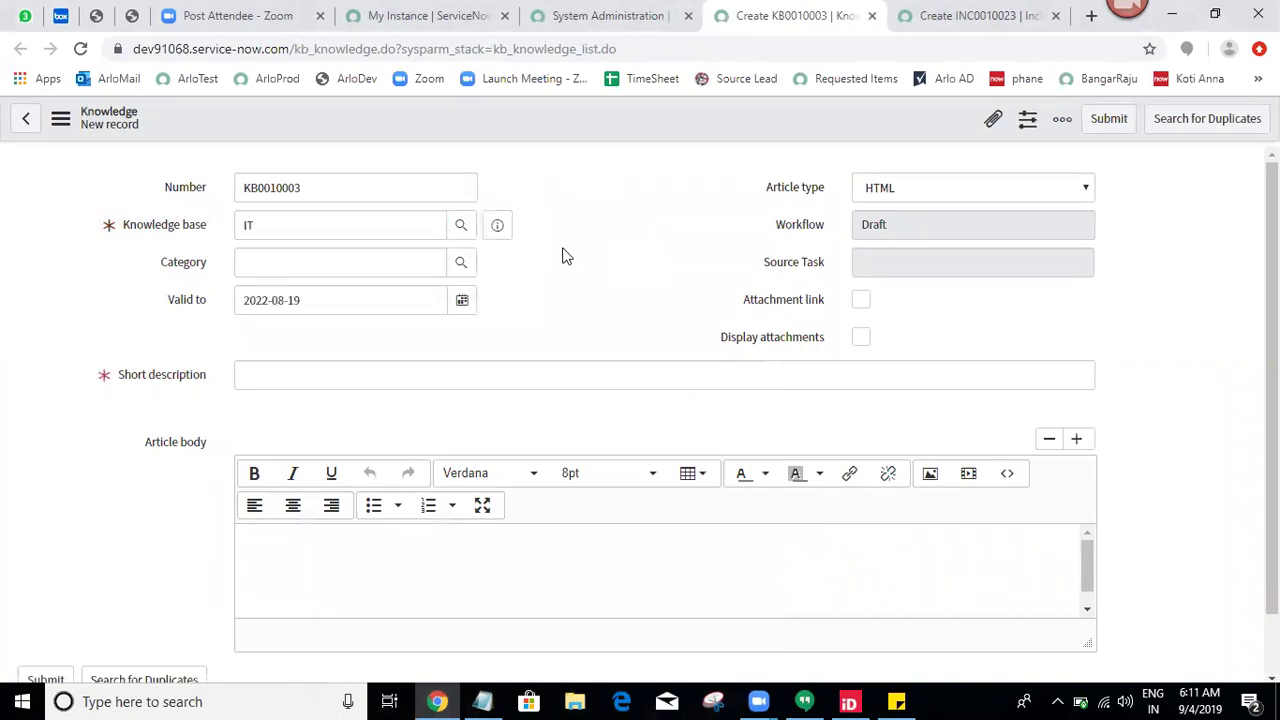
click(462, 263)
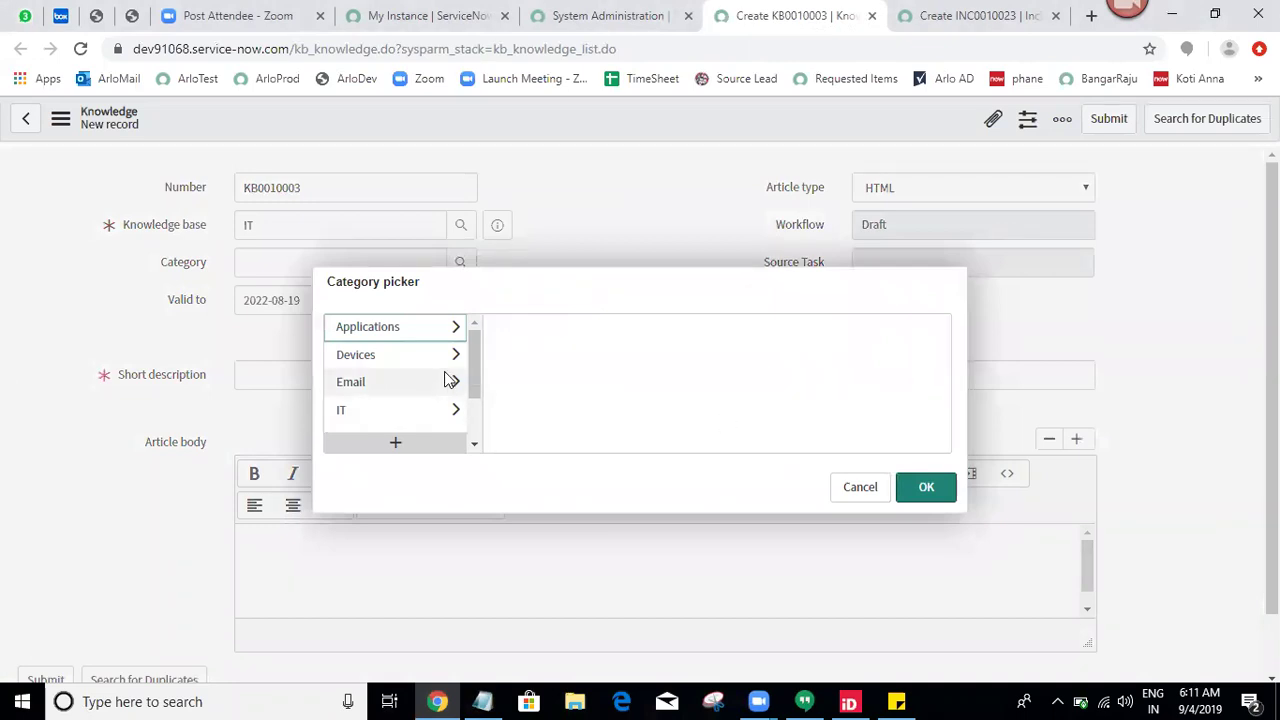
click(474, 424)
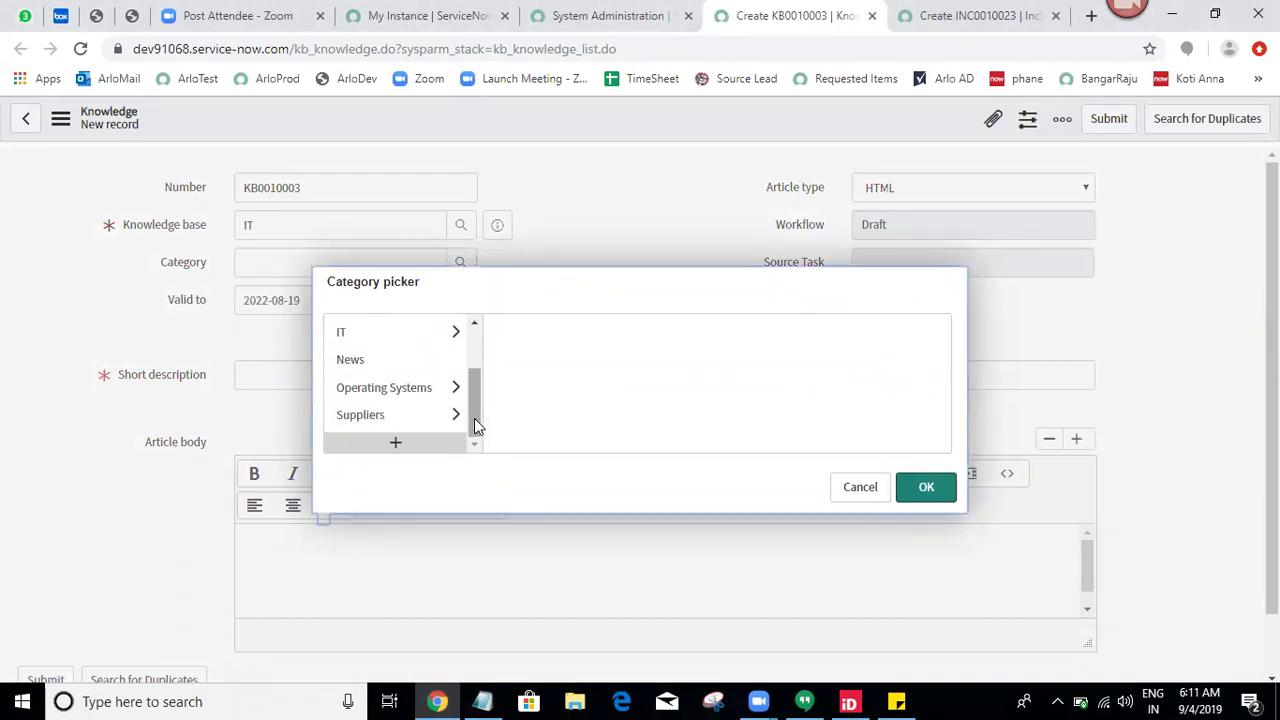
click(415, 389)
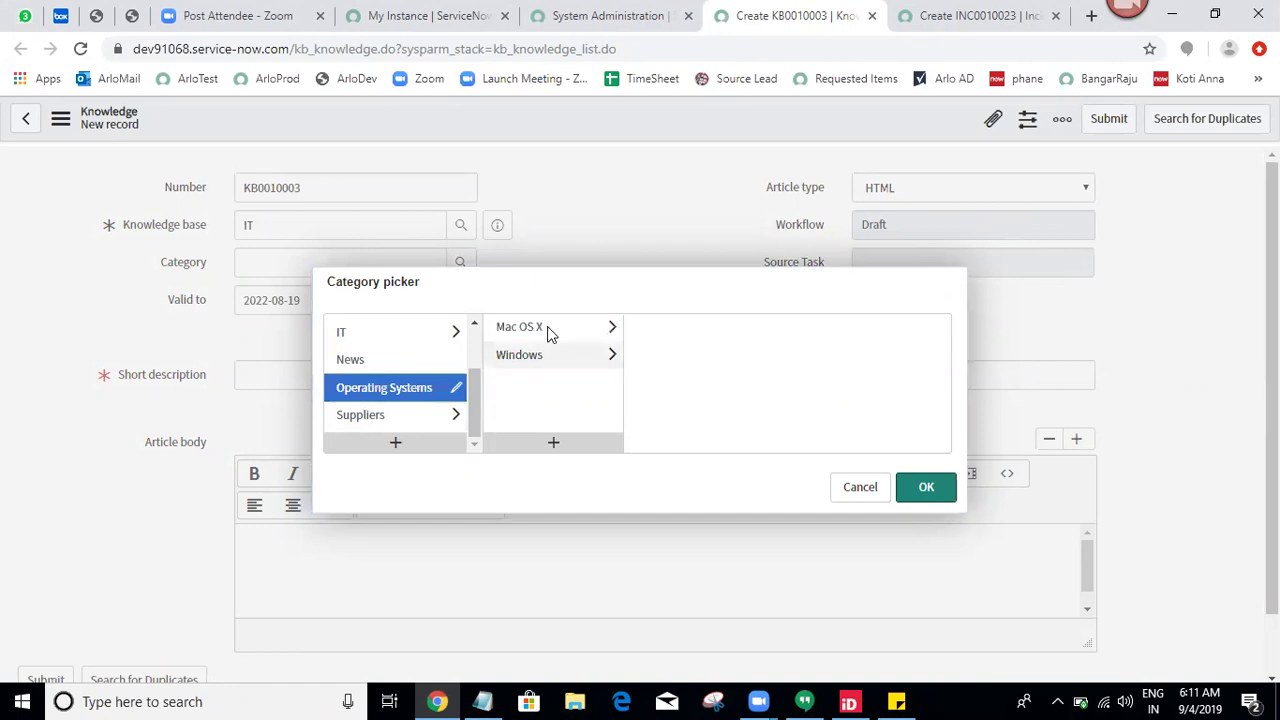
click(607, 328)
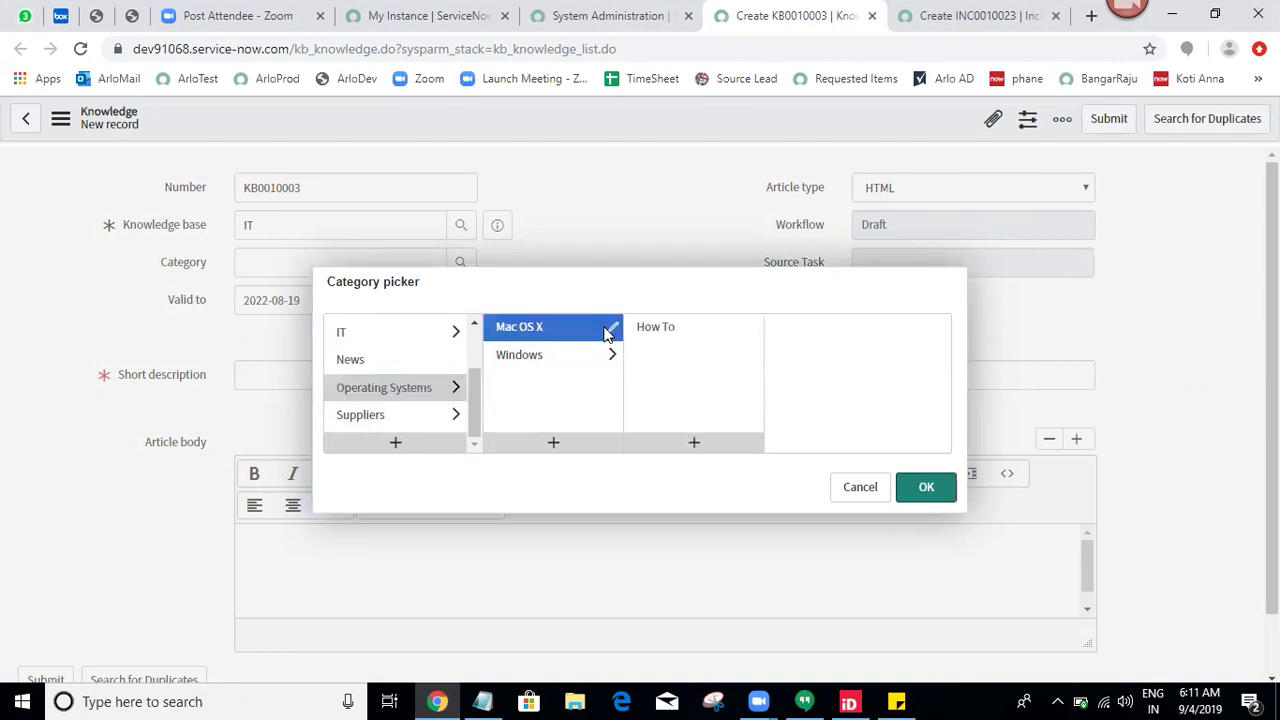
click(648, 332)
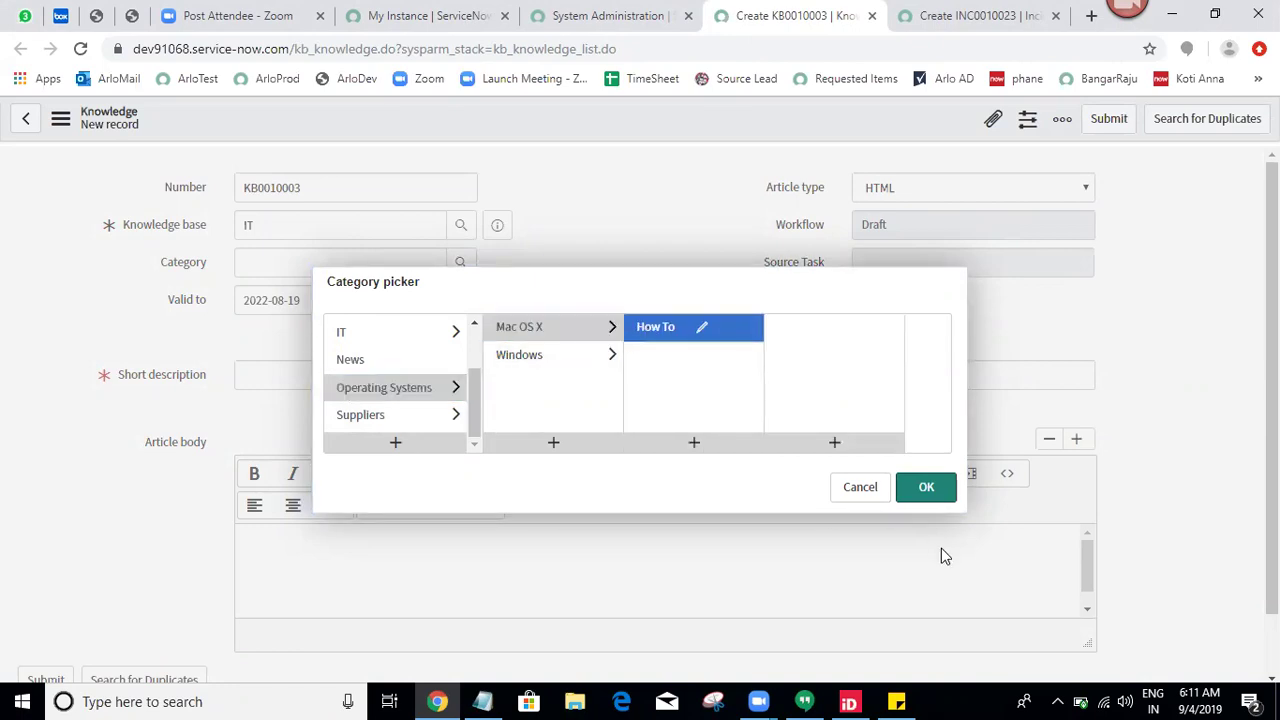
click(928, 490)
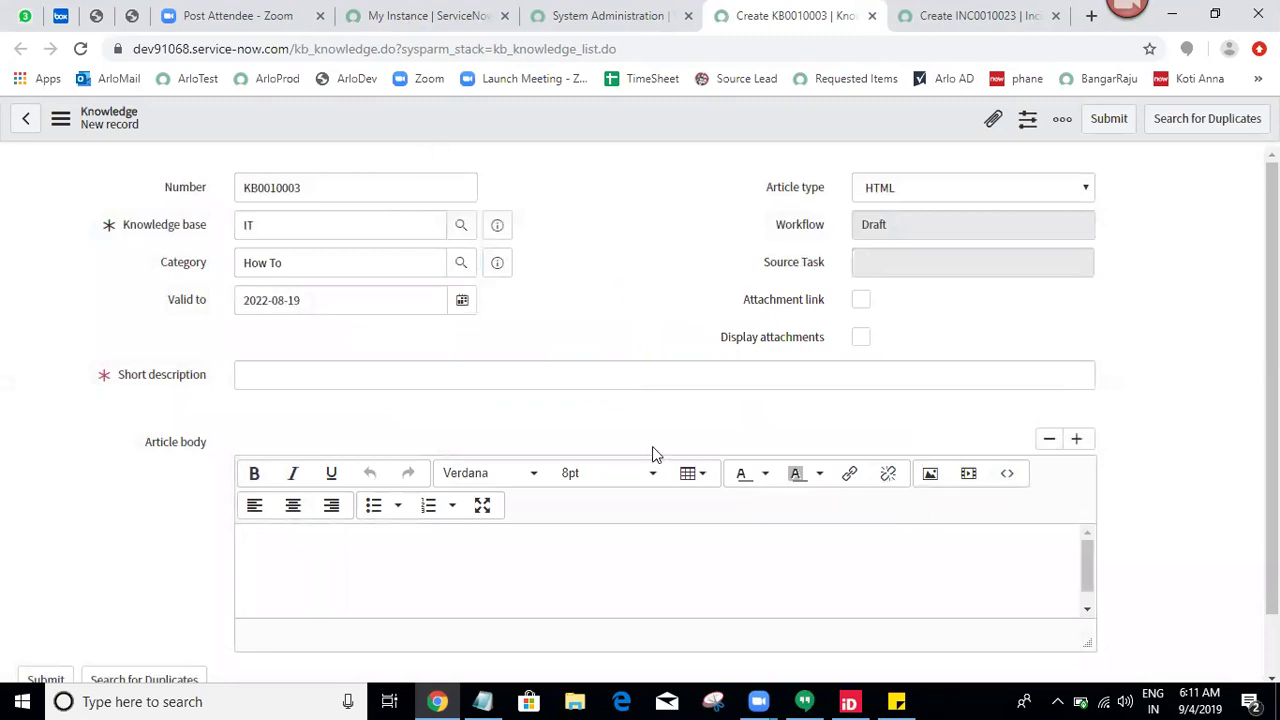
Enter "fncl vjgk" as short description and "bcvn" as article body, and save the record while staying on the form.
click(509, 375)
text(fncl vjgk)
click(557, 570)
text(bcvn)
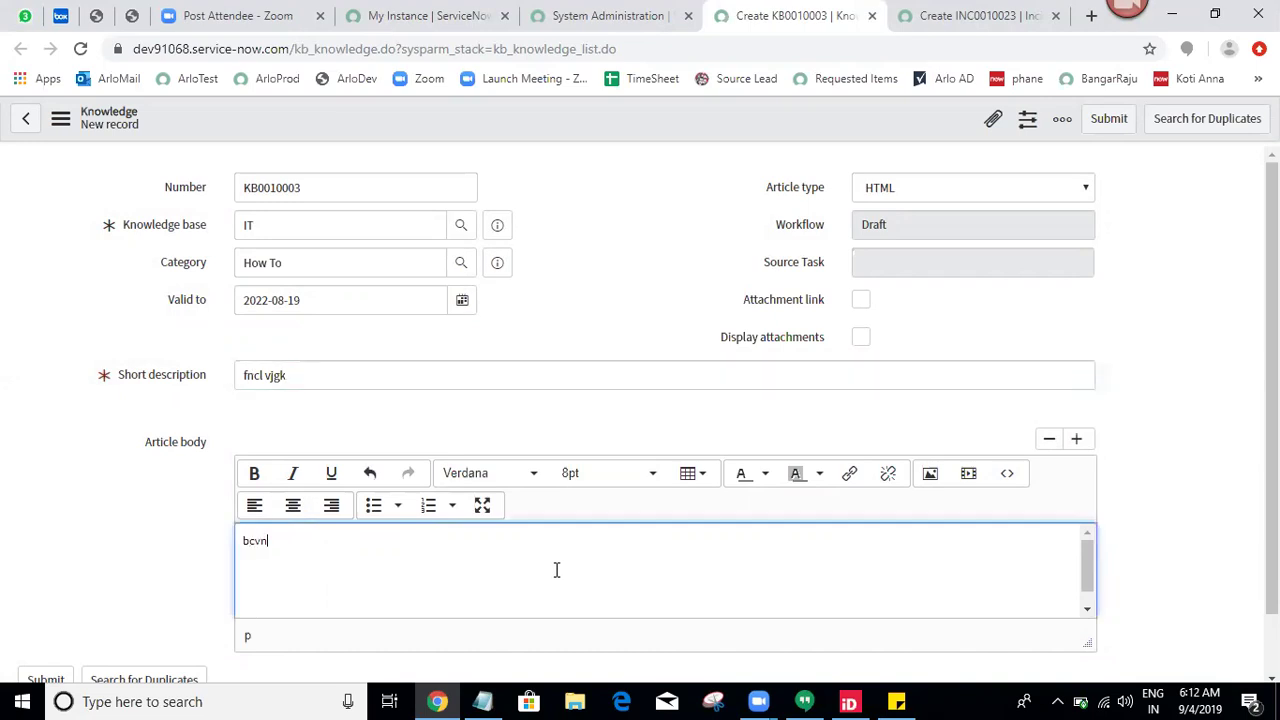
right_click(544, 120)
click(548, 128)
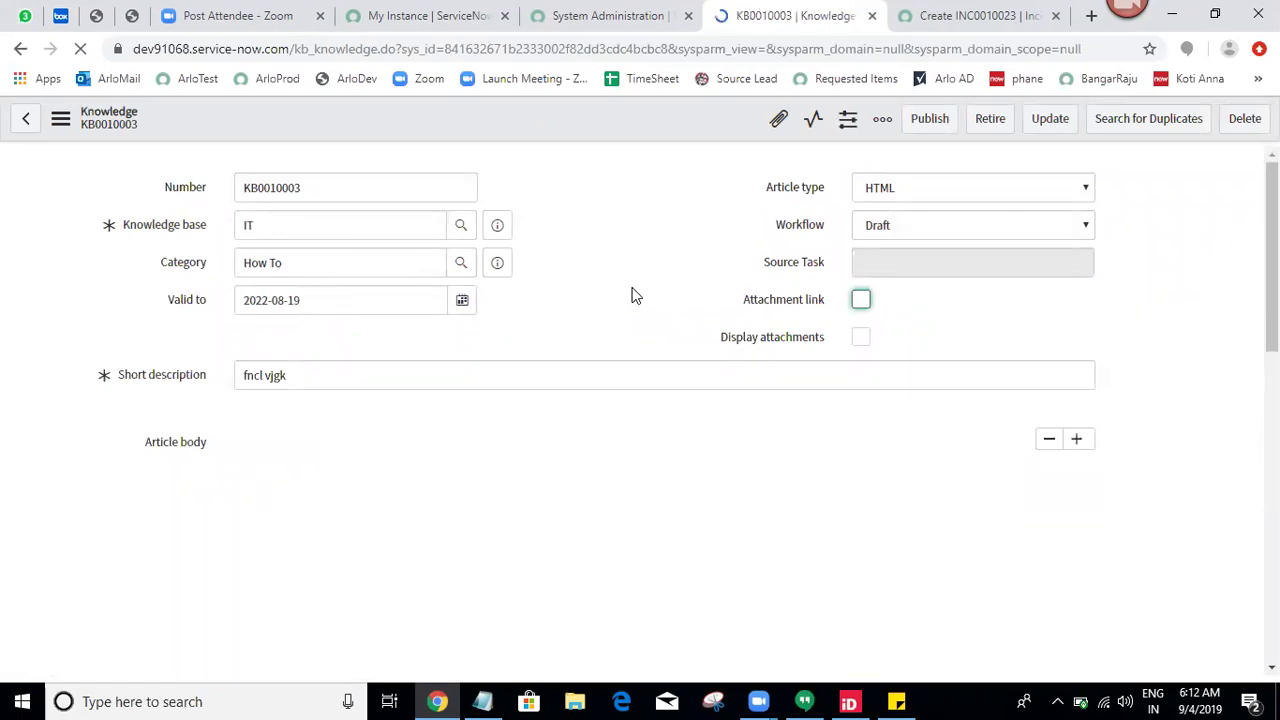
Review the saved article and search for duplicates of its short description.
scroll(640, 400, down, 4)
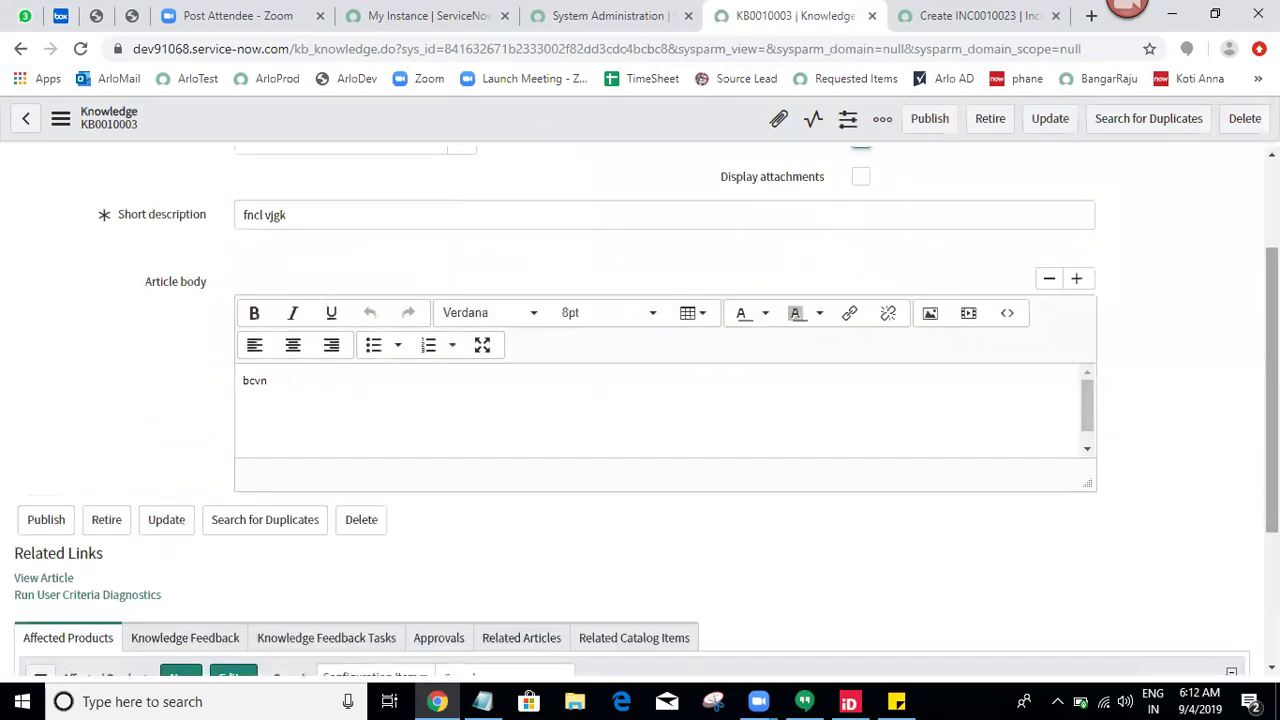
scroll(640, 400, up, 1)
scroll(640, 400, up, 3)
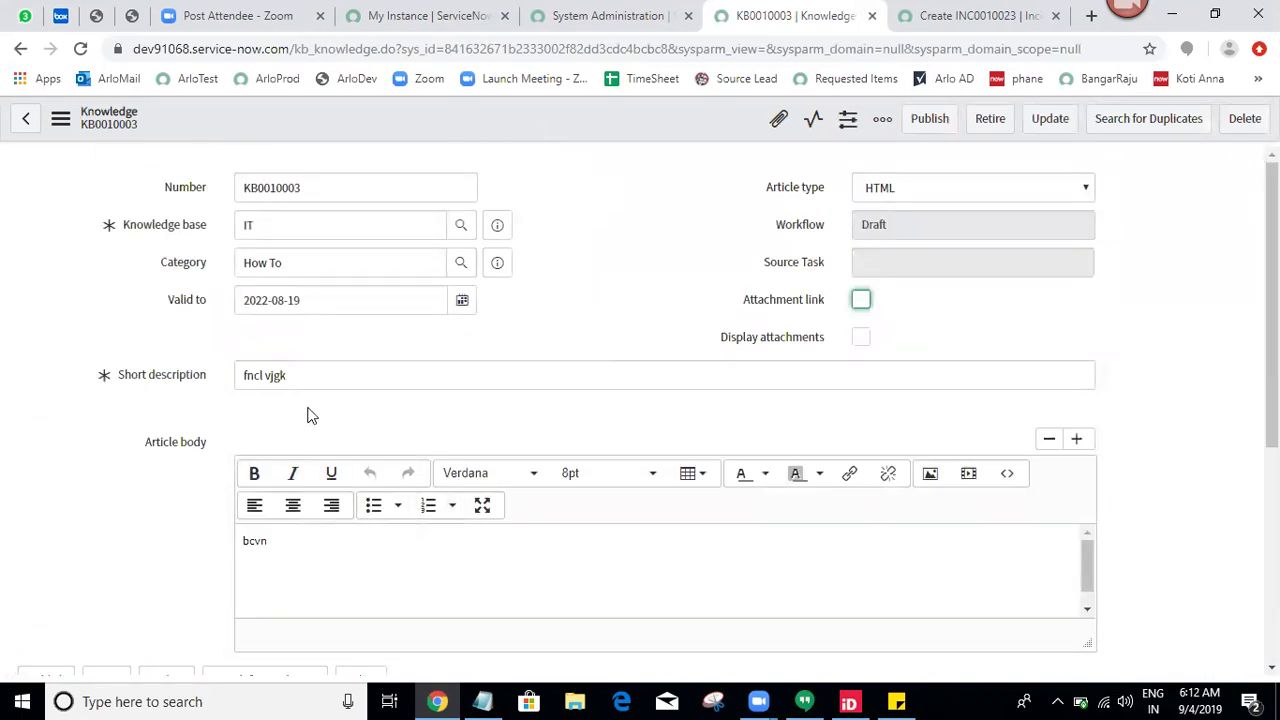
triple_click(311, 376)
key(shift+Tab)
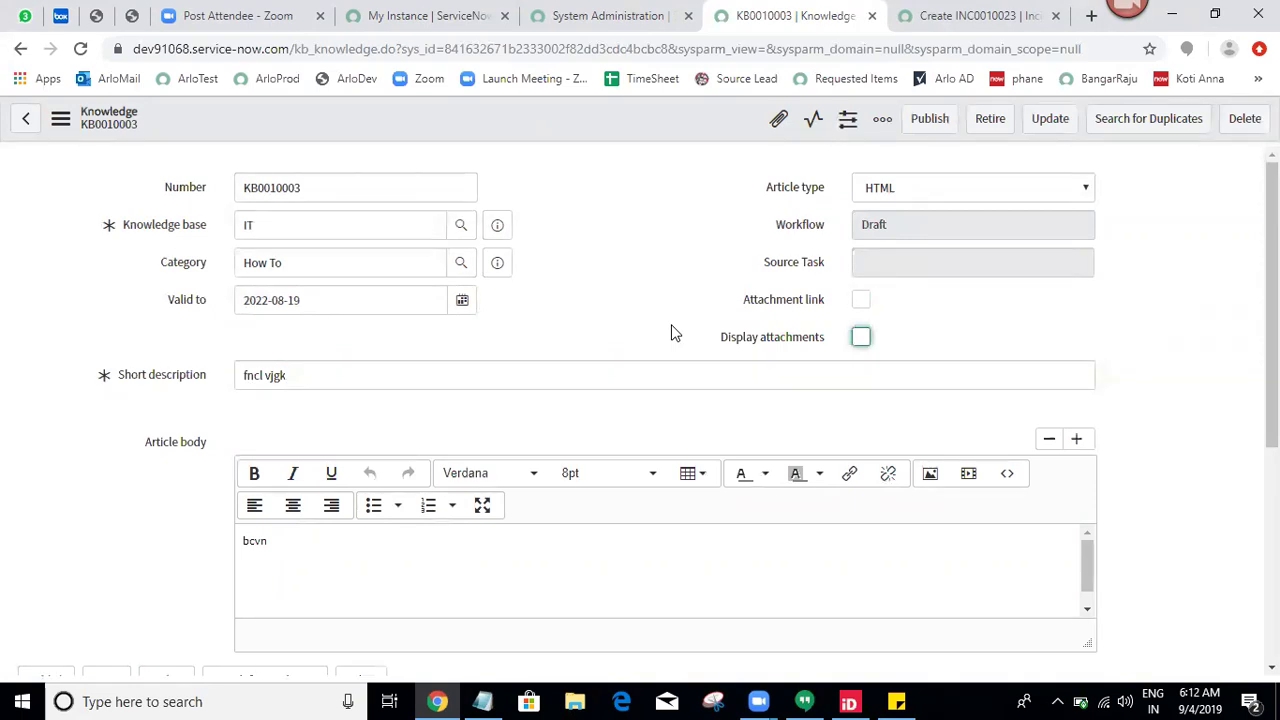
click(1109, 128)
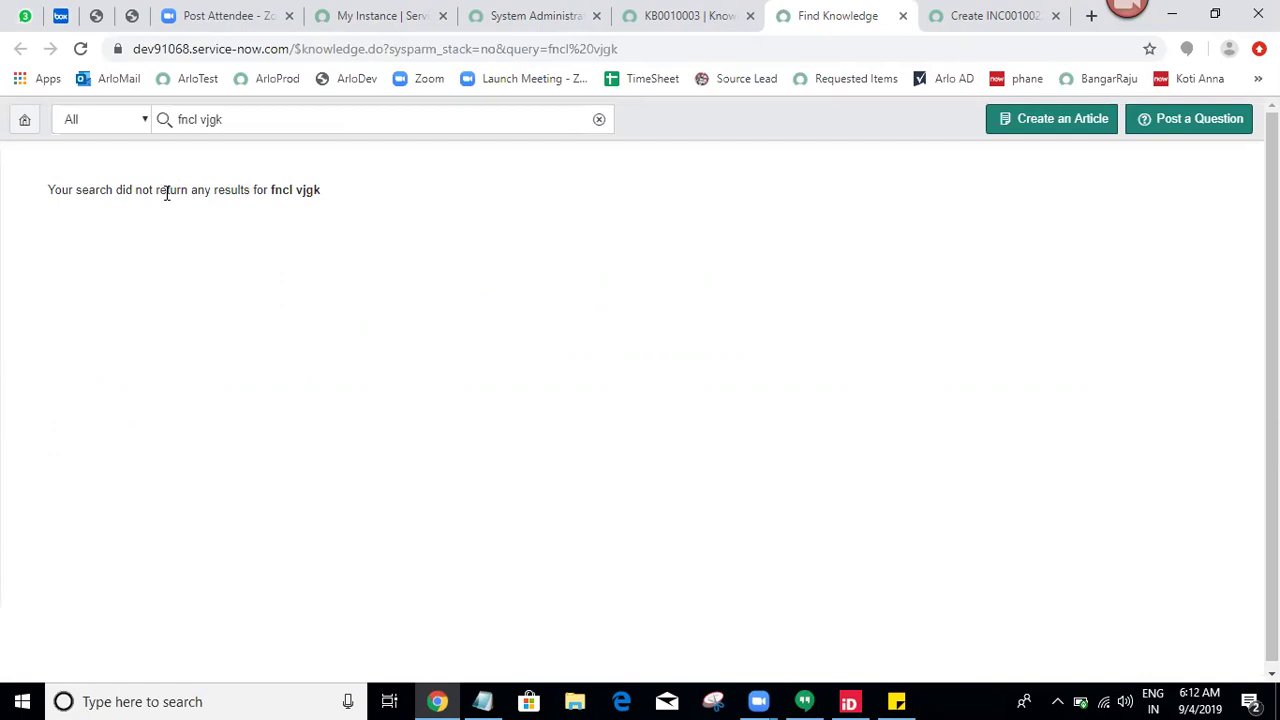
triple_click(287, 214)
click(658, 284)
Return to the "fncl vjgk" article record and publish it.
click(690, 15)
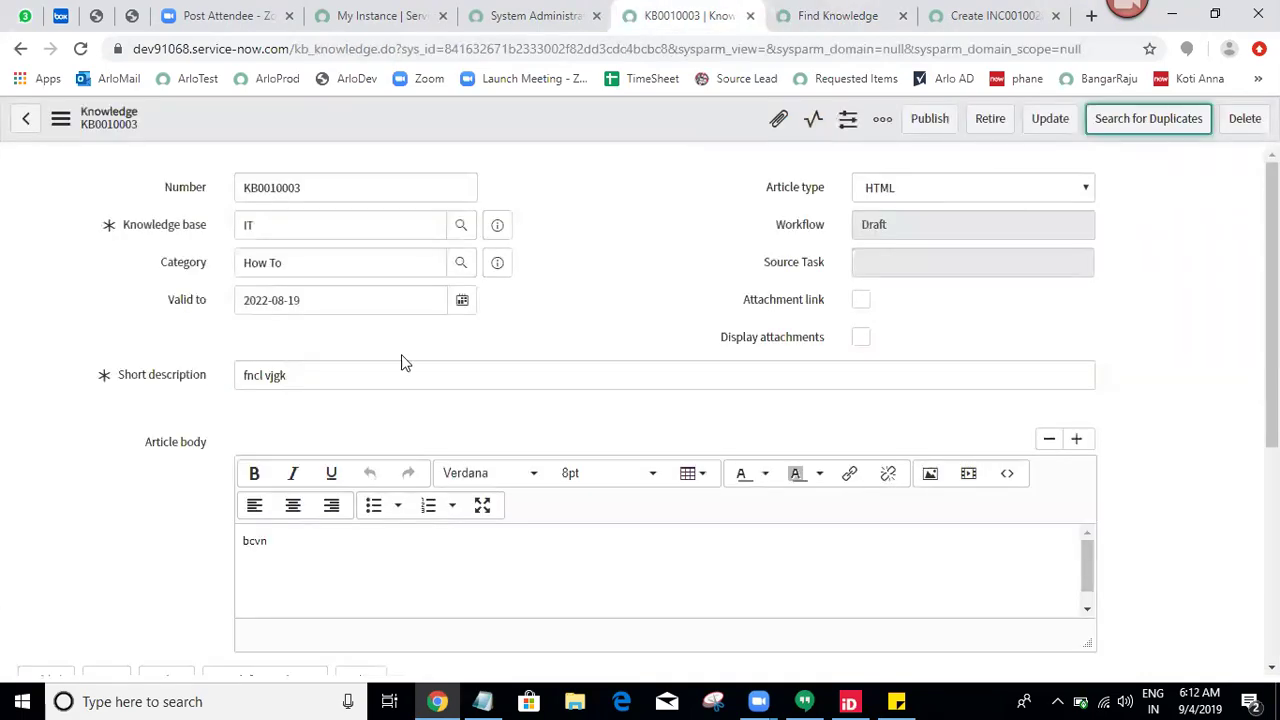
double_click(331, 374)
triple_click(331, 370)
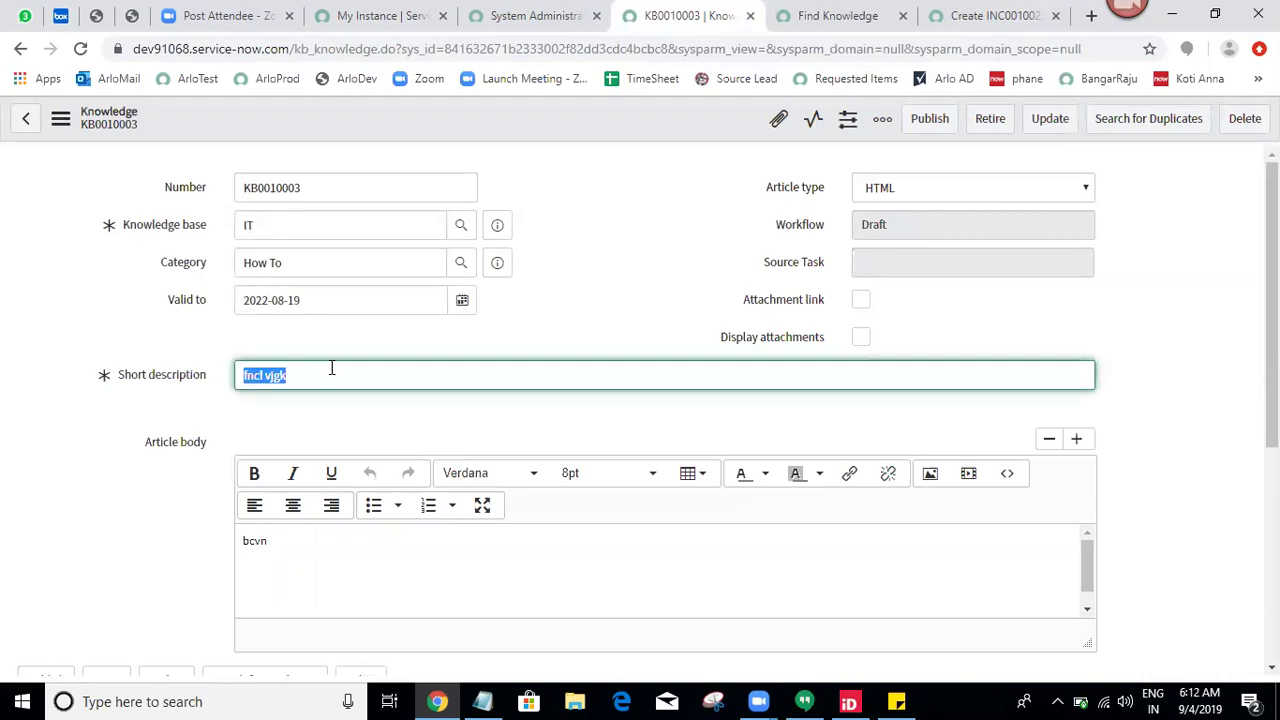
click(634, 242)
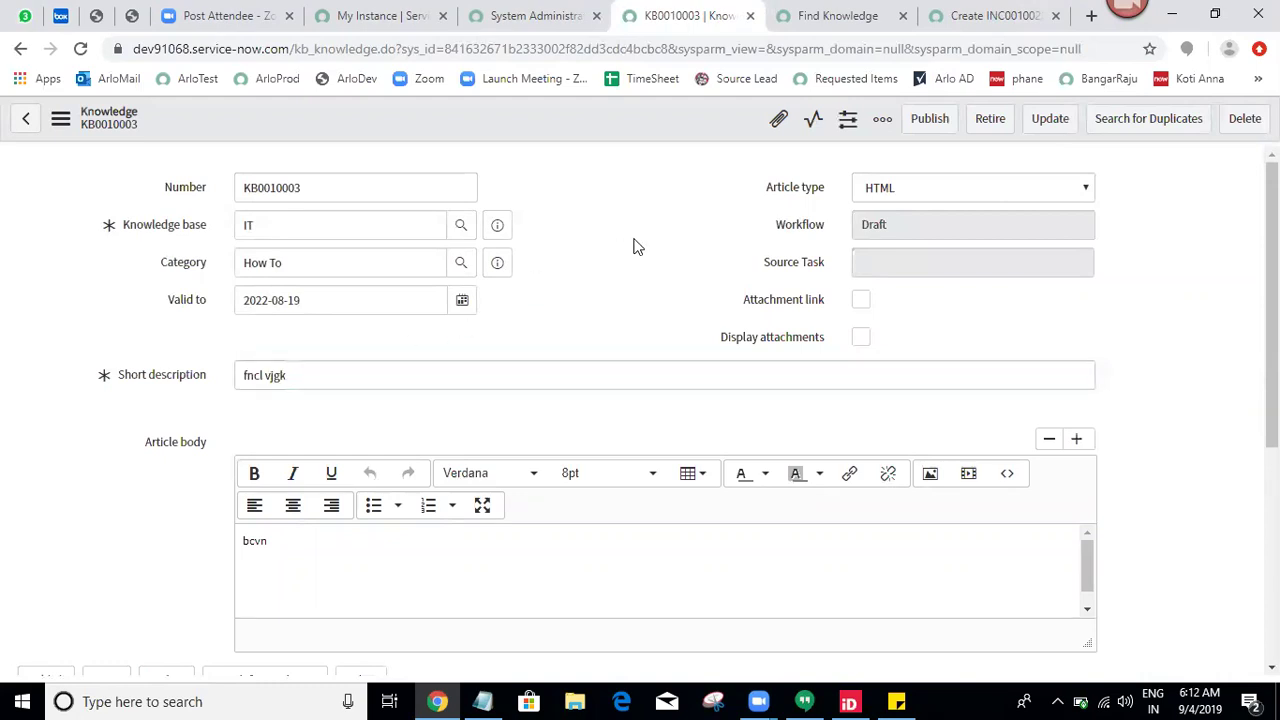
click(921, 132)
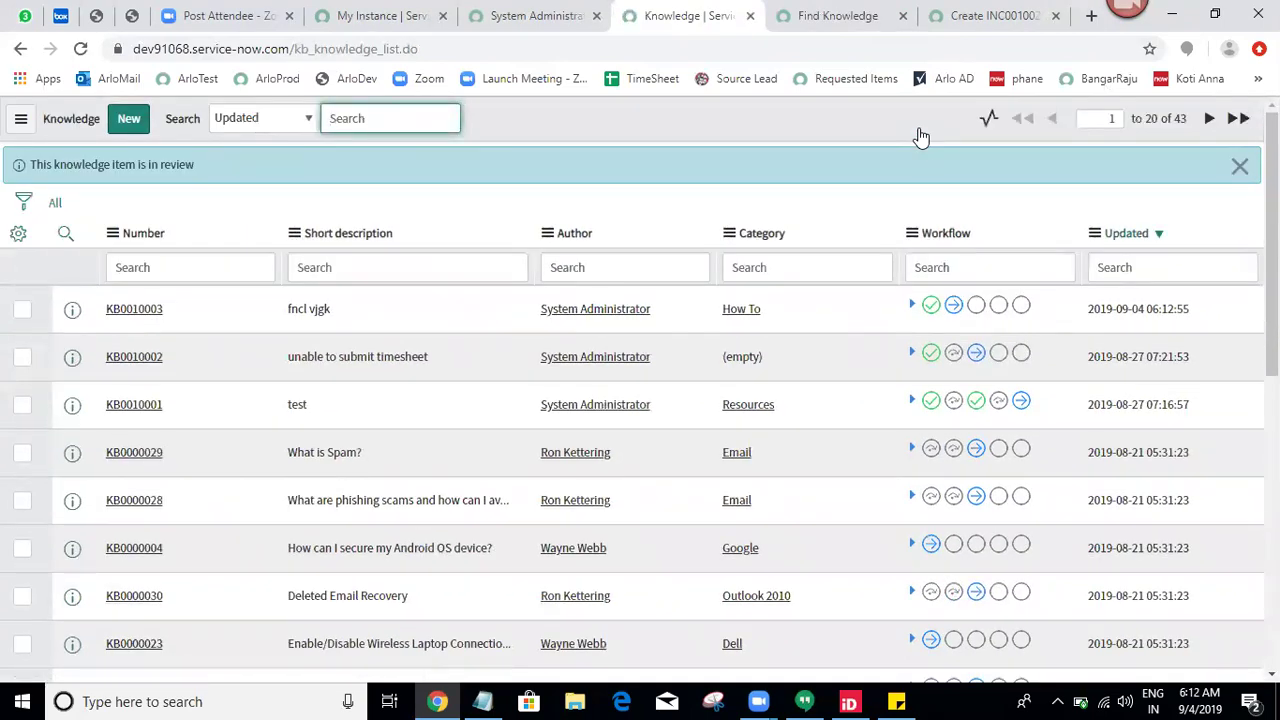
Go back to the ServiceNow home page, filter the navigator by "incident" and open a new incident form in a separate tab.
click(848, 701)
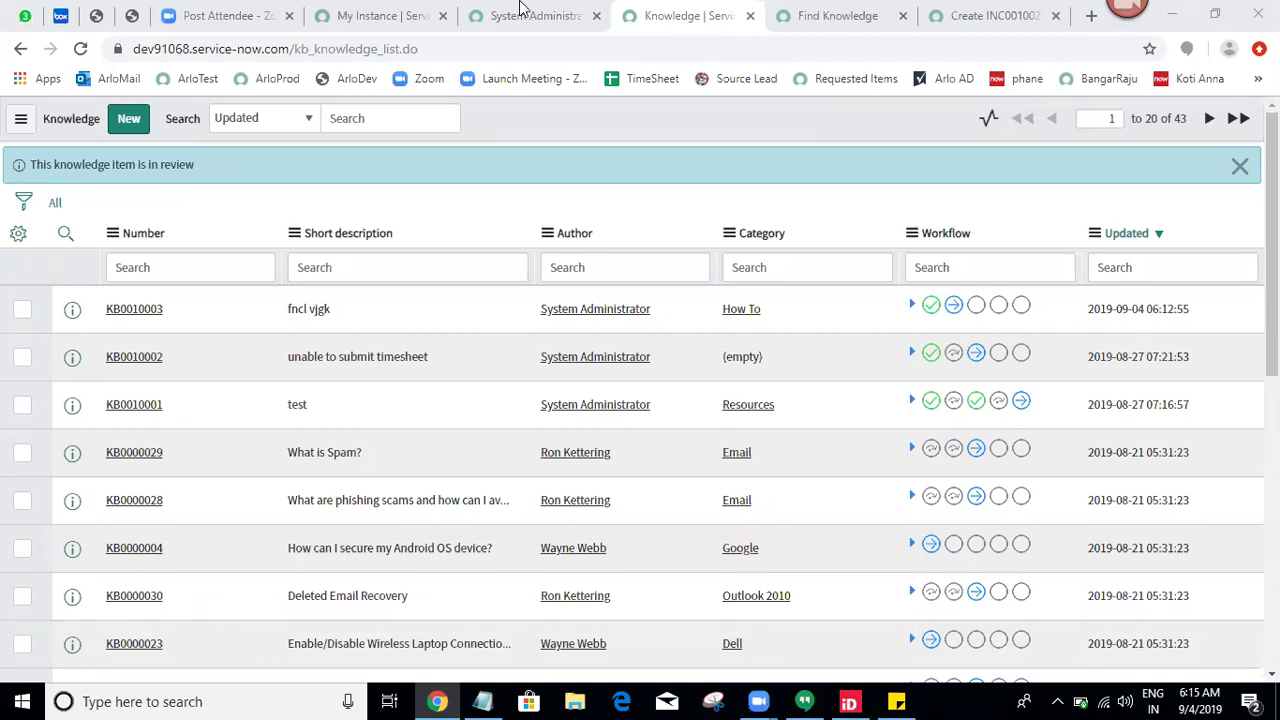
click(486, 10)
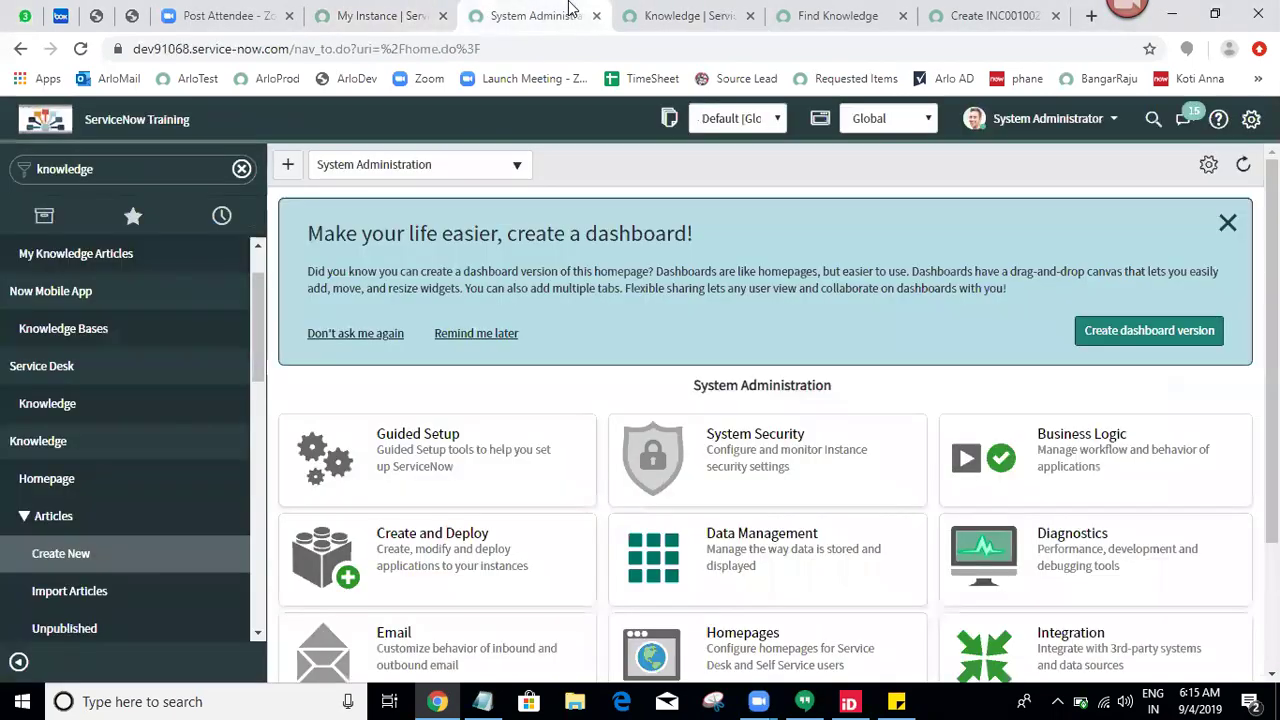
double_click(160, 165)
key(BackSpace)
text(incident)
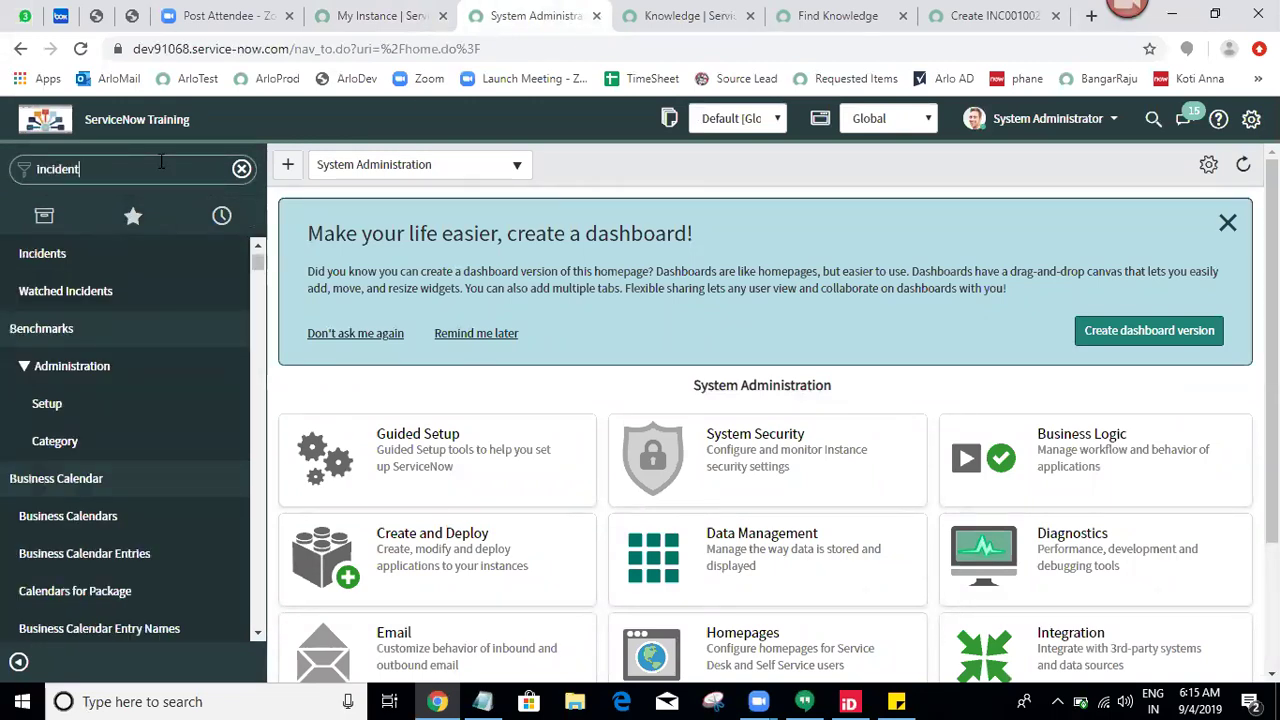
middle_click(88, 403)
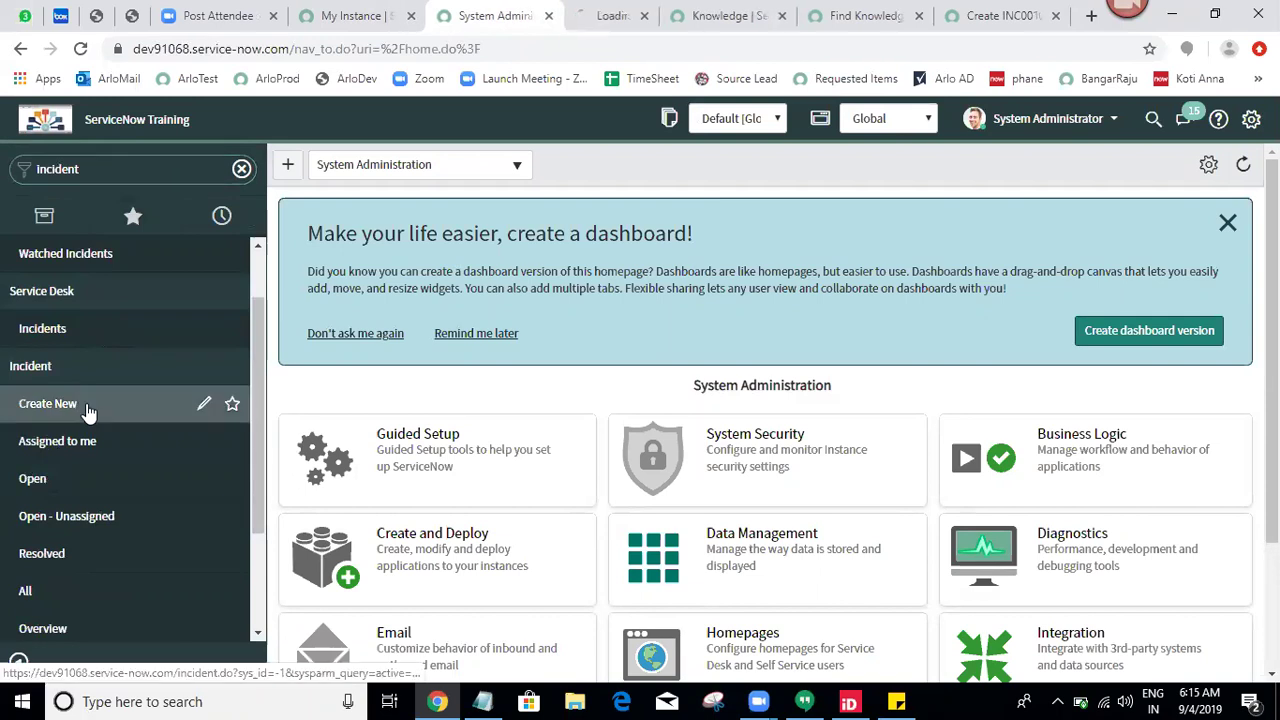
click(620, 12)
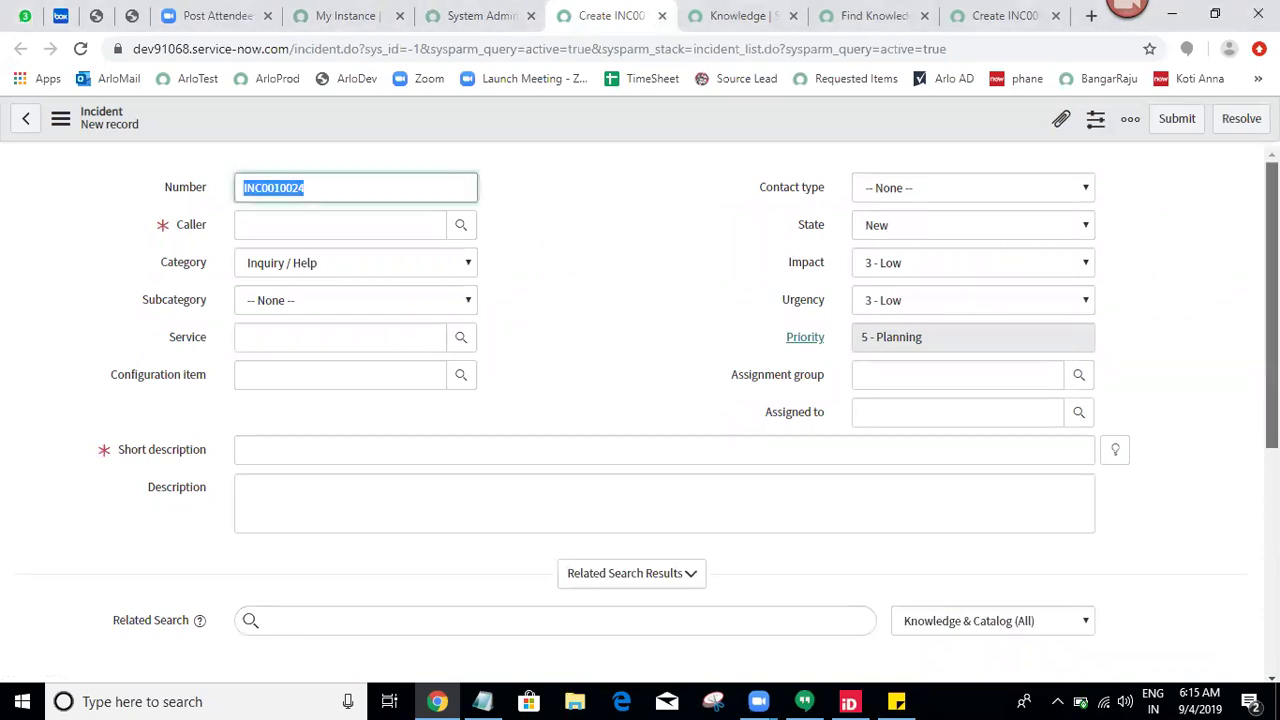
Enable the Knowledge option in the new incident's resolution information.
scroll(1243, 497, down, 4)
click(207, 401)
click(247, 431)
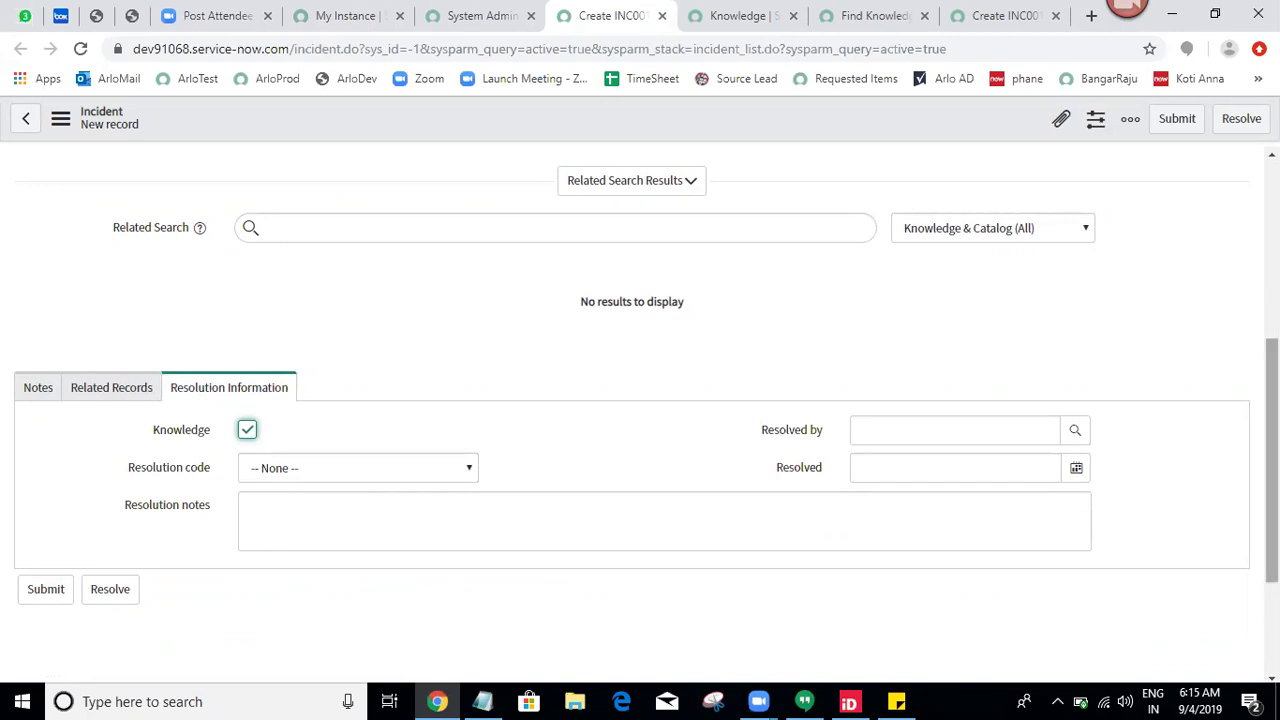
scroll(438, 165, up, 4)
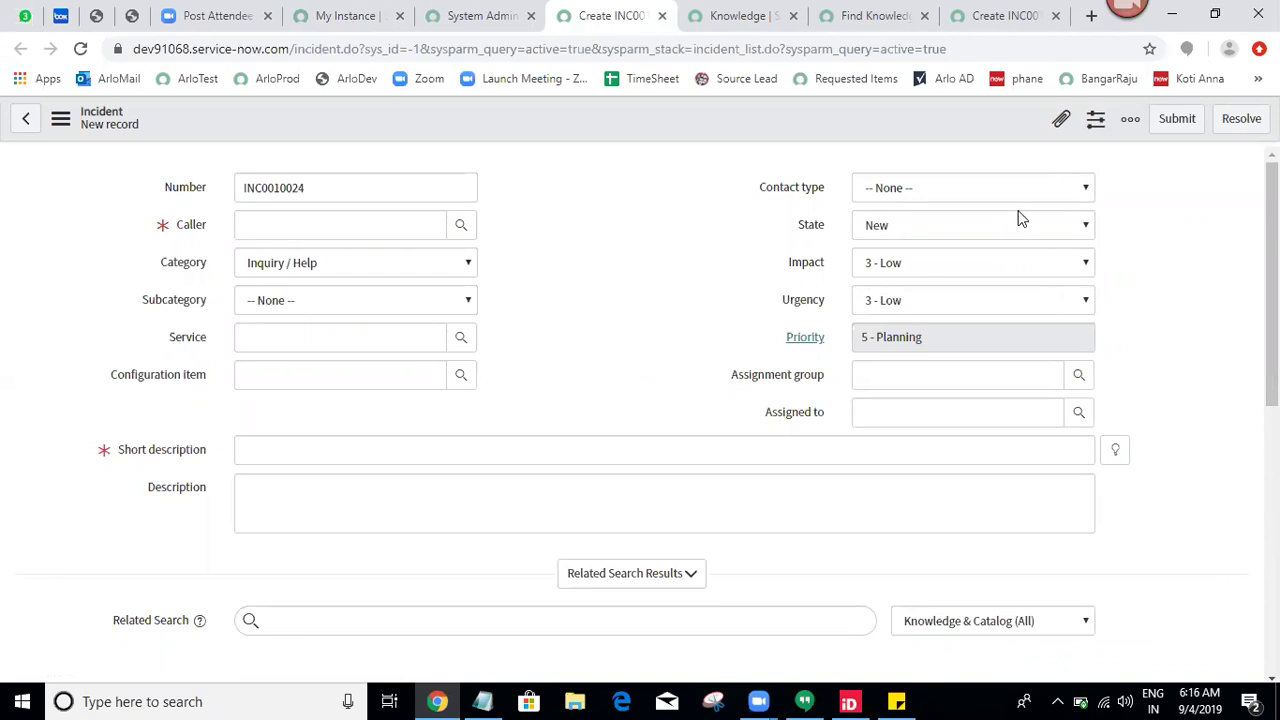
Enter "testing on knowledge article creation" as the incident's short description and "testing on knowledge article creation1" as its description.
drag(1272, 267, 1234, 500)
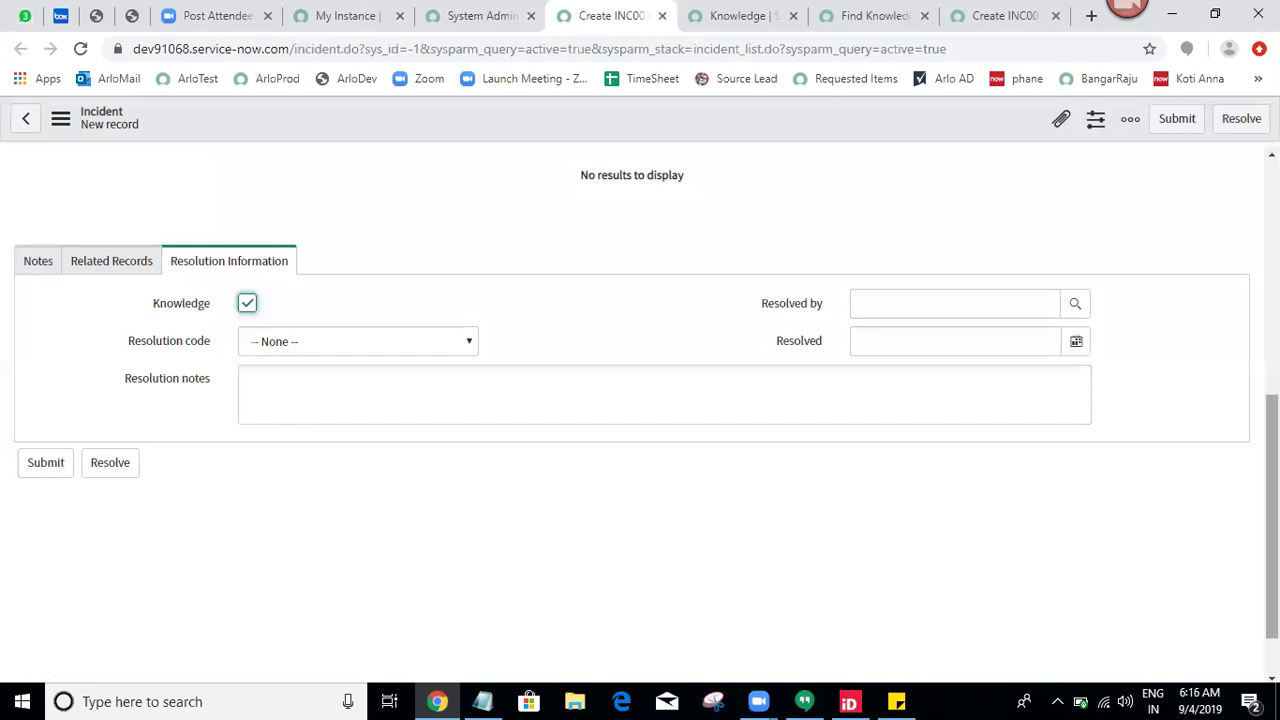
drag(1272, 500, 1272, 260)
click(345, 455)
text(testing)
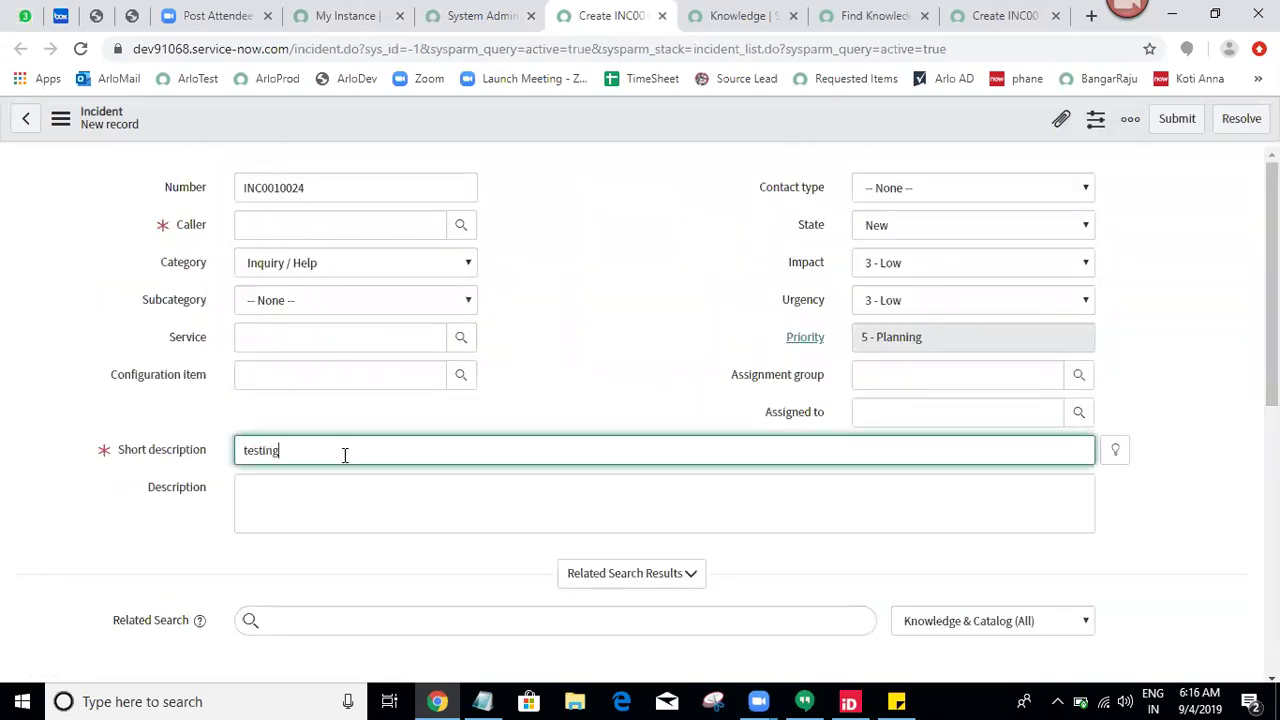
text( on knowledge article creation)
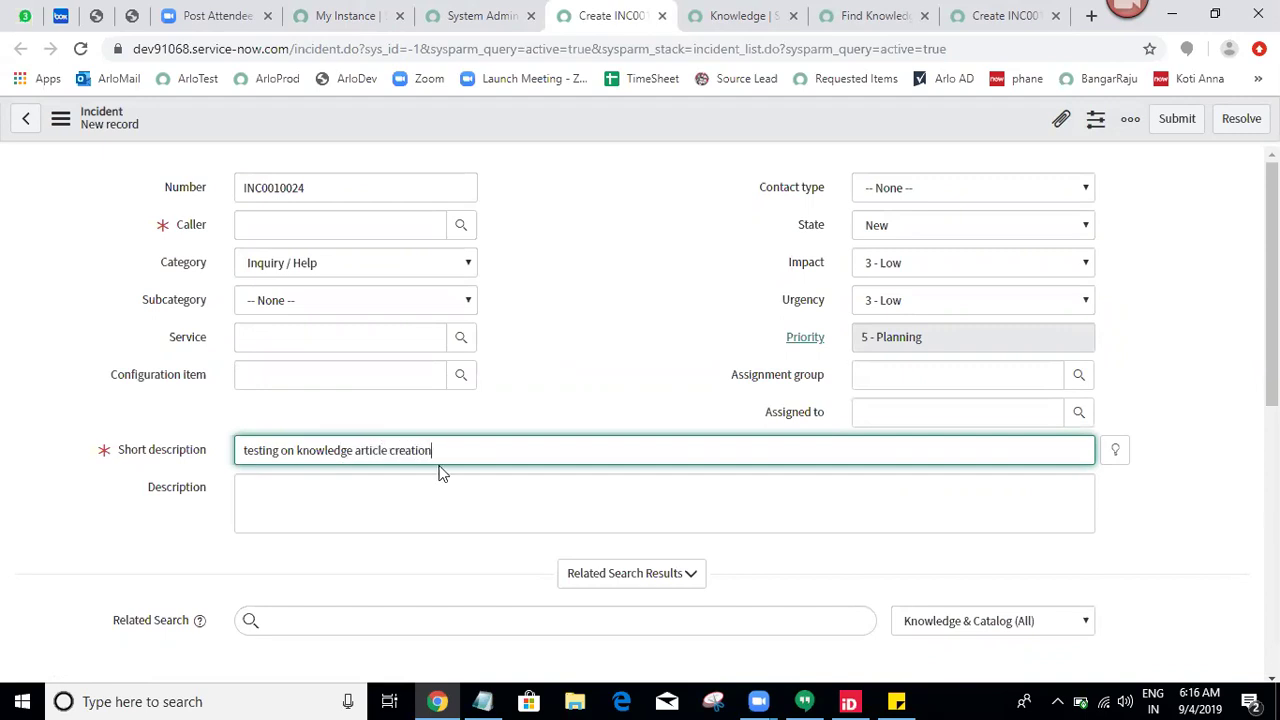
key(ctrl+a)
key(ctrl+c)
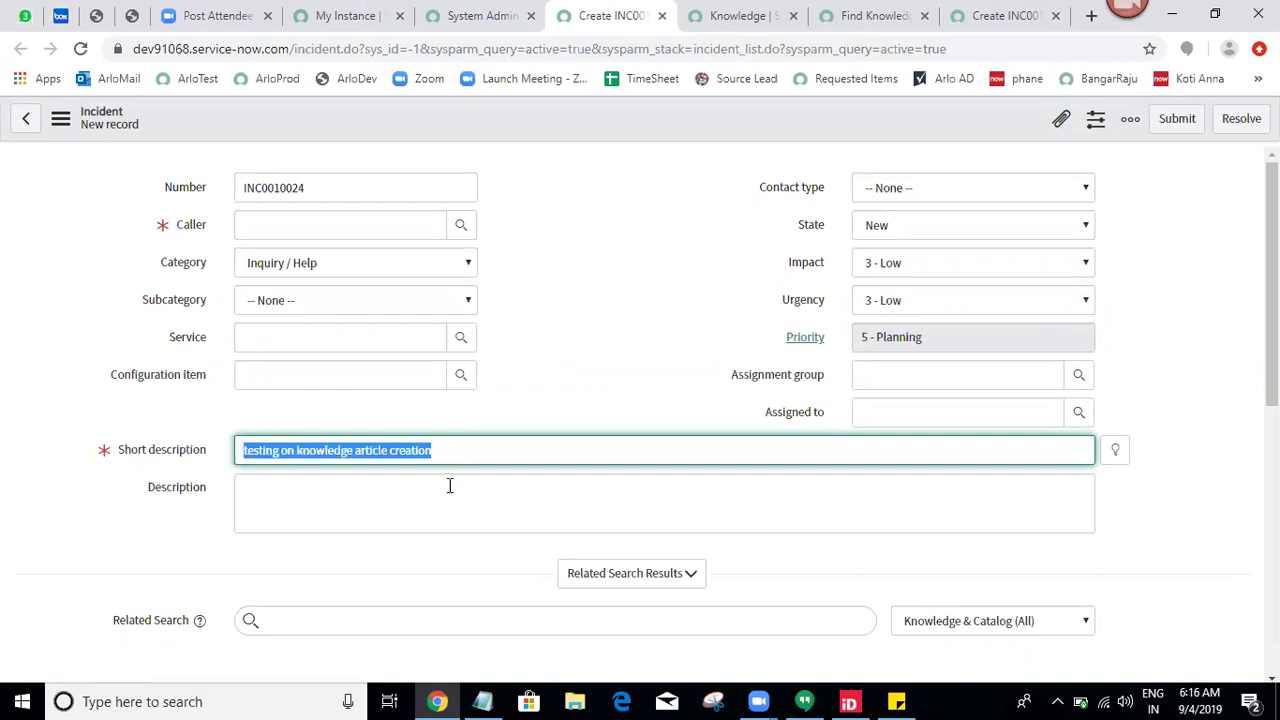
click(444, 514)
key(ctrl+v)
text(1)
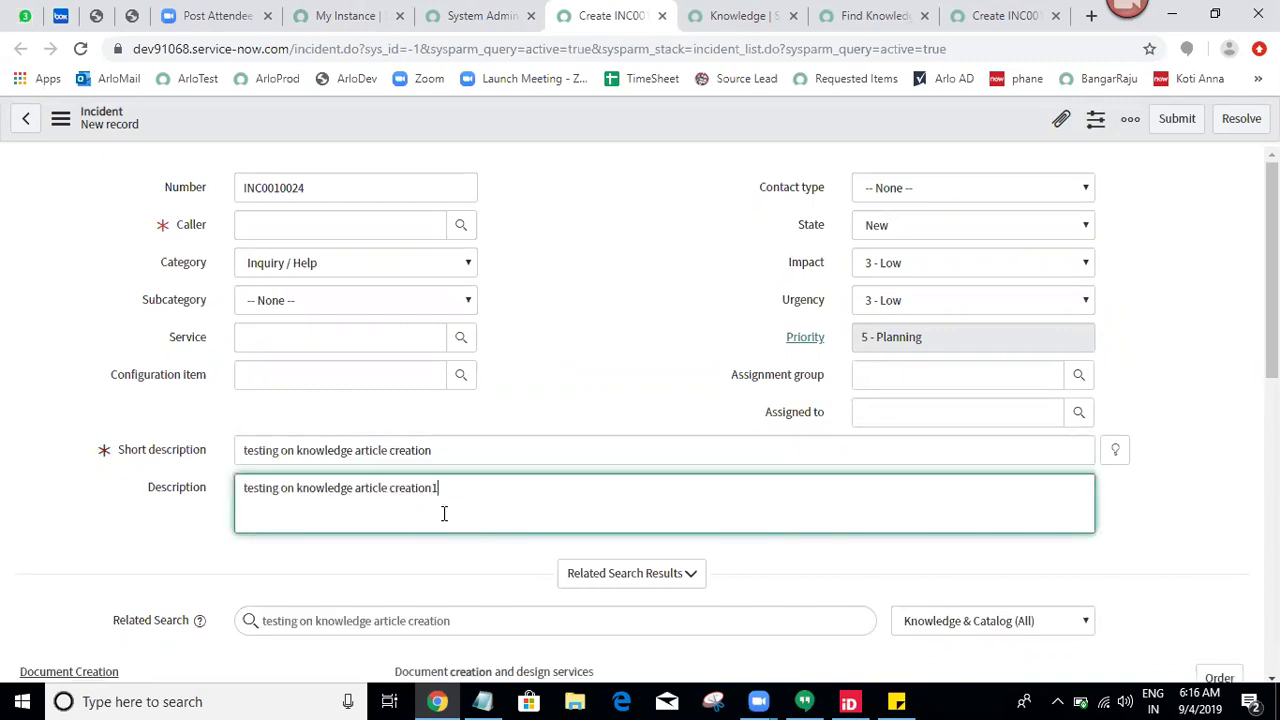
Select the caller for the new incident and try to save the record.
click(365, 228)
text(a)
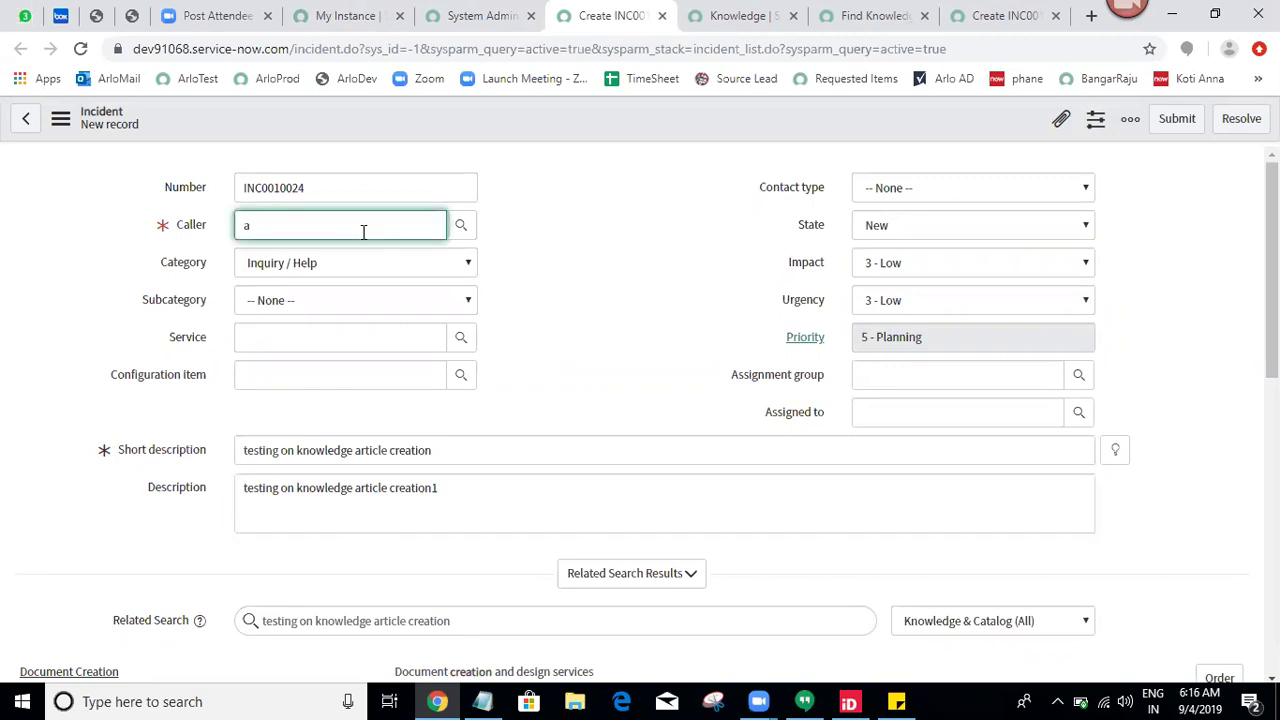
click(340, 262)
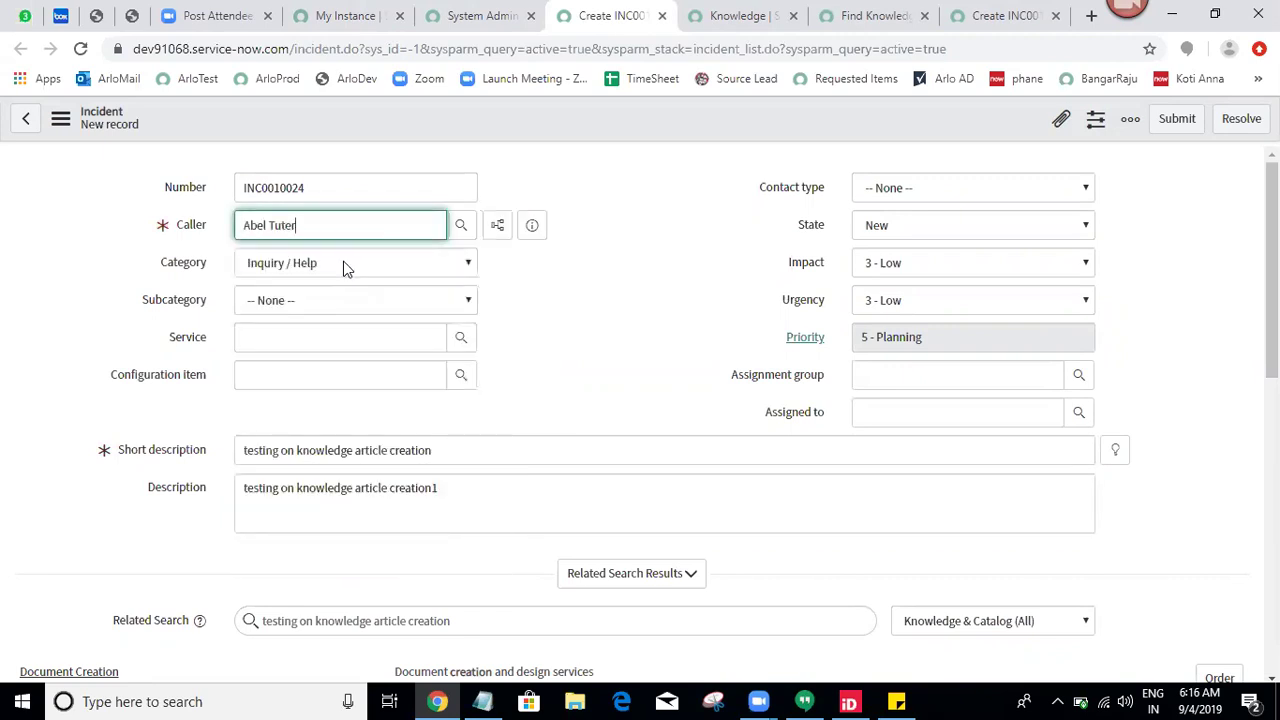
drag(611, 109, 598, 182)
right_click(564, 114)
click(592, 128)
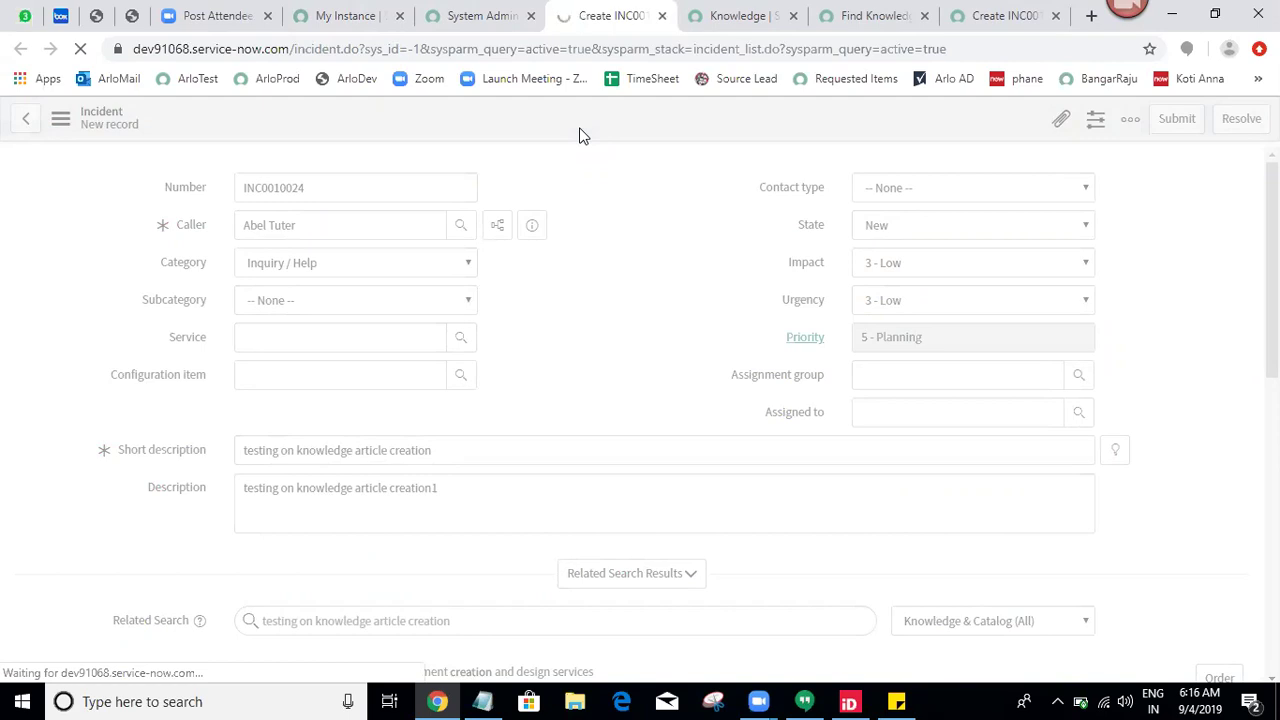
Copy the incident's short description and reload the stalled form, discarding its unsaved entries.
click(775, 10)
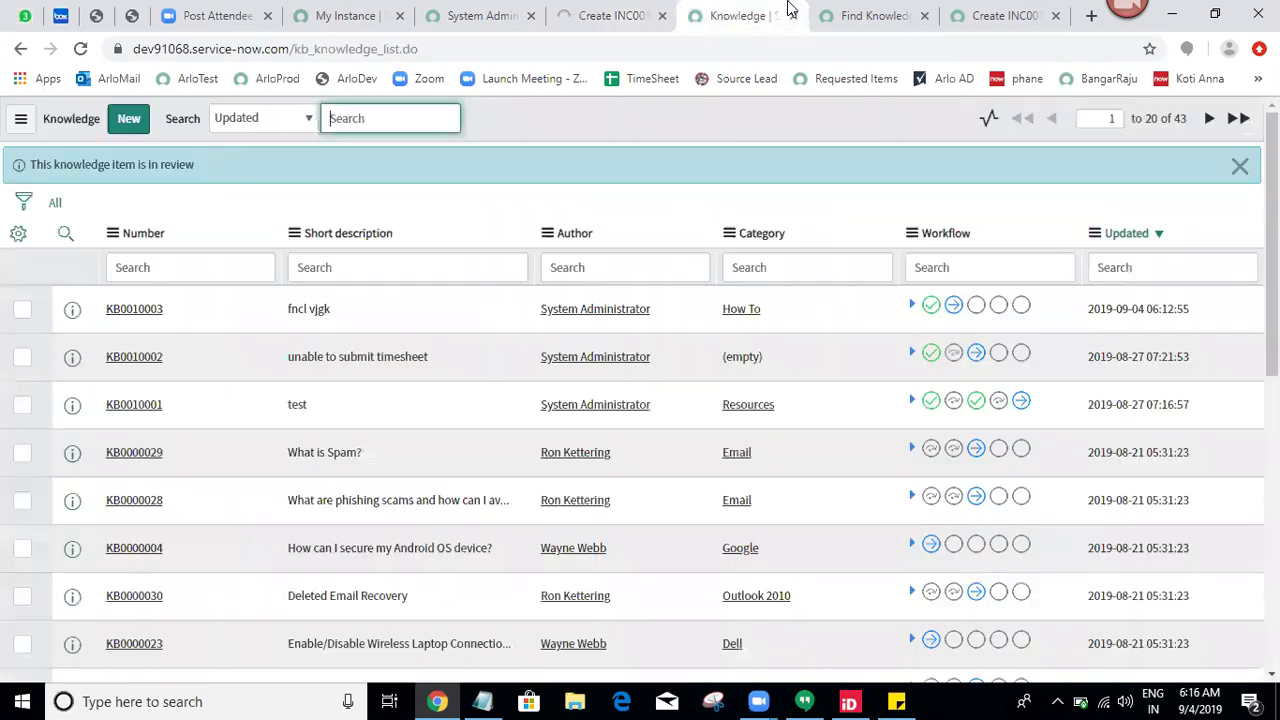
click(578, 10)
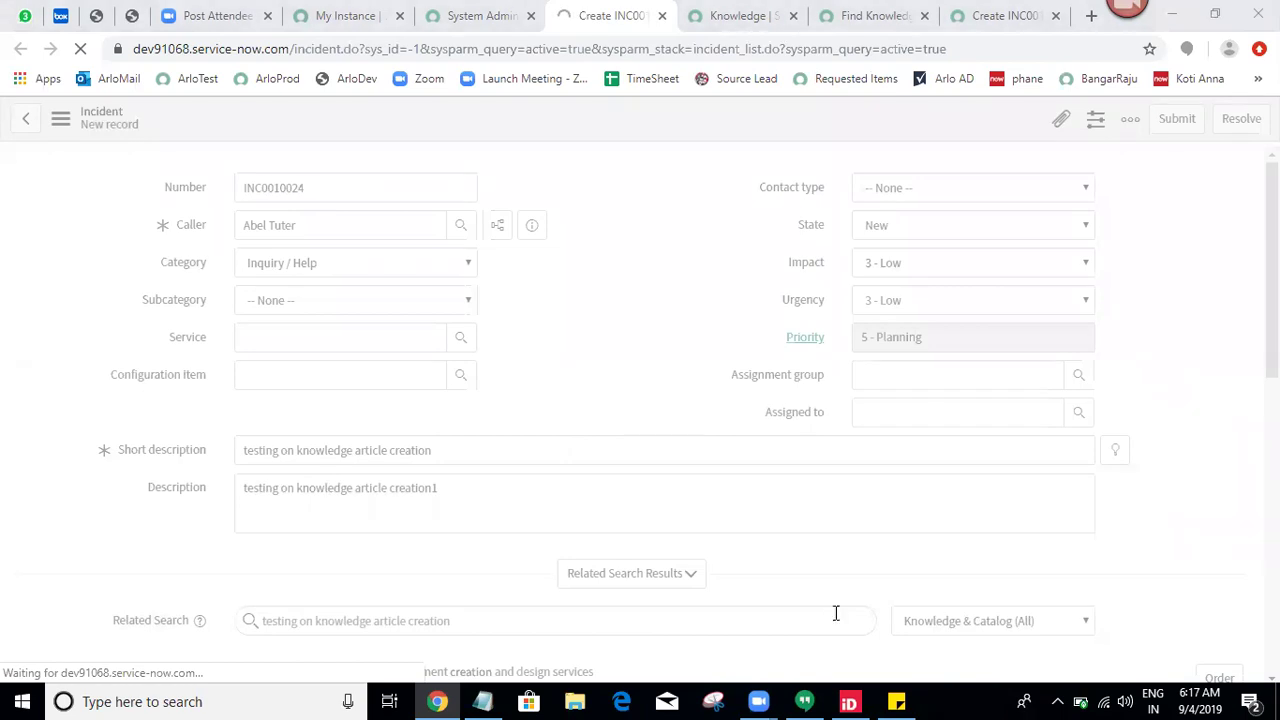
triple_click(716, 443)
key(ctrl+c)
click(677, 337)
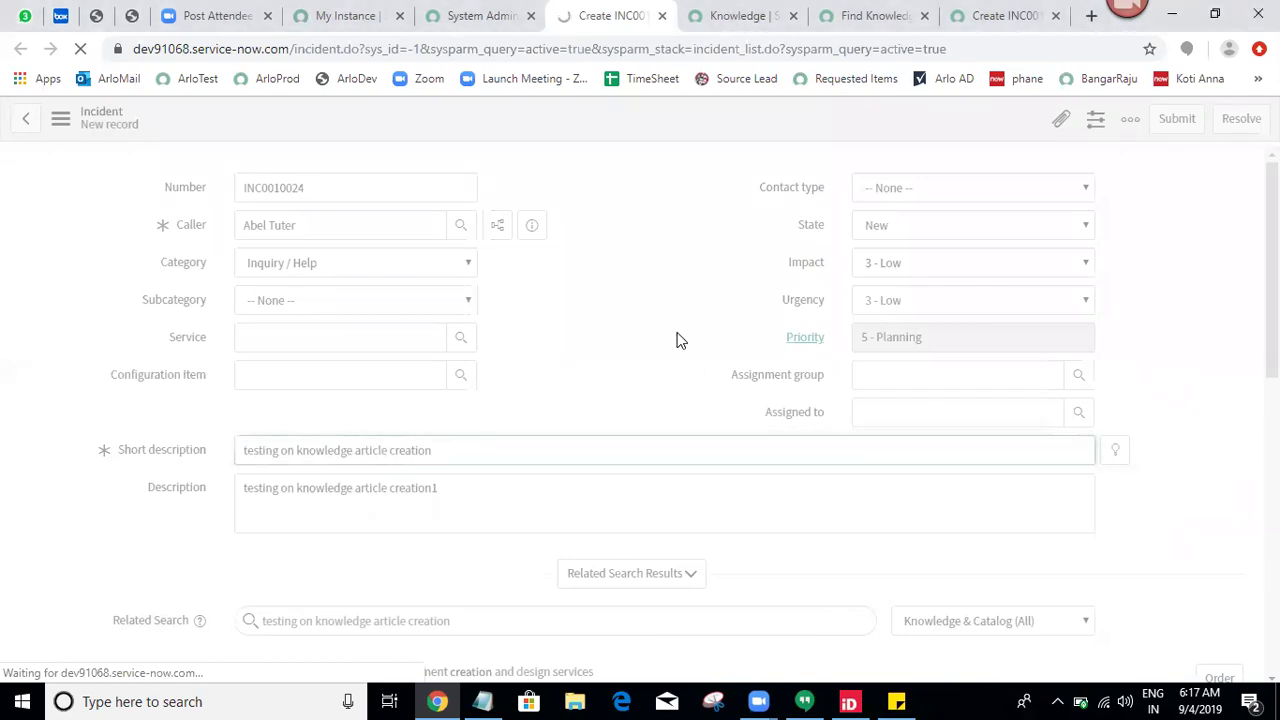
click(80, 50)
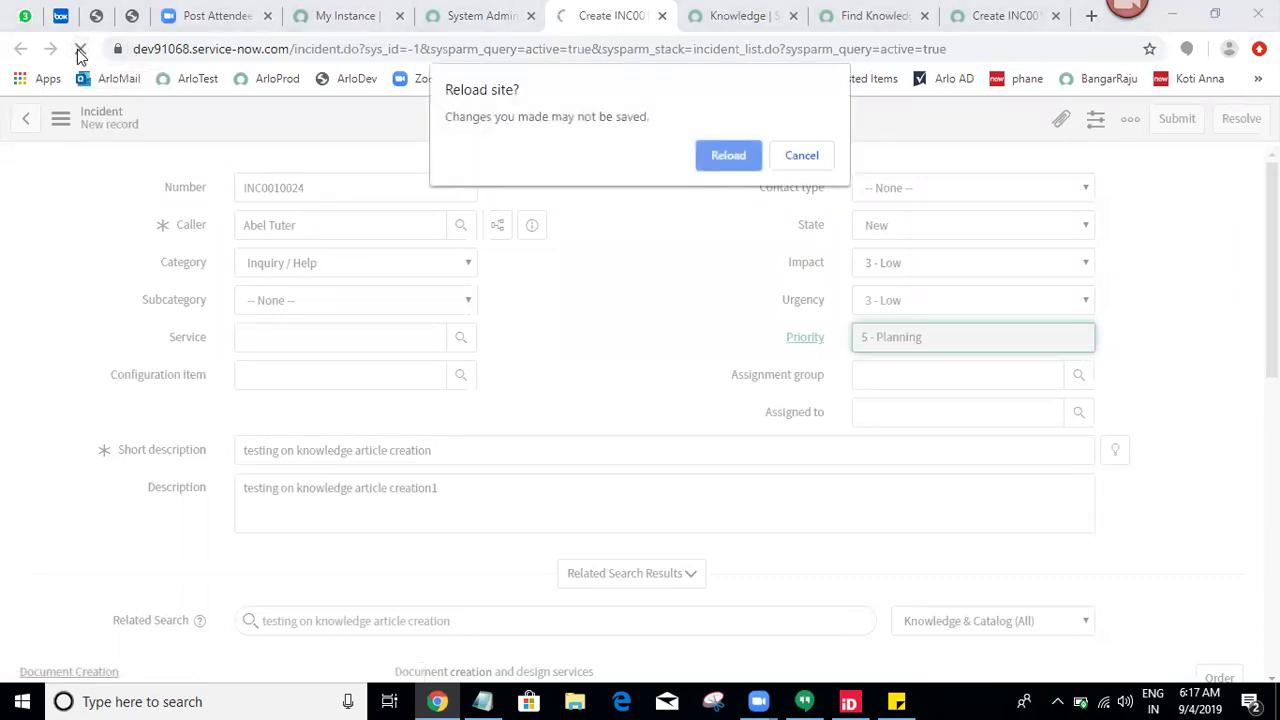
click(743, 172)
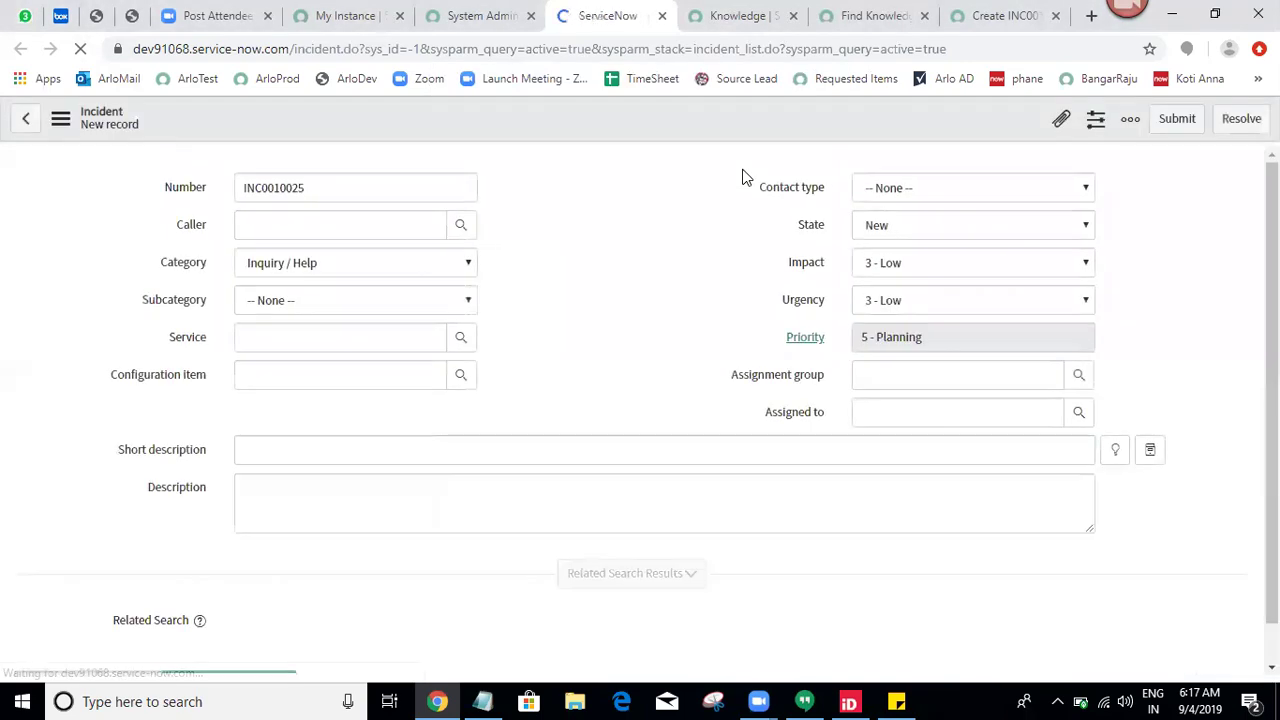
click(564, 229)
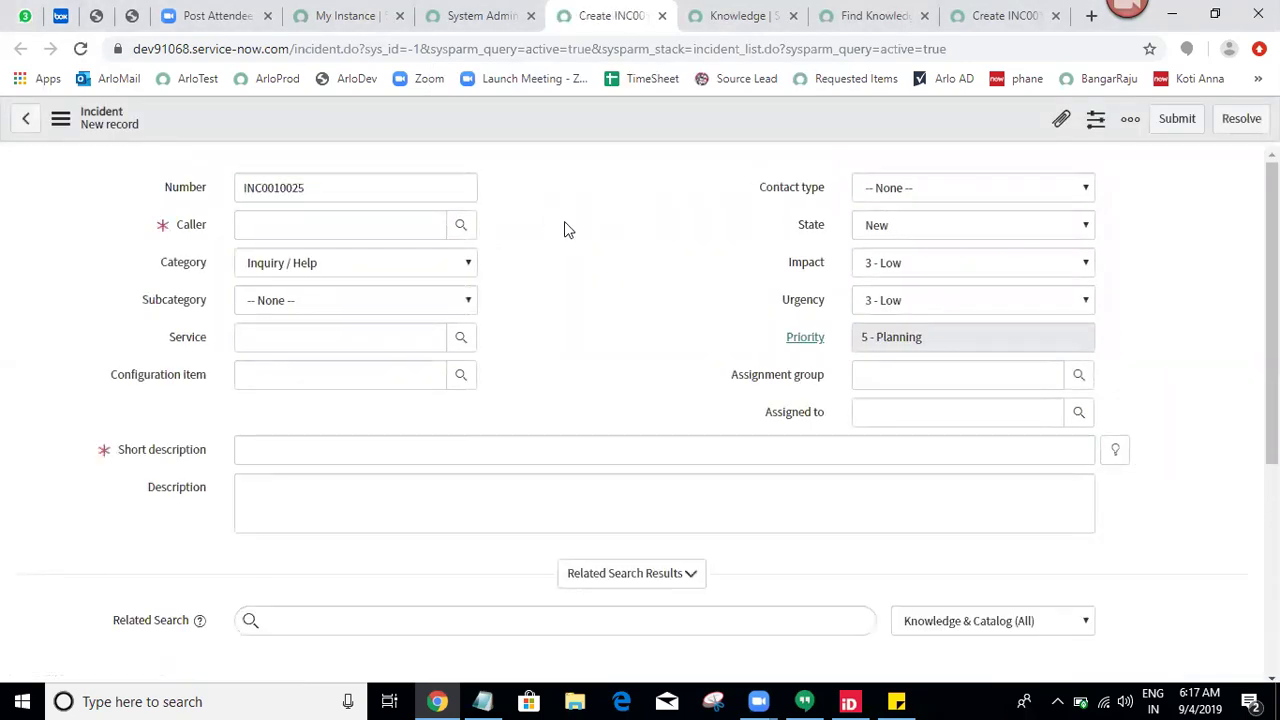
click(553, 80)
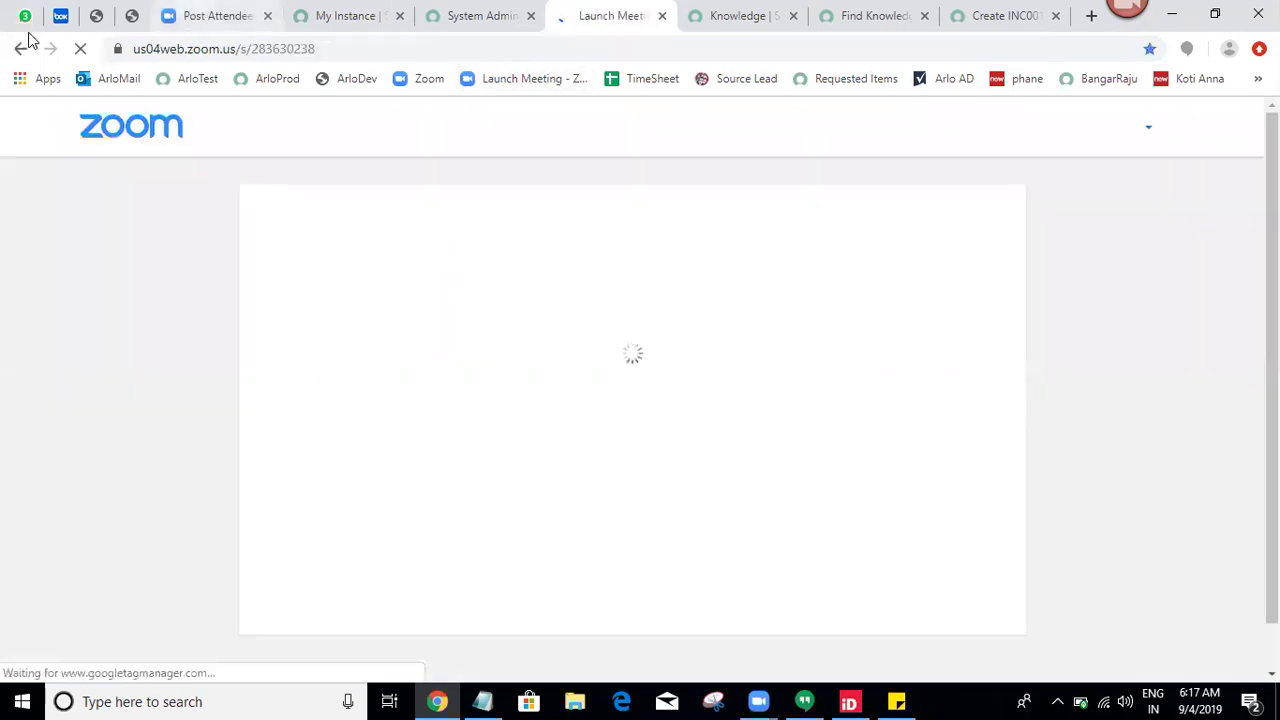
click(22, 47)
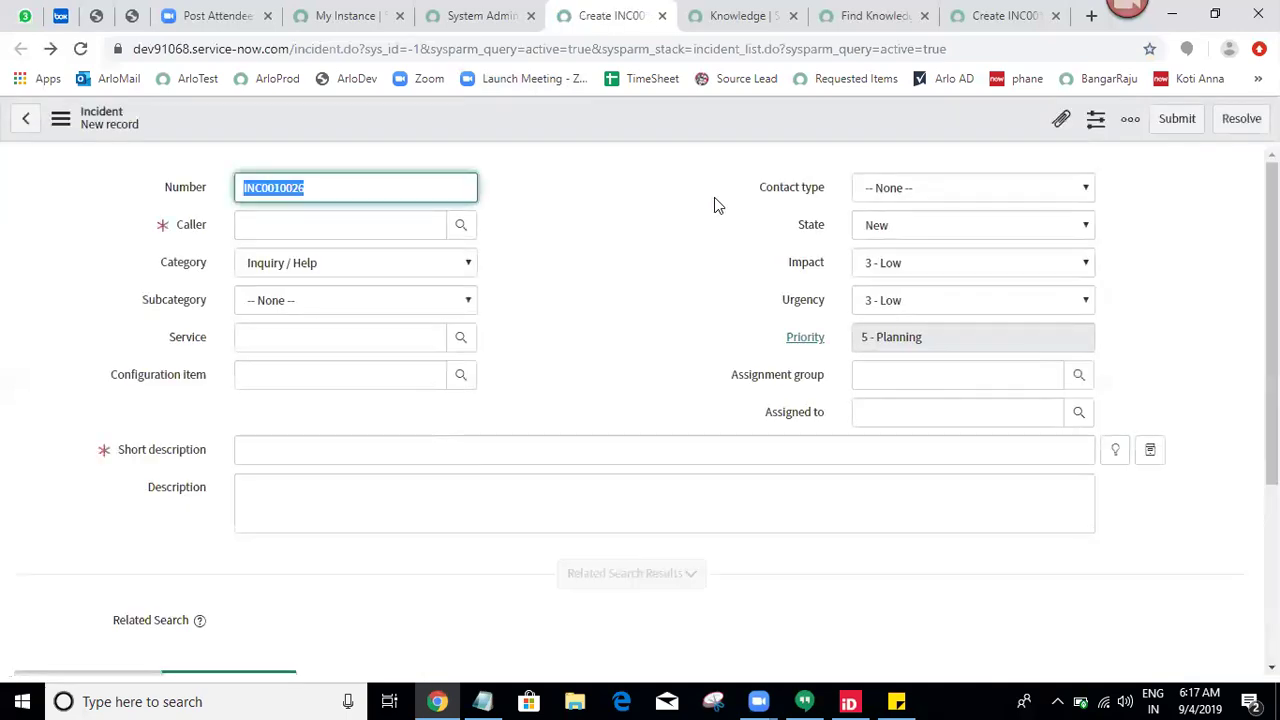
Select the caller on the blank incident form and enter "testing on knowledge article creation" as the short description.
click(360, 213)
text(abel)
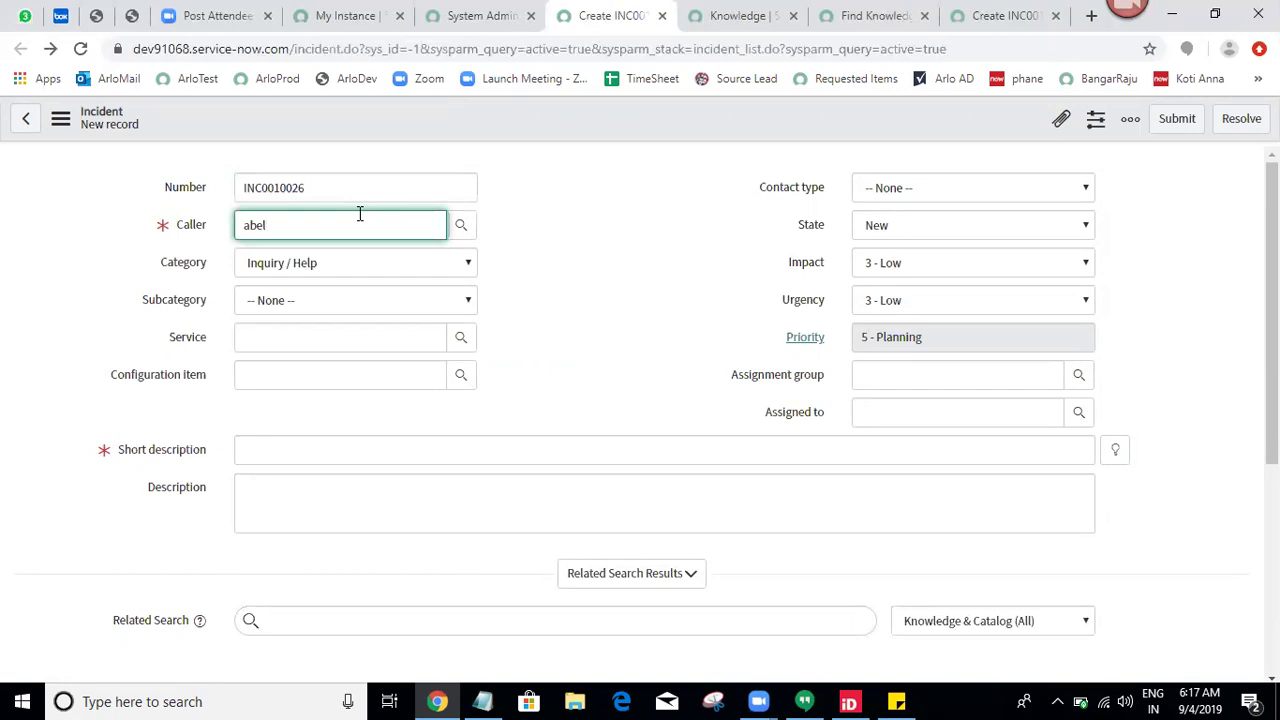
click(330, 267)
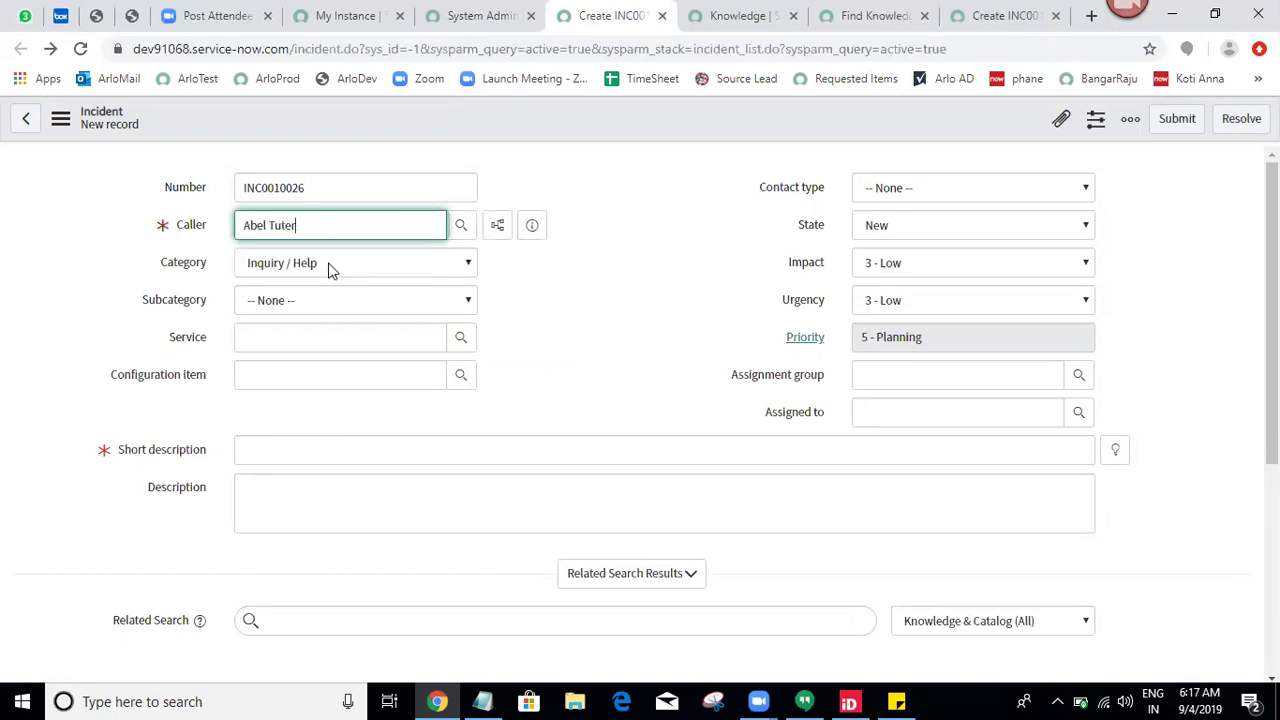
click(351, 305)
click(313, 438)
click(306, 451)
text(testing on knowledge article creation)
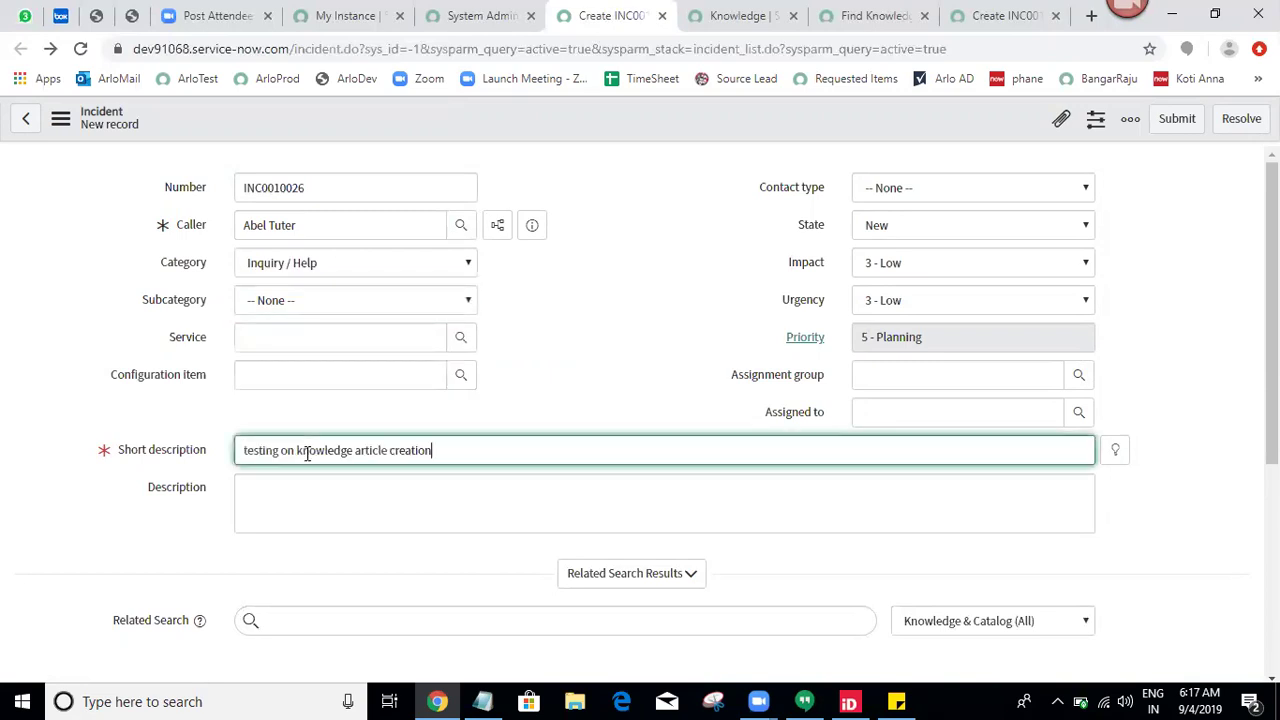
Enter "testing on knowledge article creation1" as the incident's description and save the record without leaving the form.
click(455, 506)
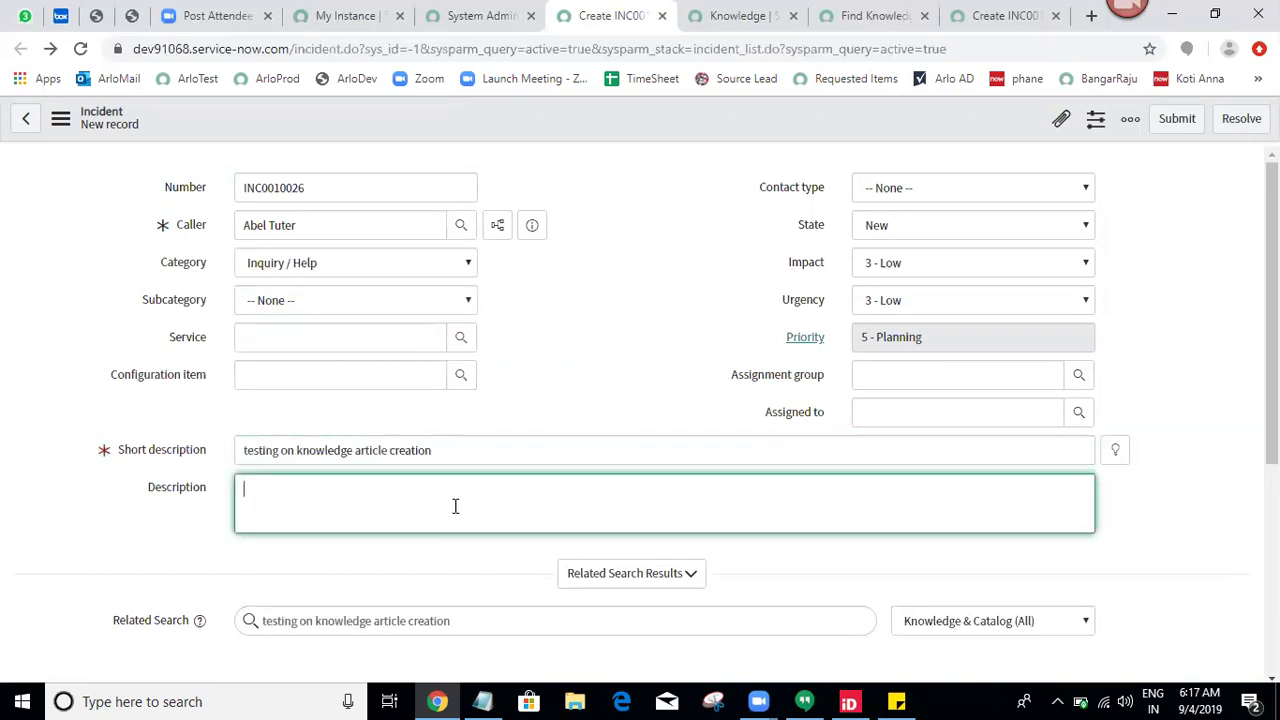
key(ctrl+v)
text(1)
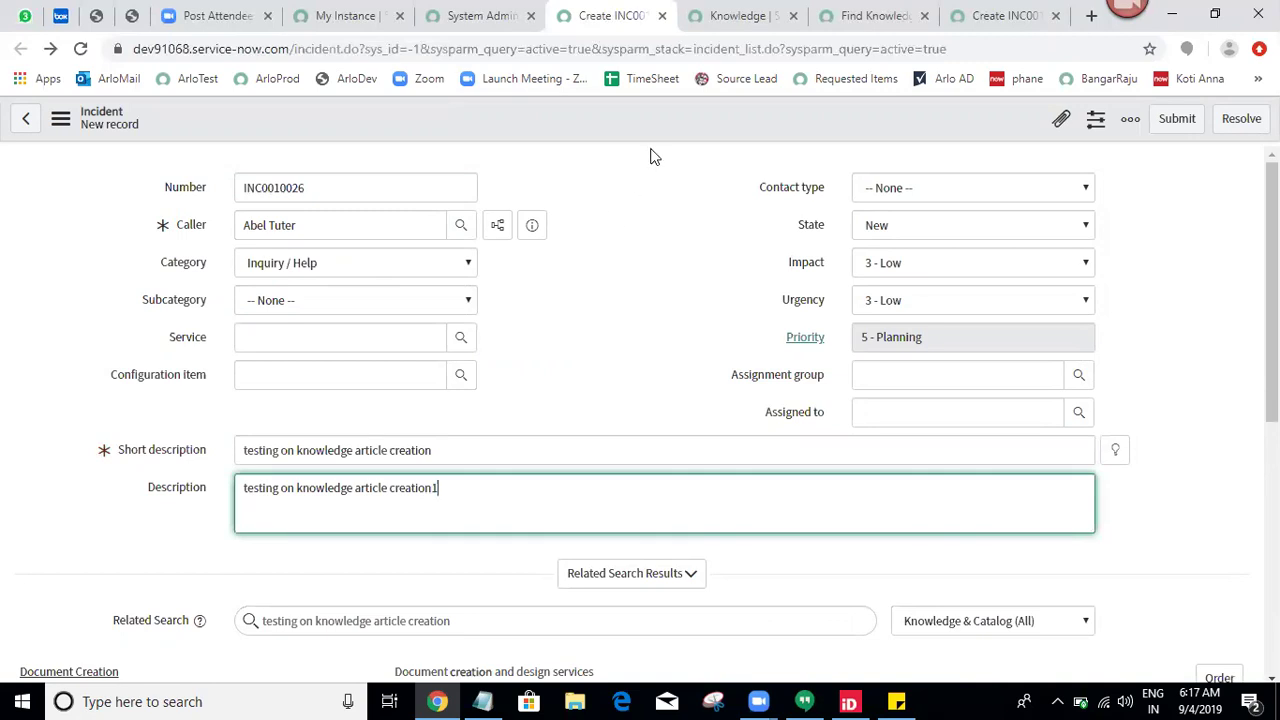
right_click(667, 112)
click(690, 126)
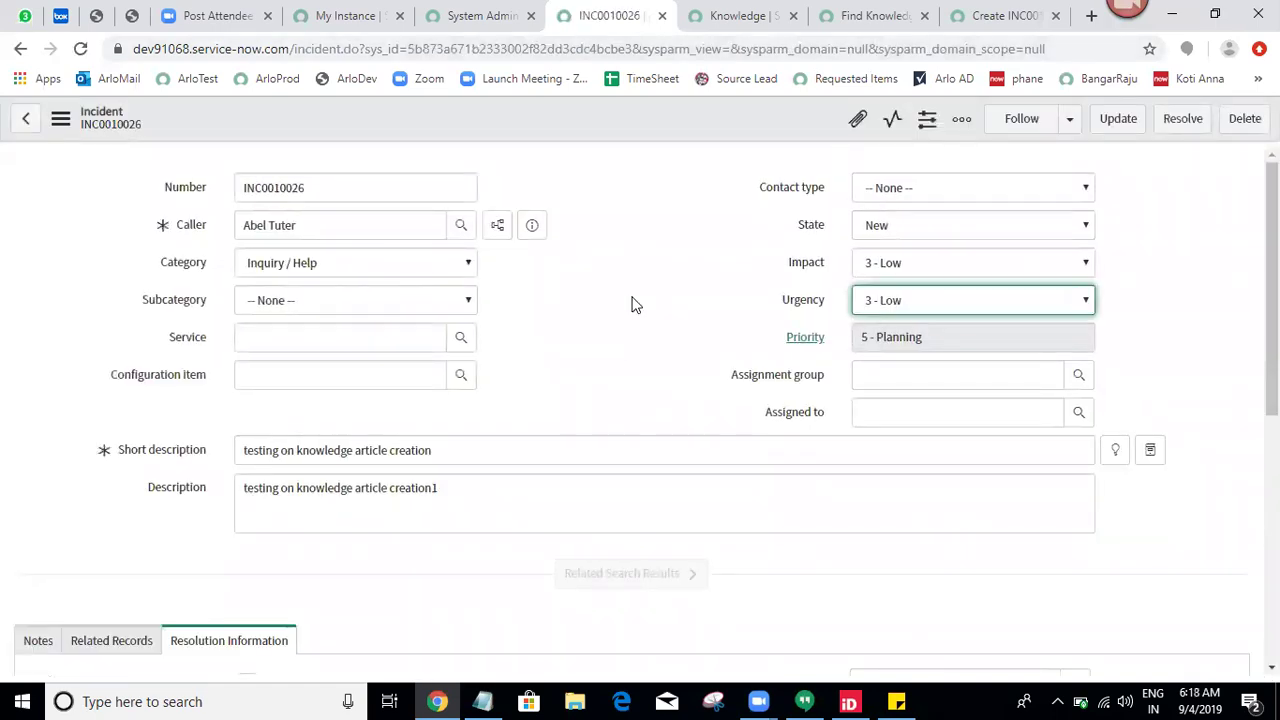
Post the customer-visible additional comment "testing on knowledge article creation2" on the saved incident.
scroll(248, 413, down, 3)
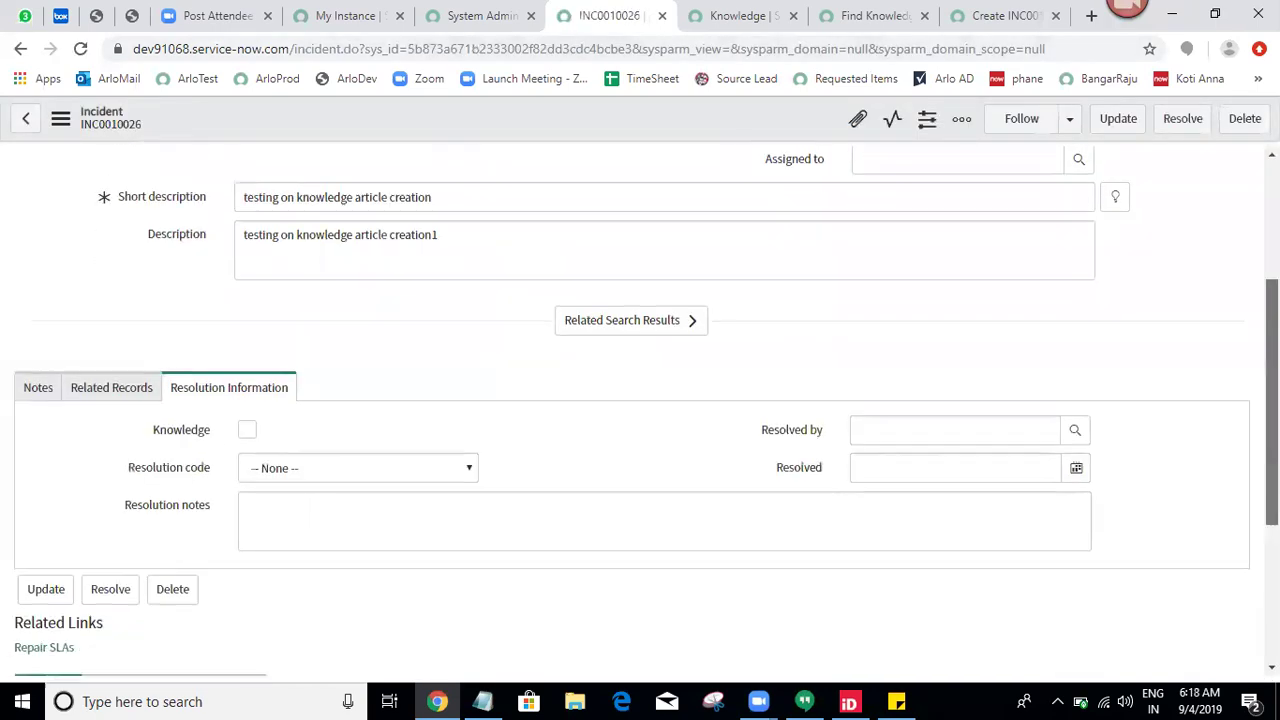
scroll(248, 413, up, 1)
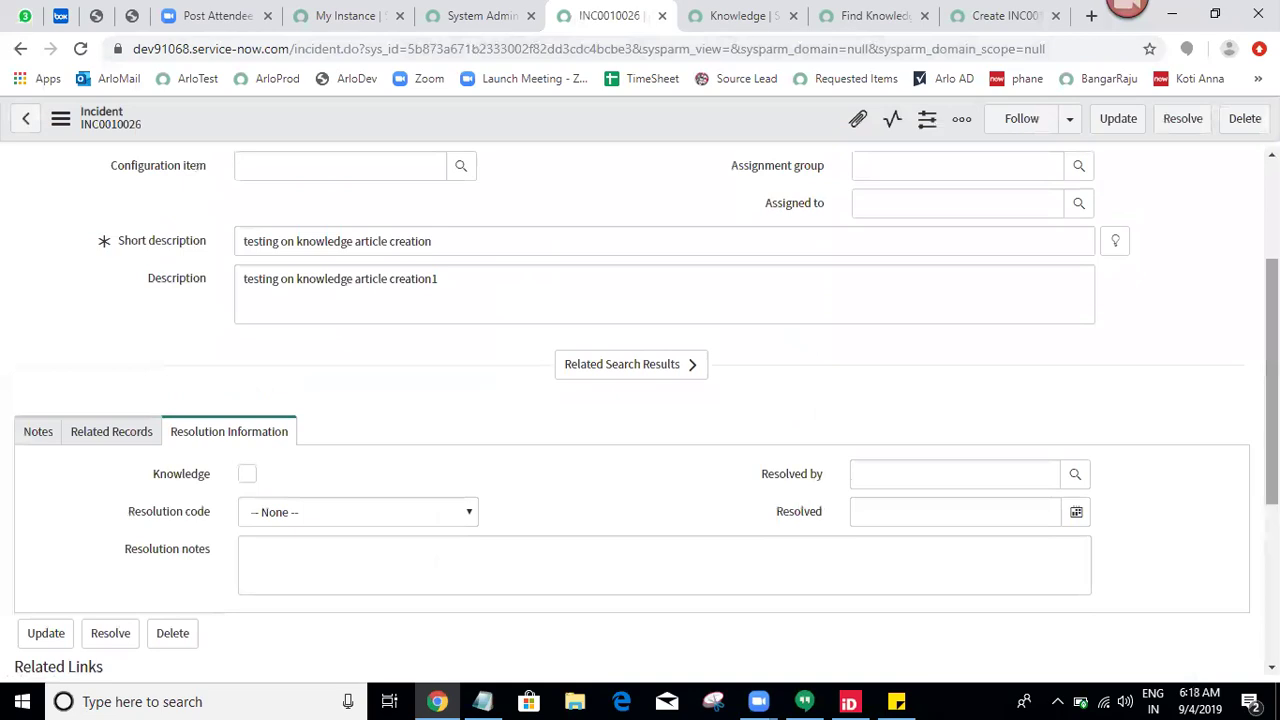
click(50, 438)
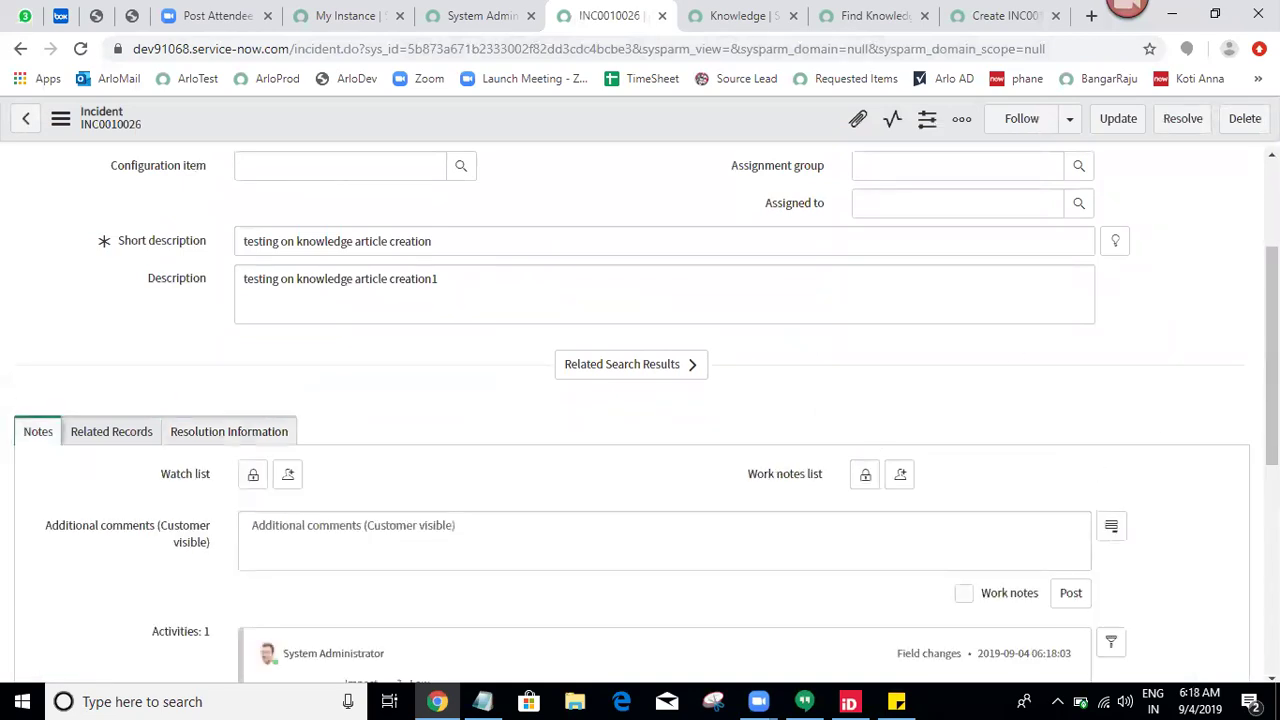
scroll(880, 440, down, 2)
click(815, 375)
text(testing on knowledge article creation)
text(2)
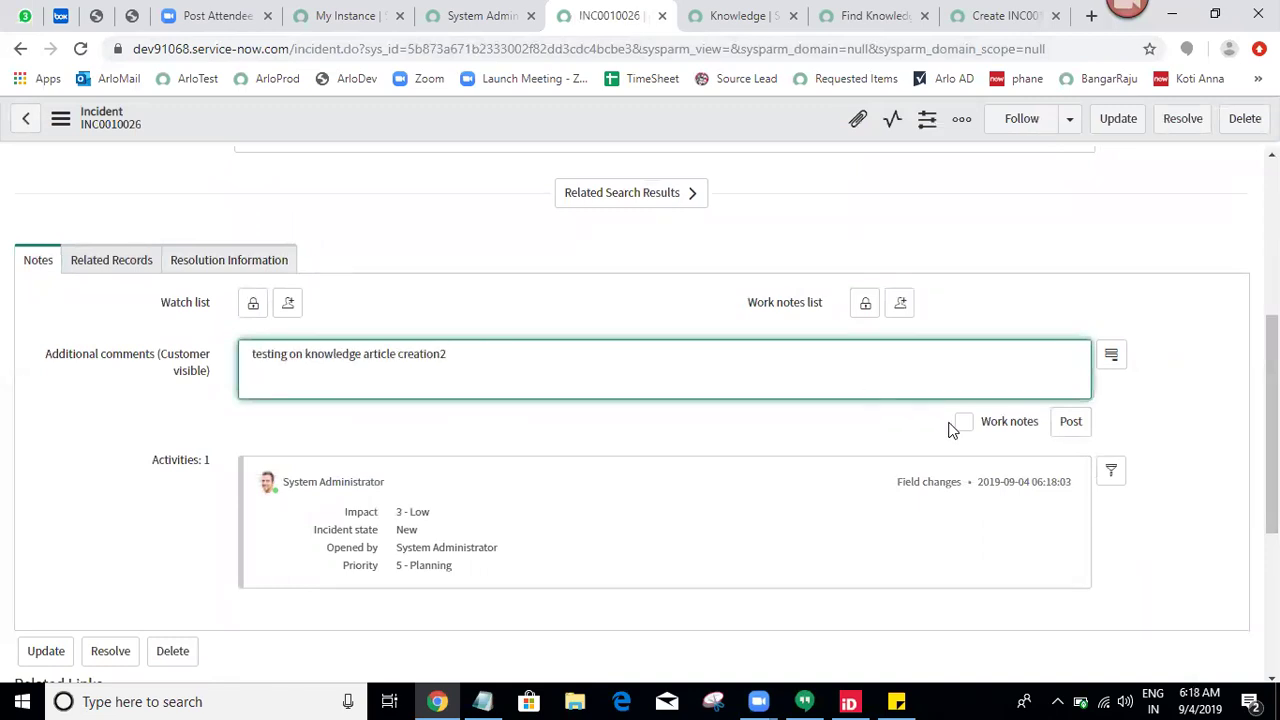
click(1072, 428)
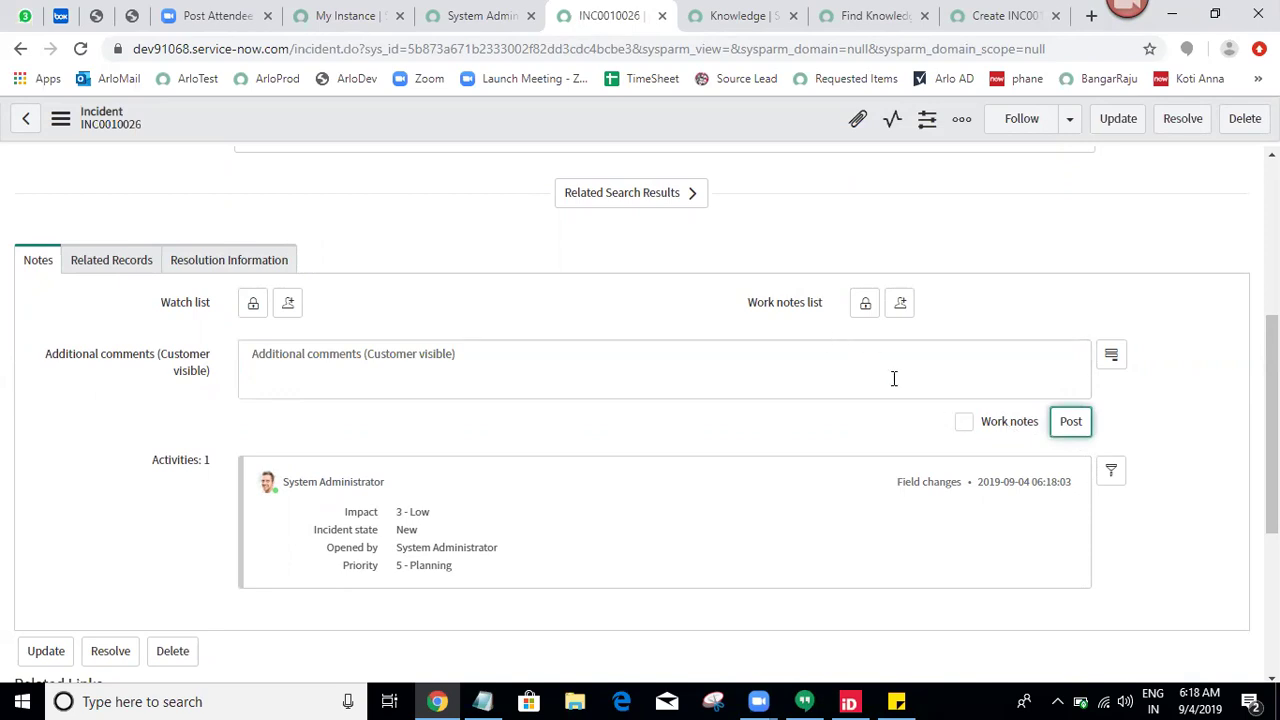
Post the work note "testing on knowledge article creation3" on the incident.
click(964, 421)
click(838, 378)
text(testing on knowledge article creation)
text(3)
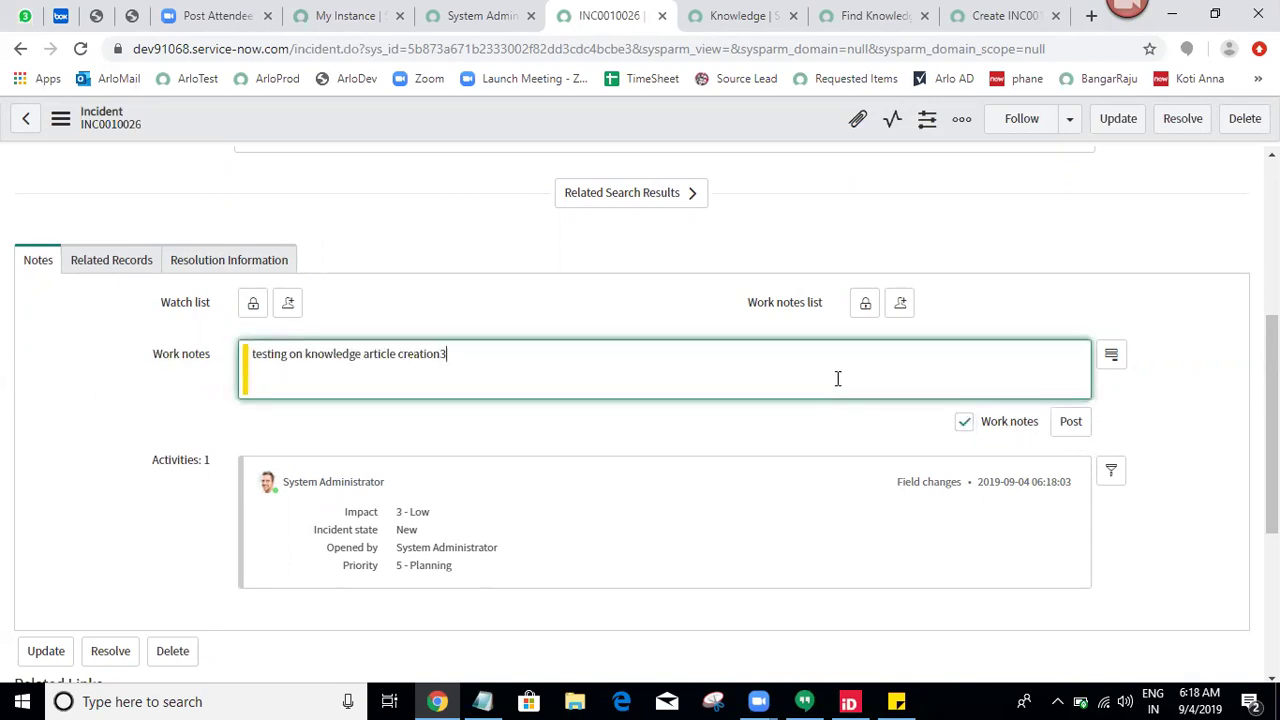
click(1071, 428)
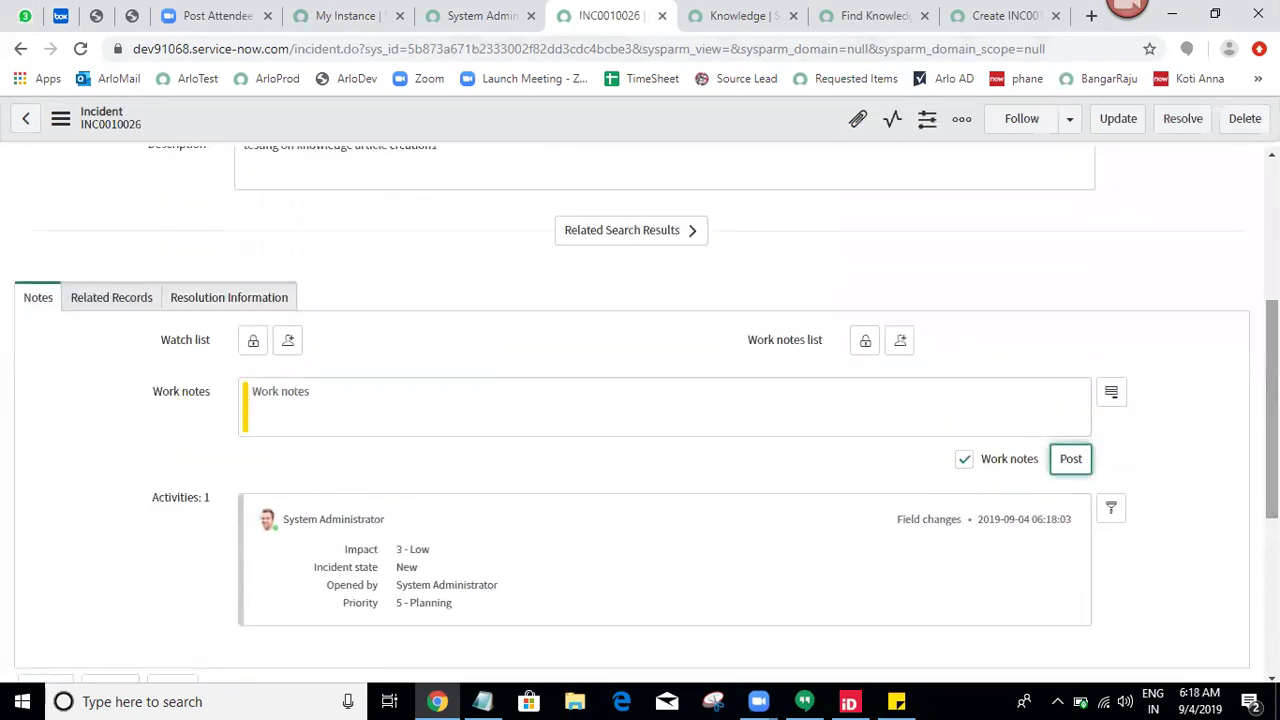
Check the incident's resolution information and set its state to In Progress.
click(242, 307)
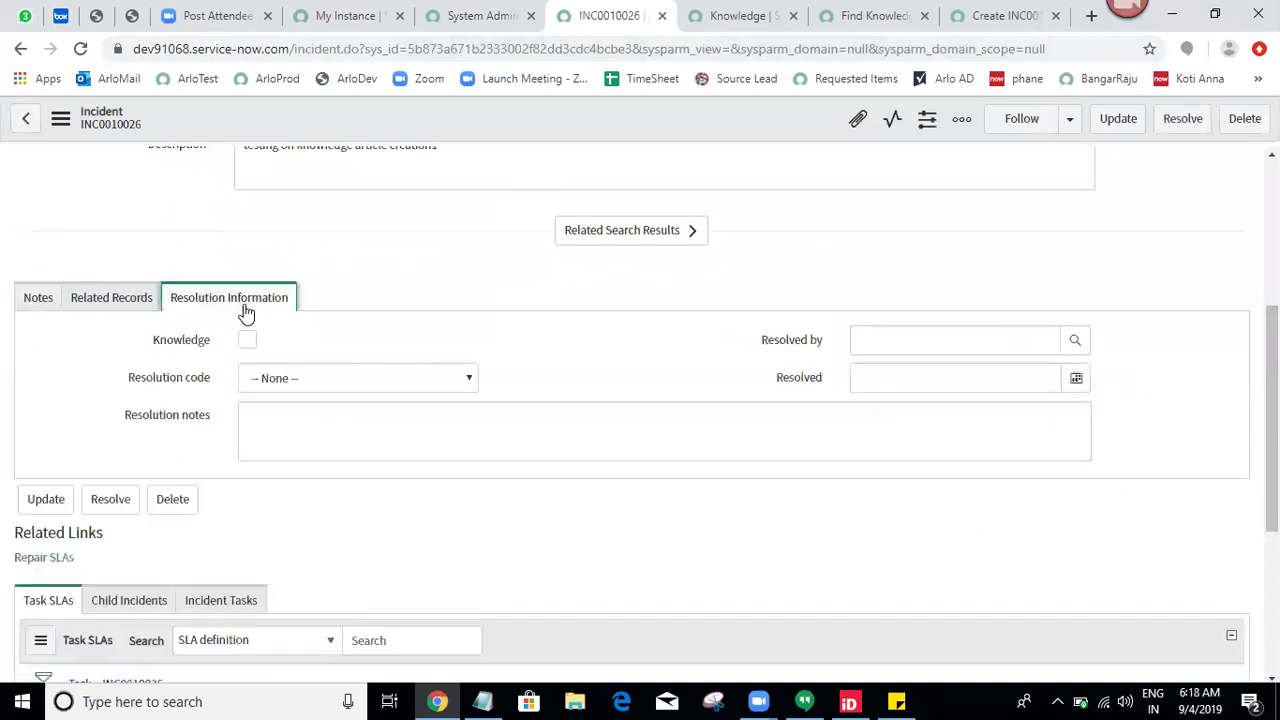
click(35, 296)
drag(1272, 360, 1272, 248)
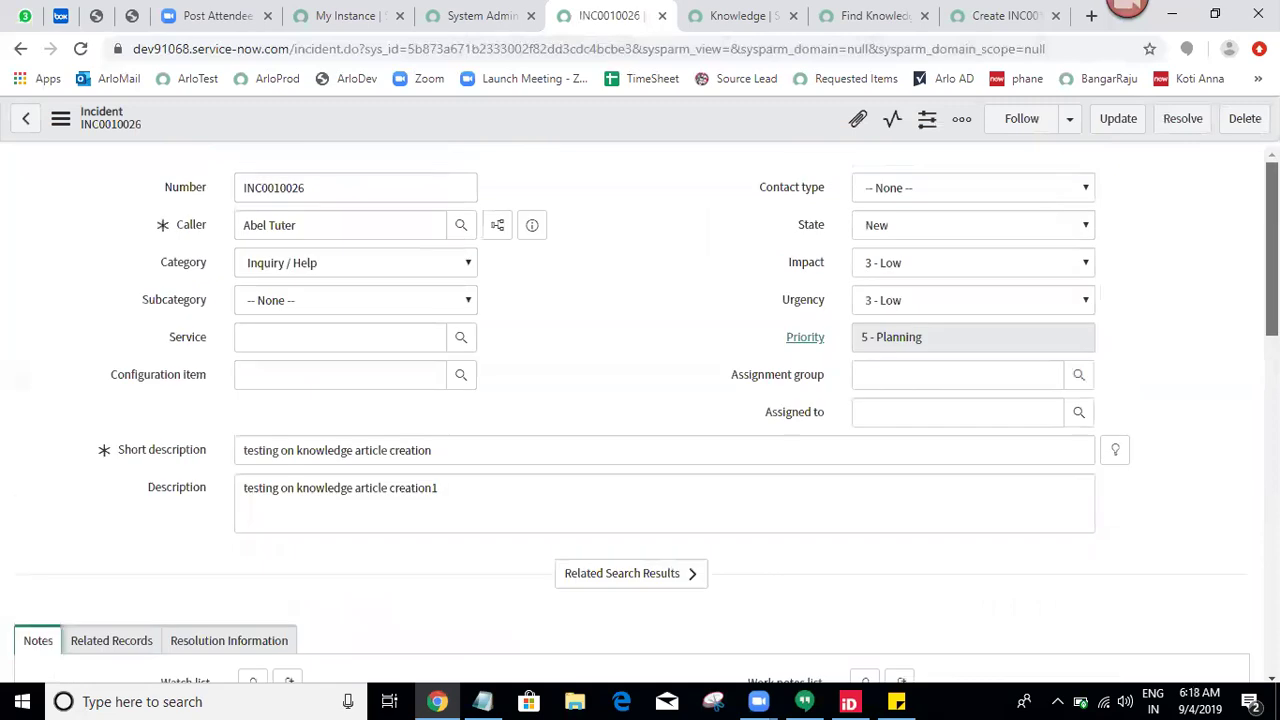
click(878, 232)
click(884, 267)
Assign the incident to the CAB Approval group and the "cab approver" user.
click(905, 377)
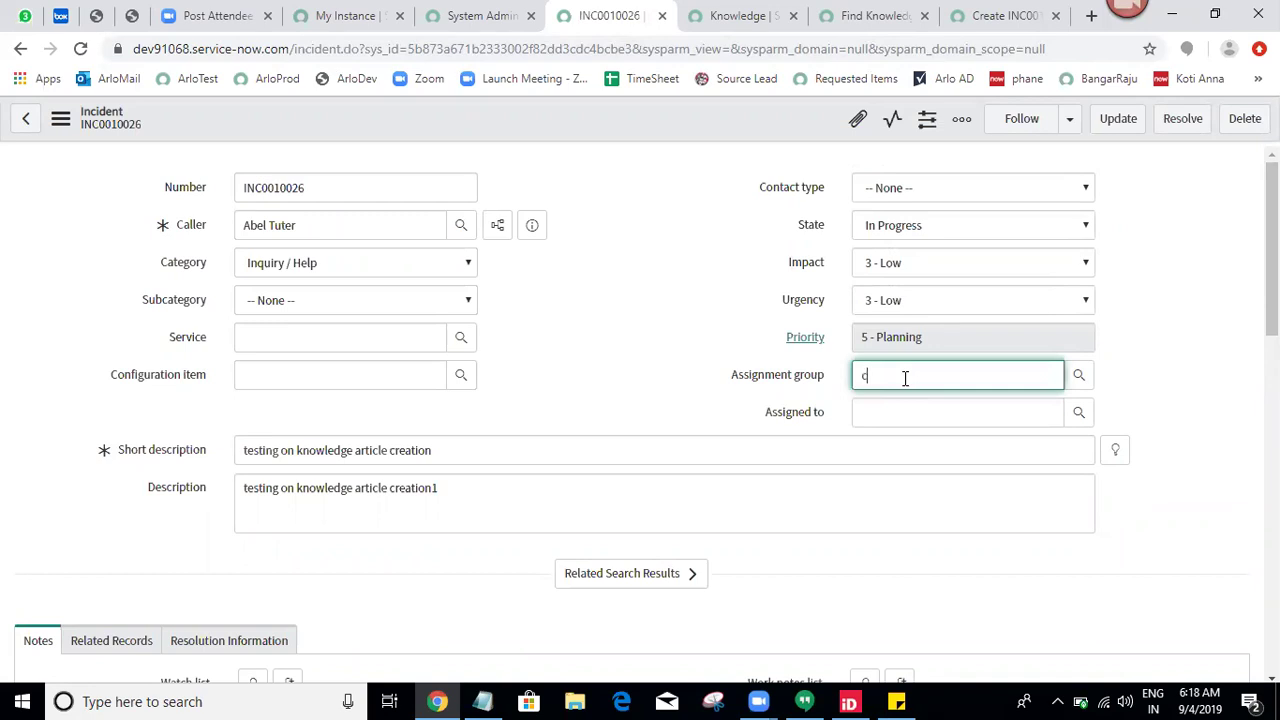
text(c)
click(908, 397)
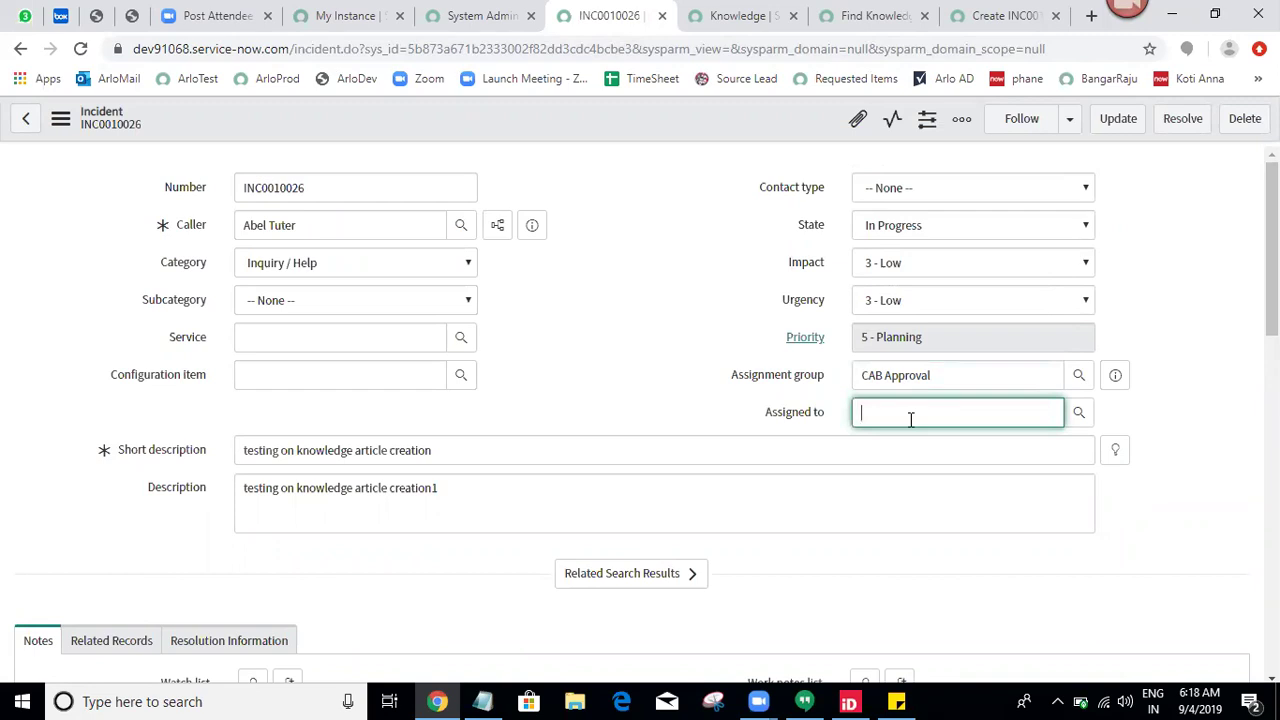
text(c)
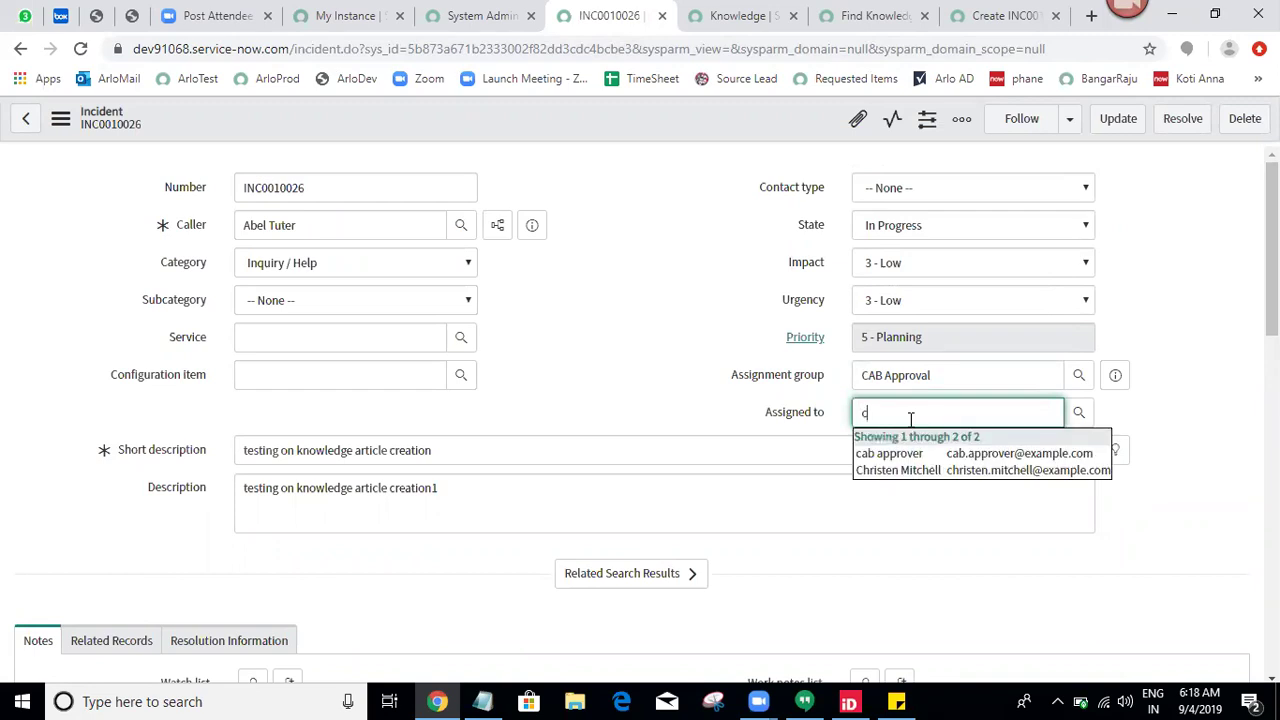
click(926, 452)
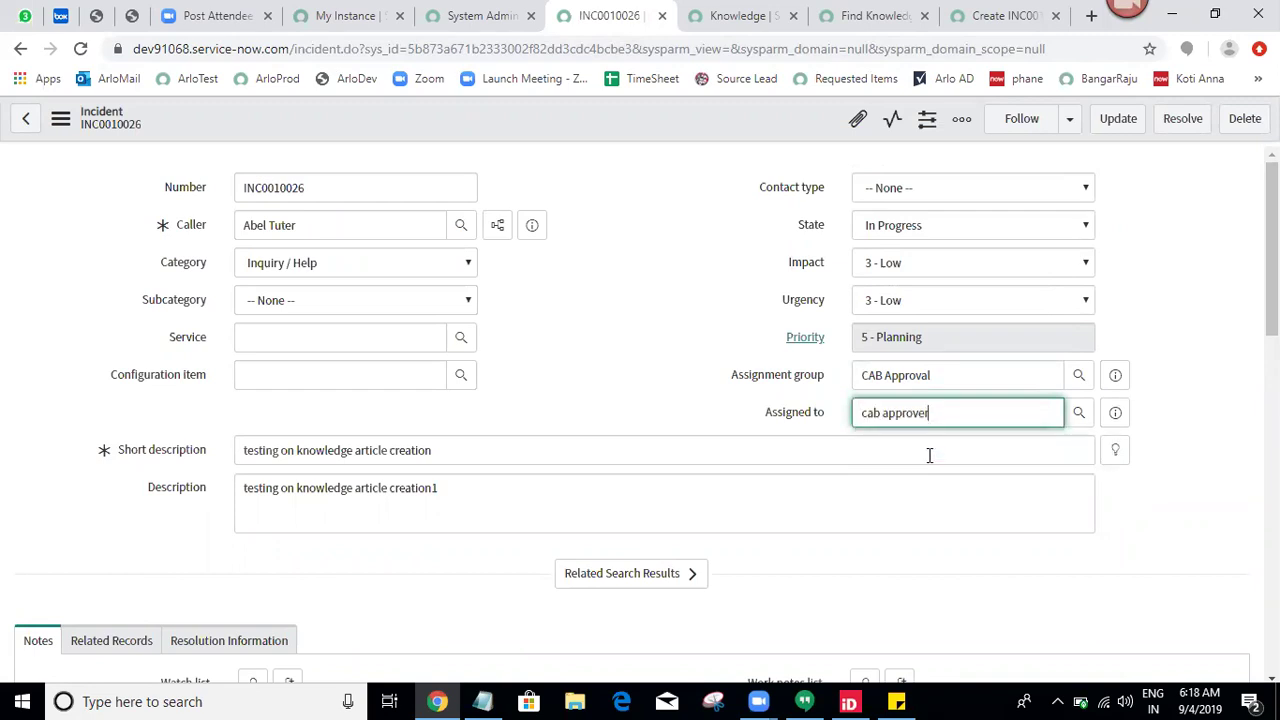
Save the incident's assignment and set its state to Resolved.
right_click(667, 130)
click(696, 135)
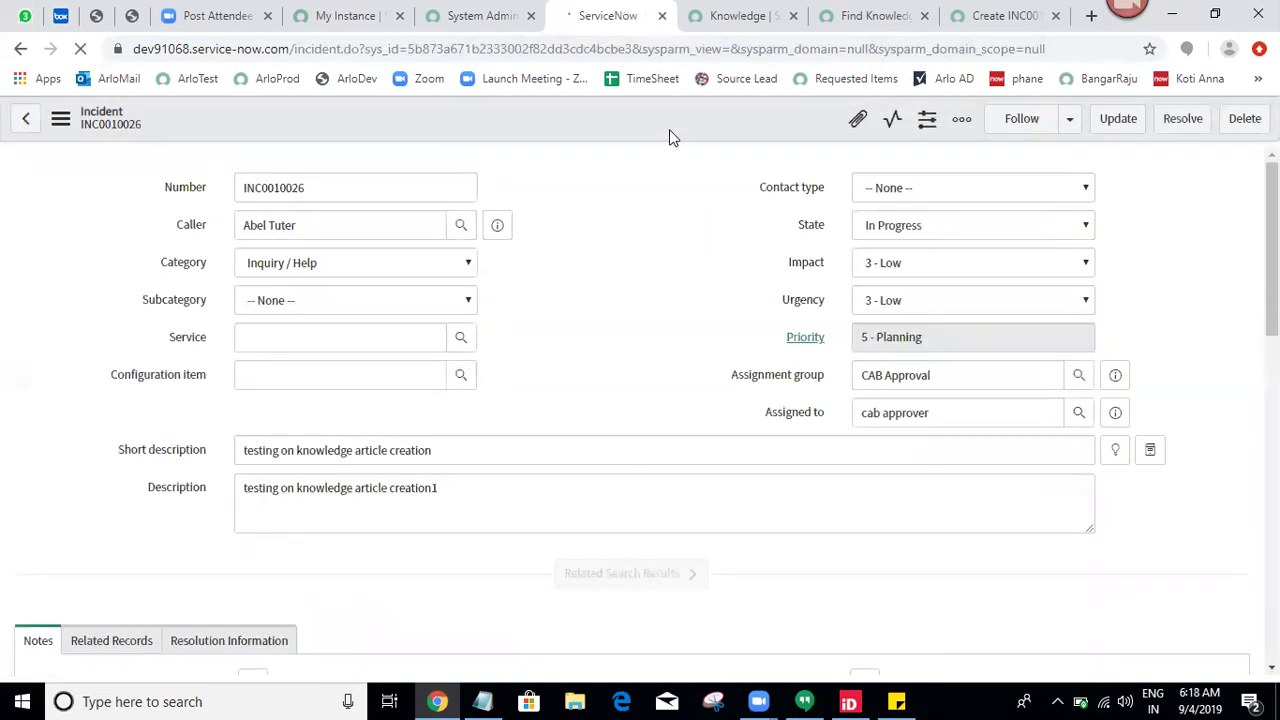
click(914, 232)
click(888, 299)
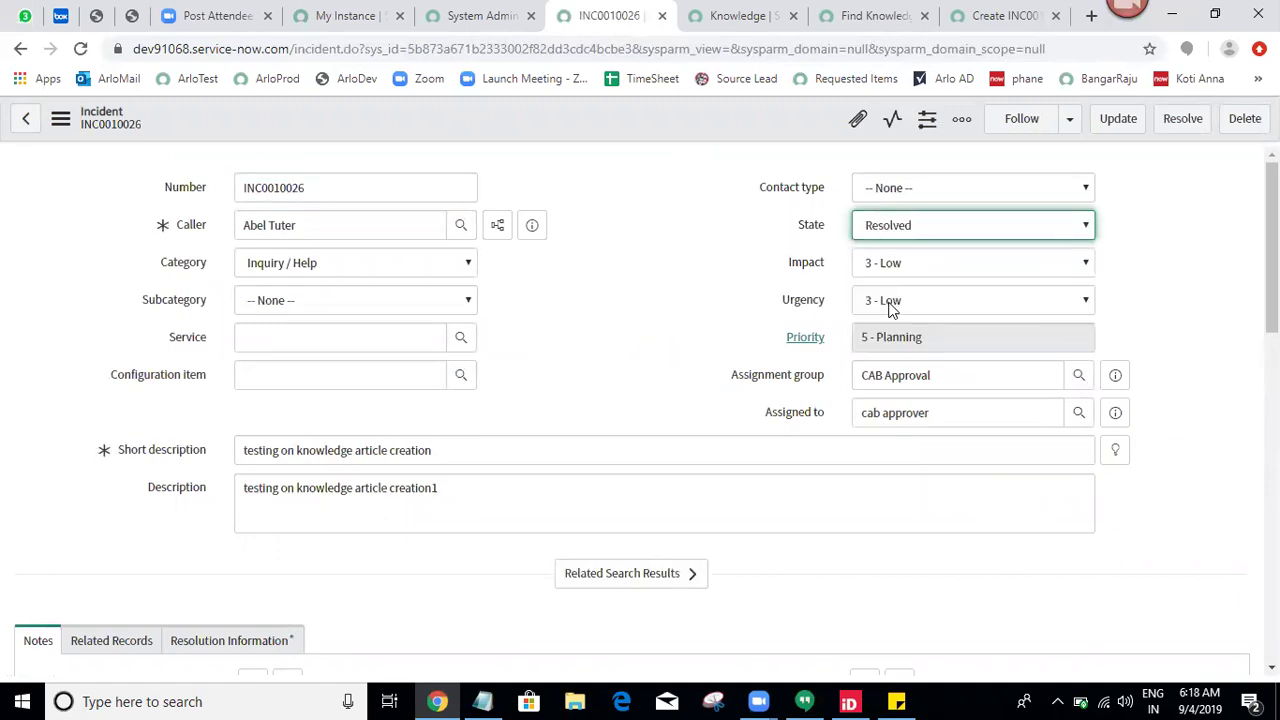
In the incident's resolution information, enable the Knowledge option and set the resolution code to Solved (Work Around).
scroll(888, 400, down, 2)
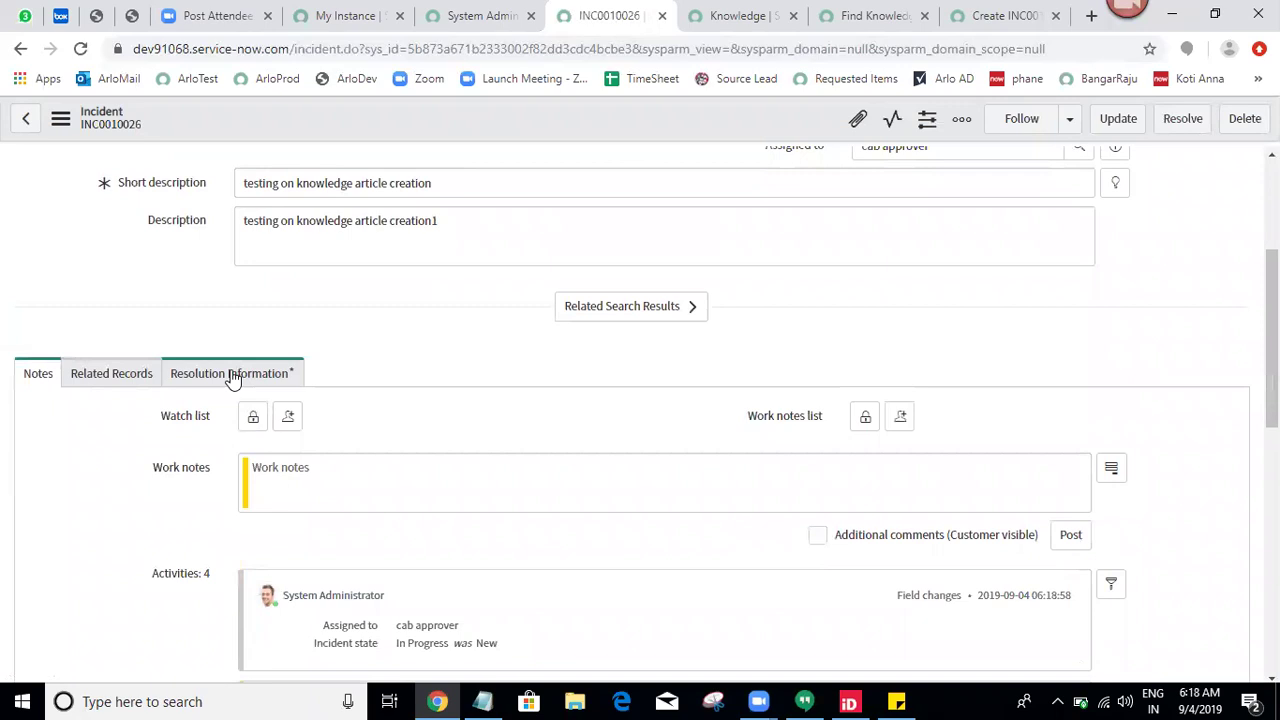
click(231, 373)
click(248, 417)
click(287, 456)
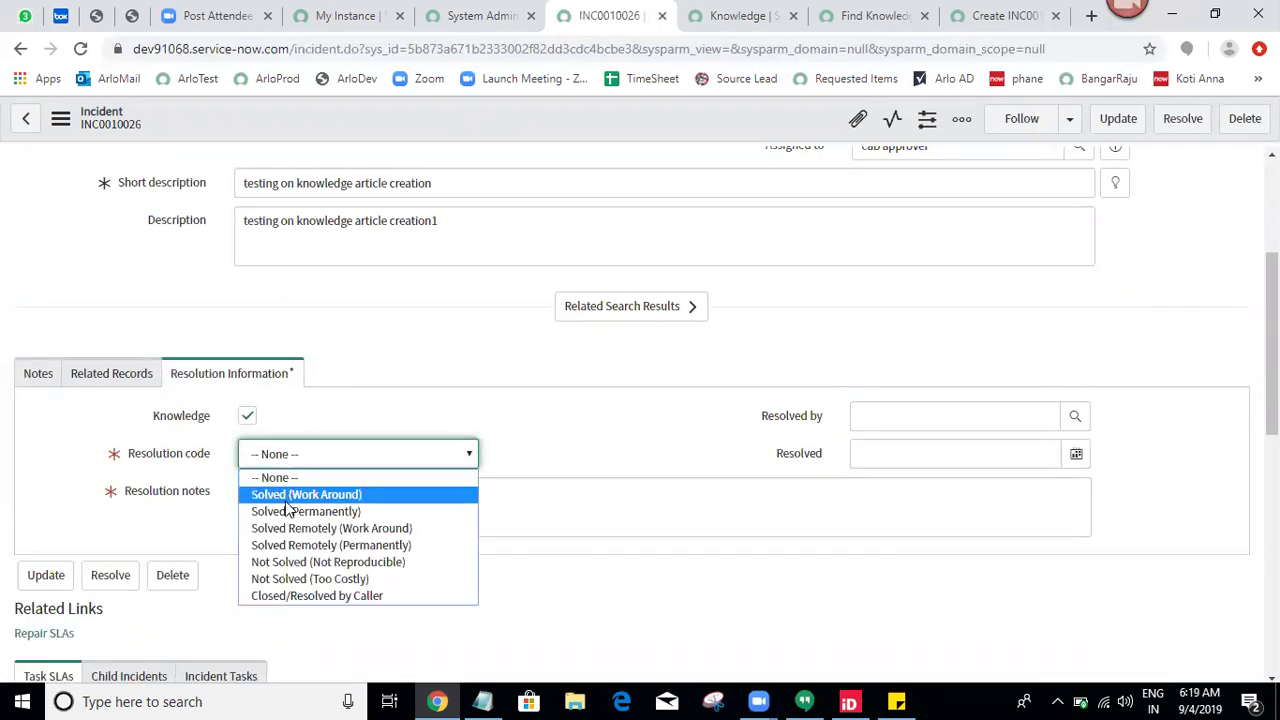
click(287, 495)
Enter the resolution notes "testing on knowledge article creation4" and save the resolved incident.
click(286, 502)
text(tes)
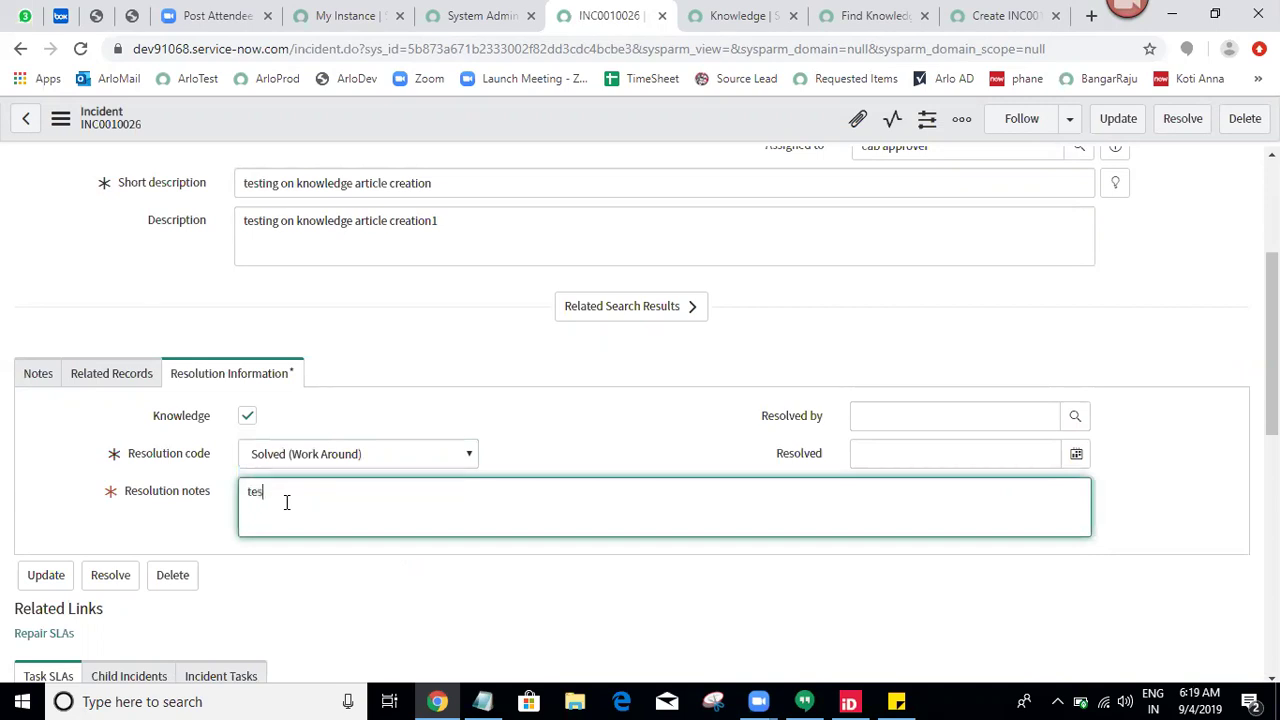
key(BackSpace)
key(BackSpace)
key(BackSpace)
text(testing on knowledge article creation)
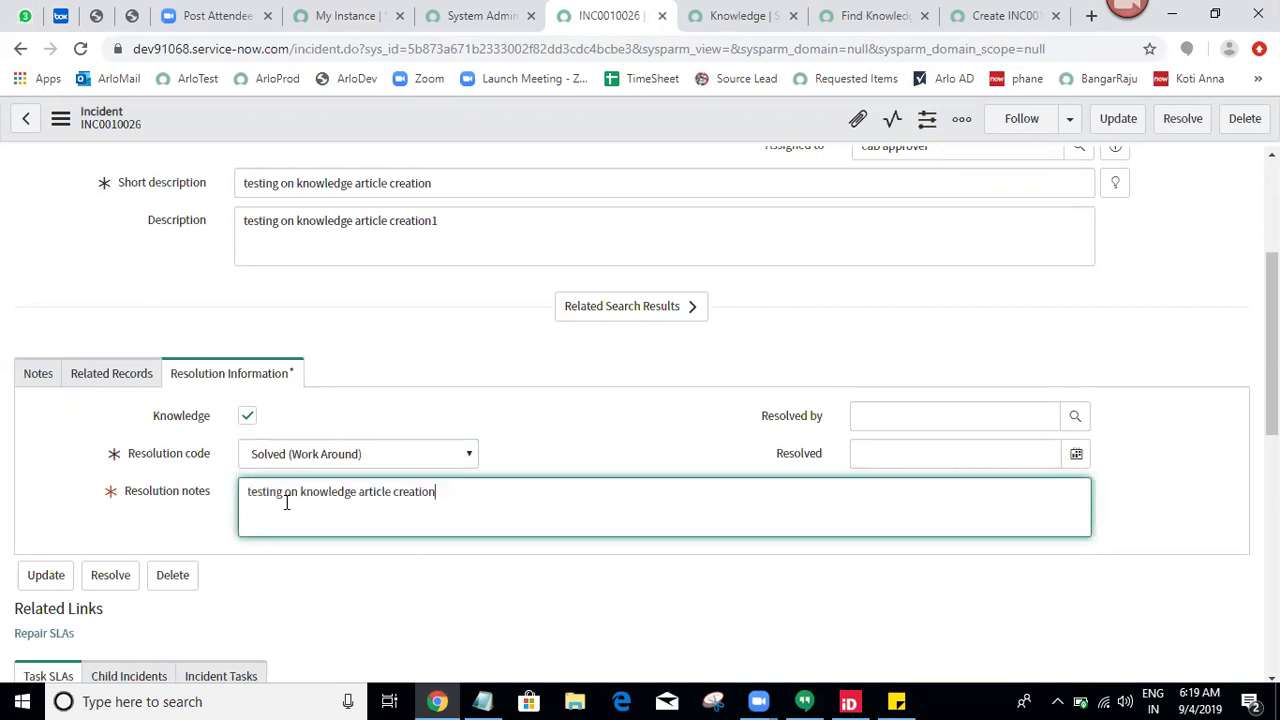
text(4)
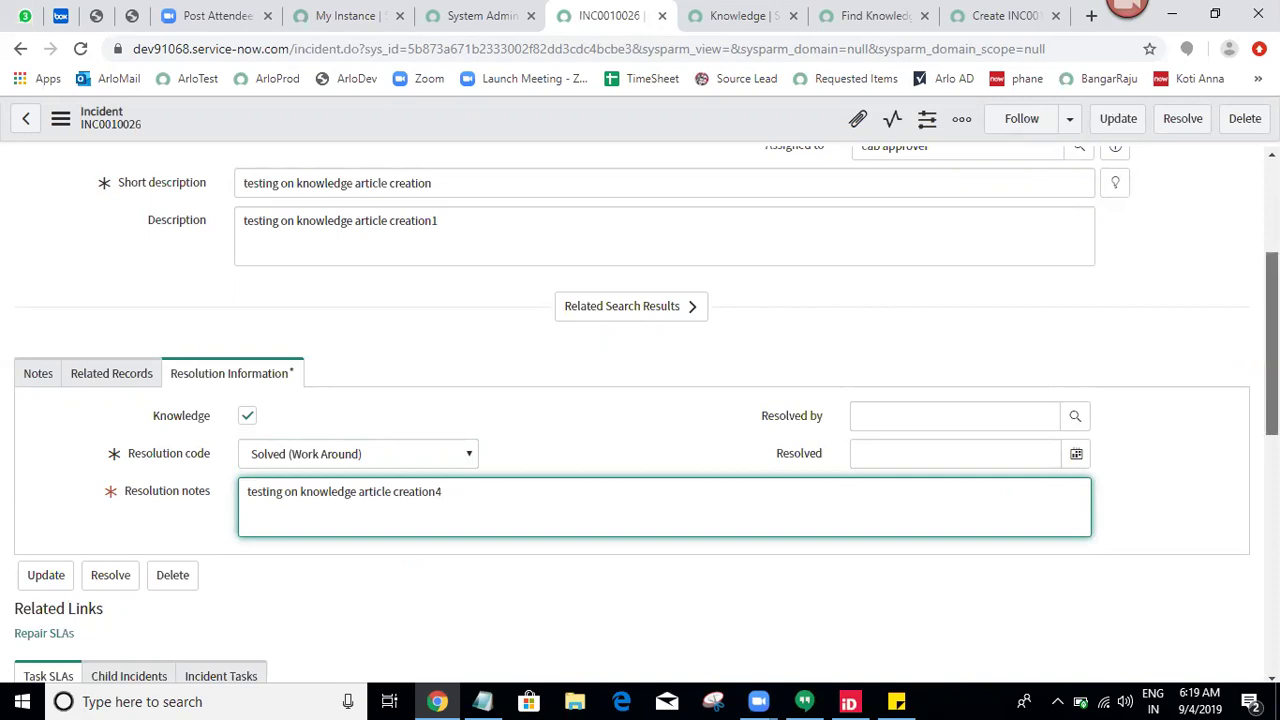
right_click(727, 105)
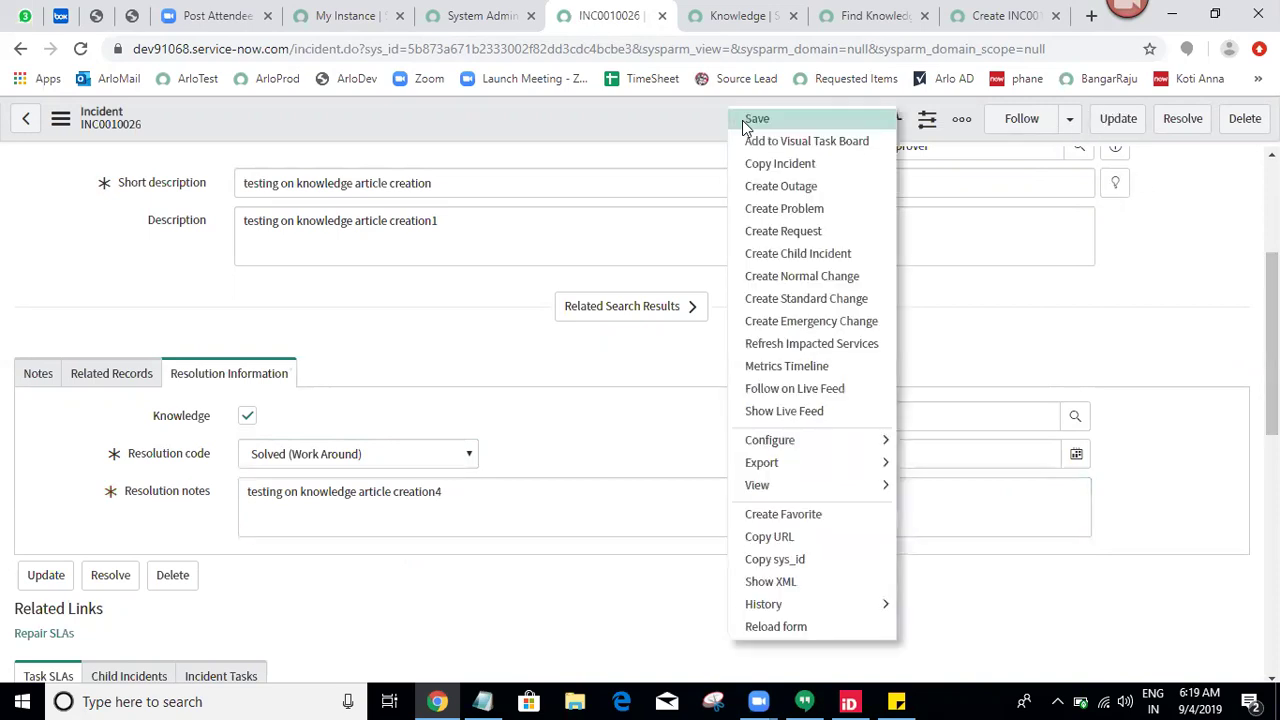
click(742, 120)
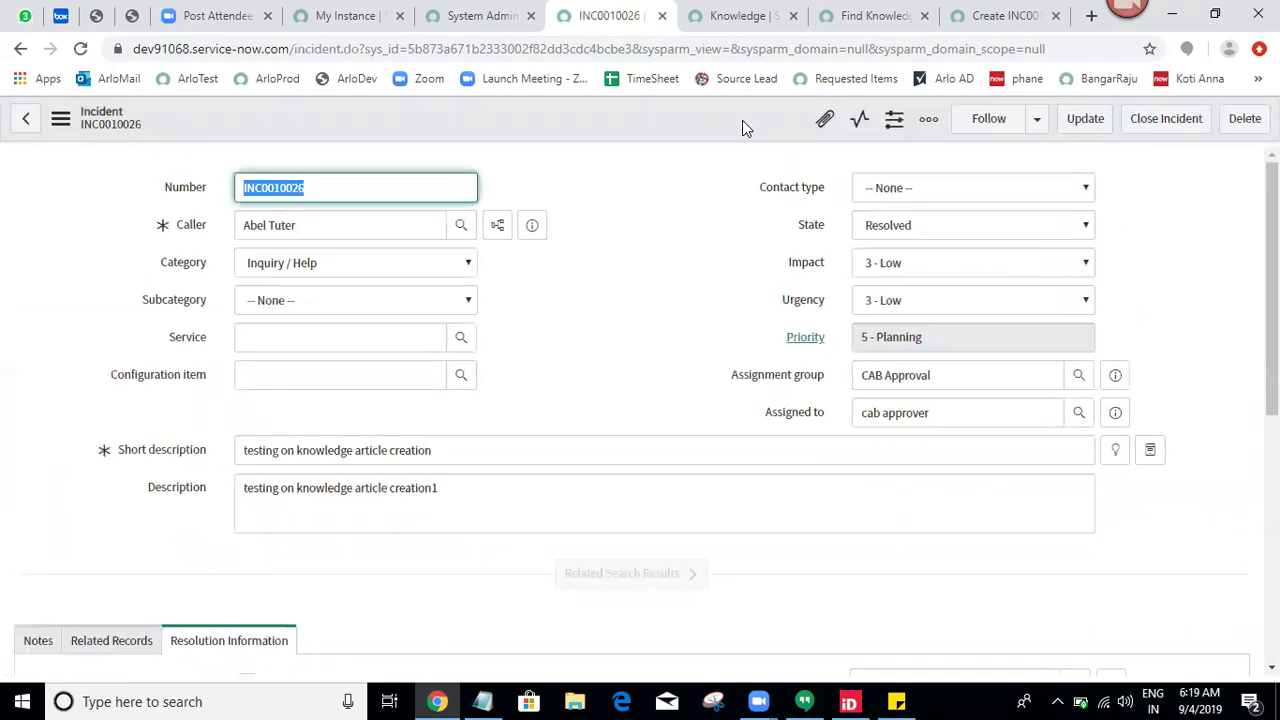
Set the resolved incident's state to Closed and save the record.
scroll(772, 210, down, 4)
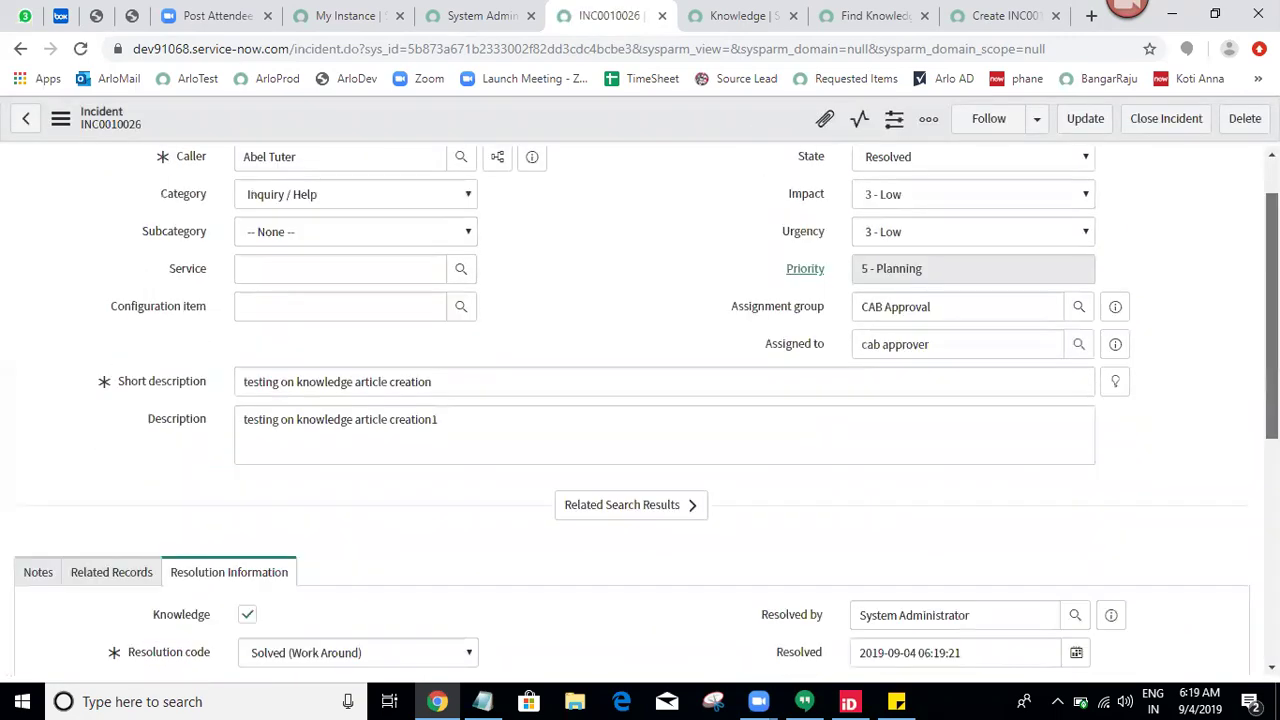
scroll(772, 210, up, 4)
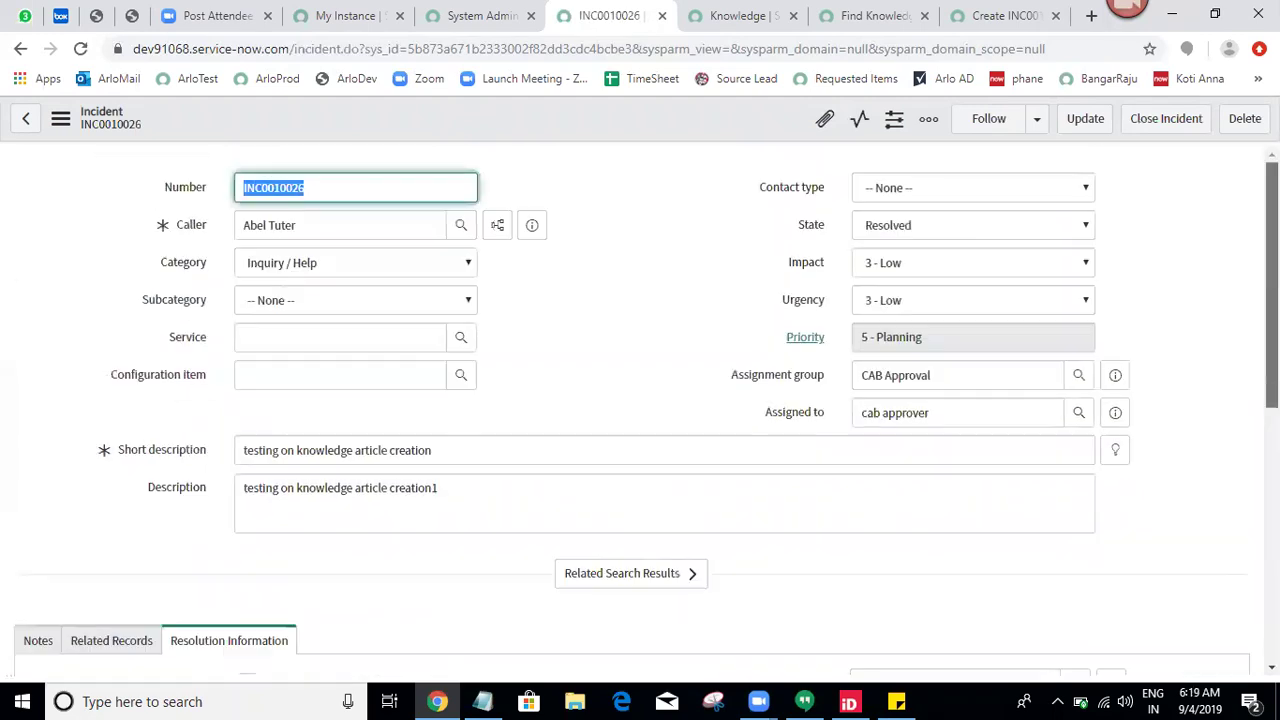
click(911, 231)
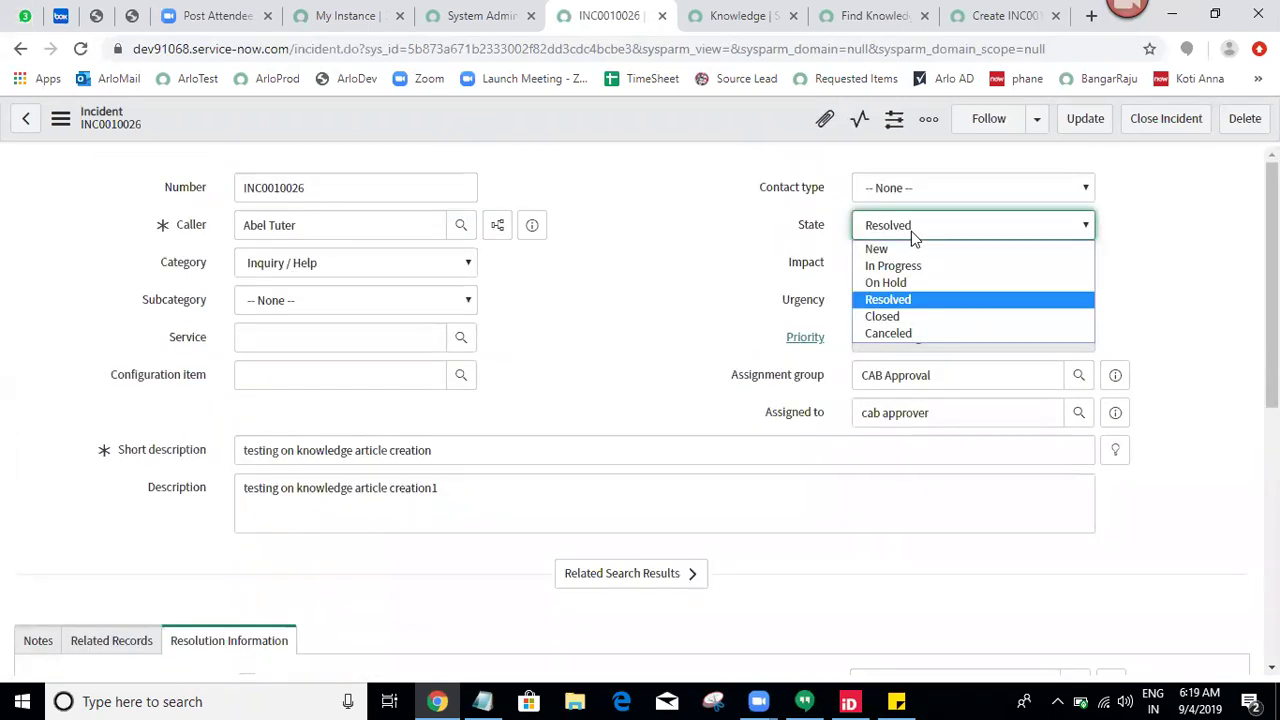
click(882, 316)
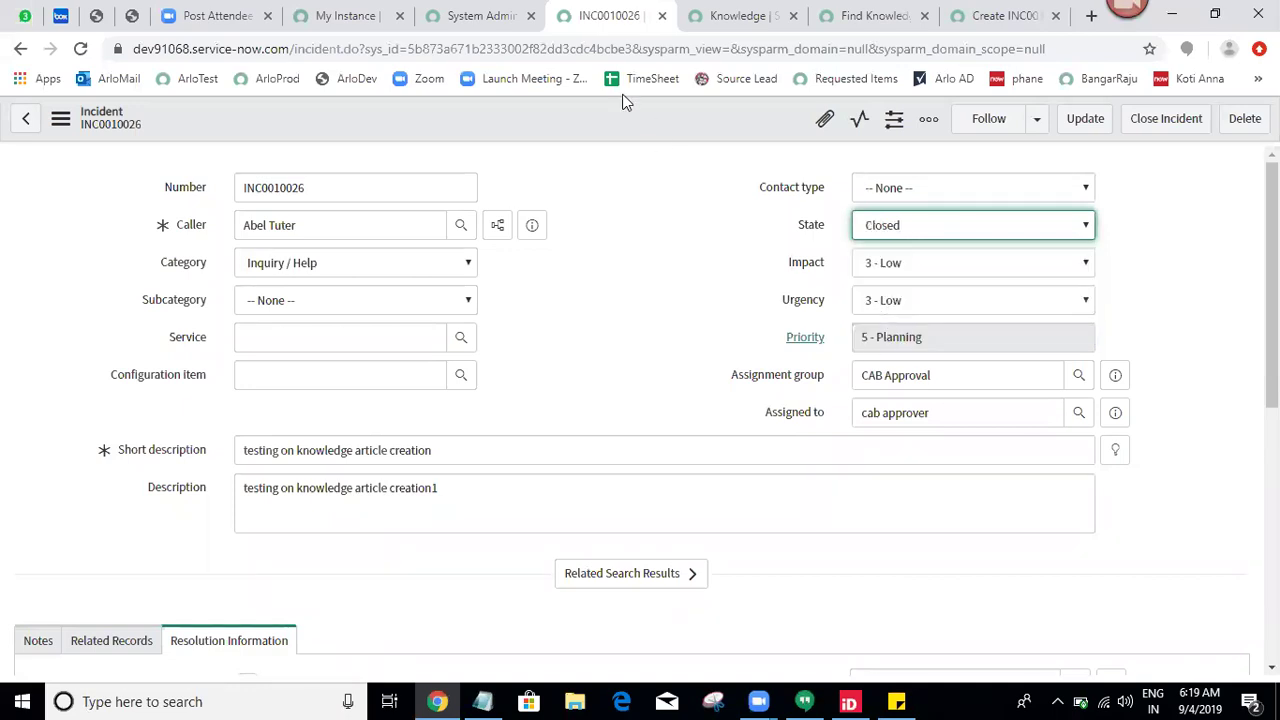
right_click(638, 124)
click(648, 135)
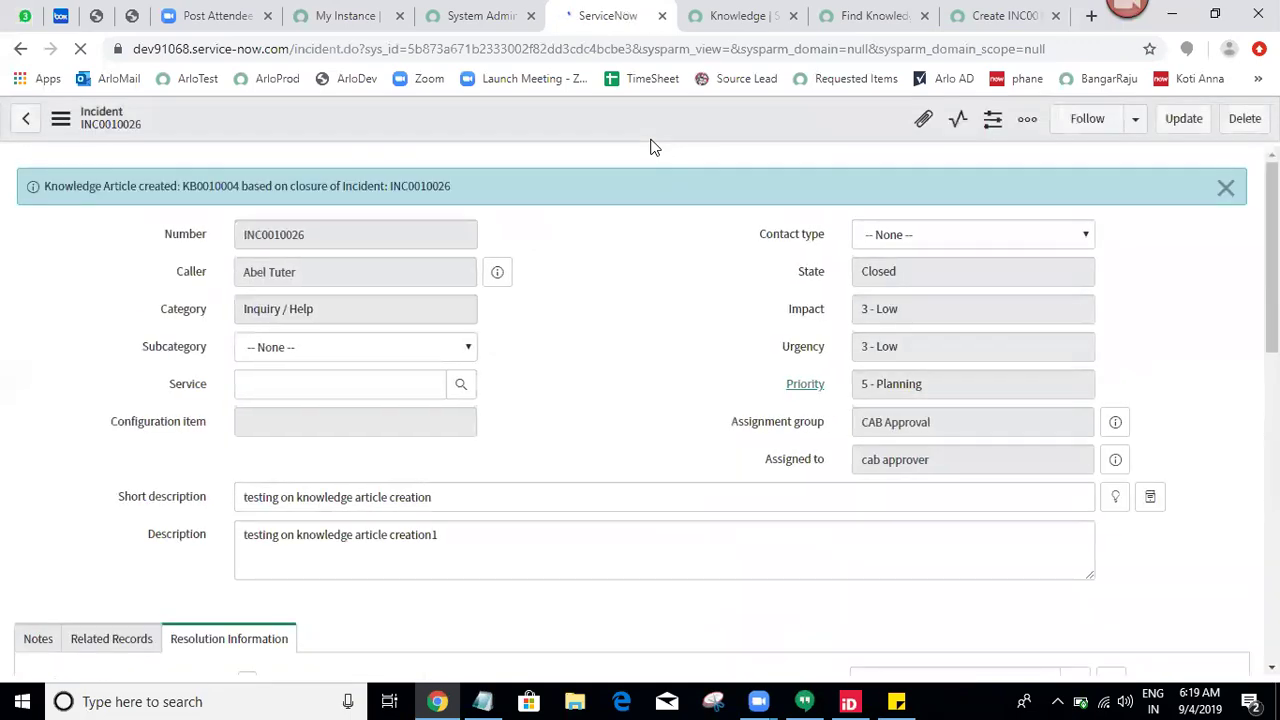
Filter the application navigator for "knowledge" and open the list of unpublished knowledge articles in a new browser tab.
double_click(200, 188)
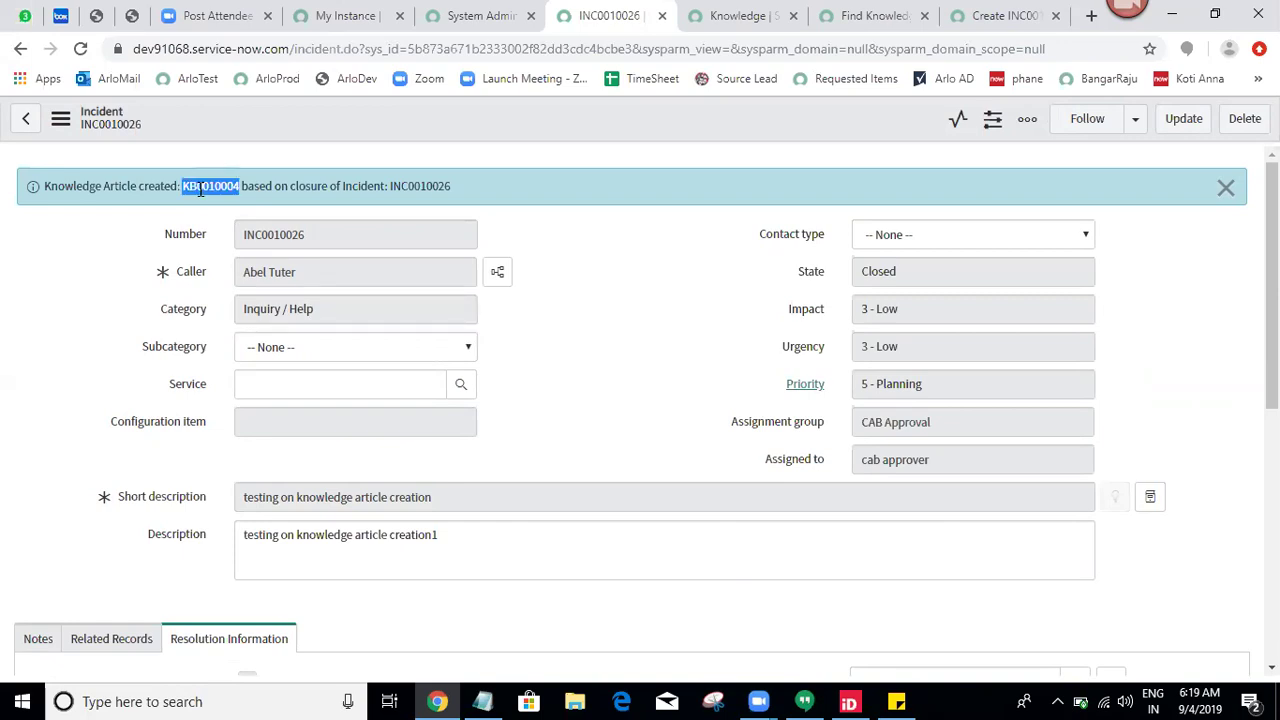
click(457, 15)
double_click(72, 168)
text(knowledge)
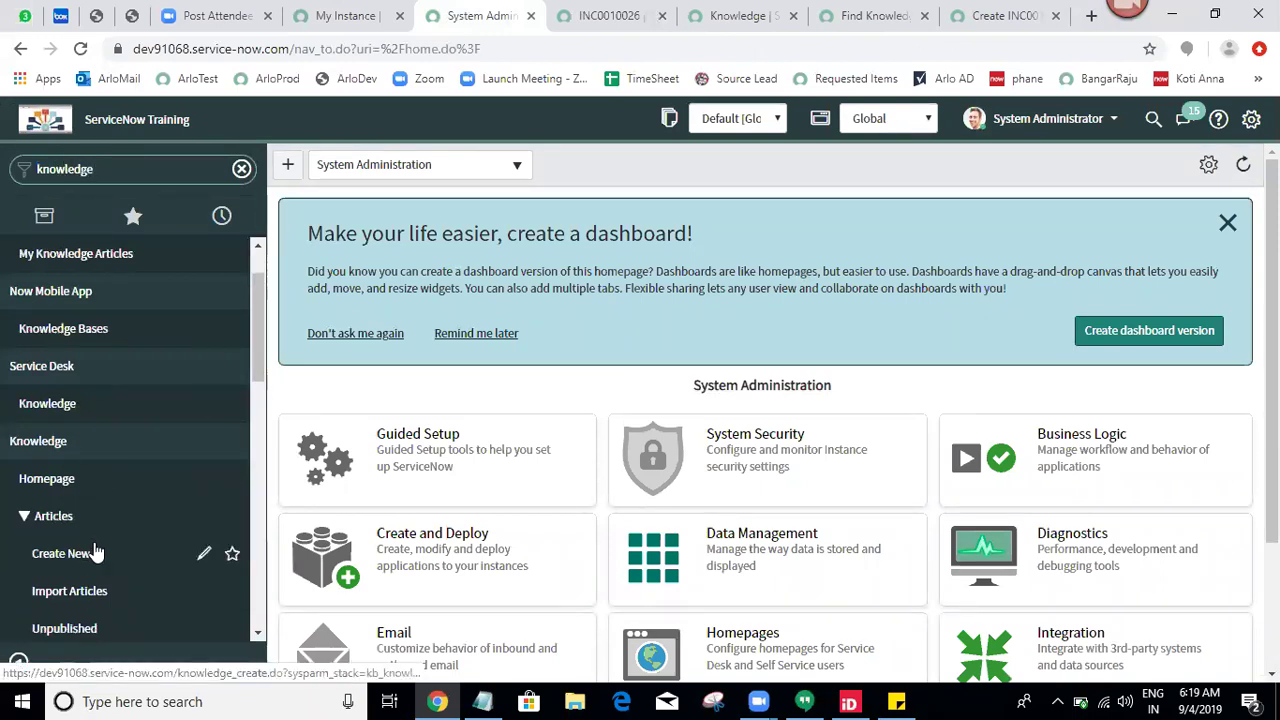
middle_click(103, 624)
click(575, 10)
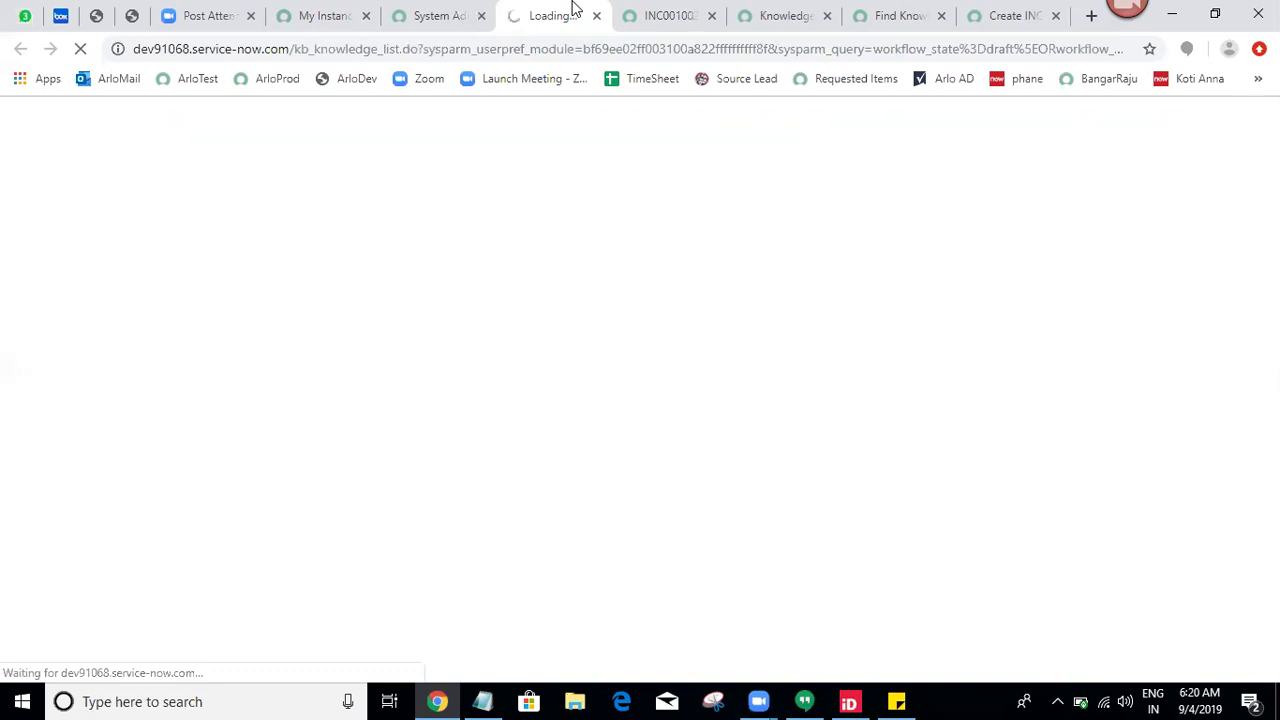
Open the list of all knowledge articles in another browser tab.
click(441, 10)
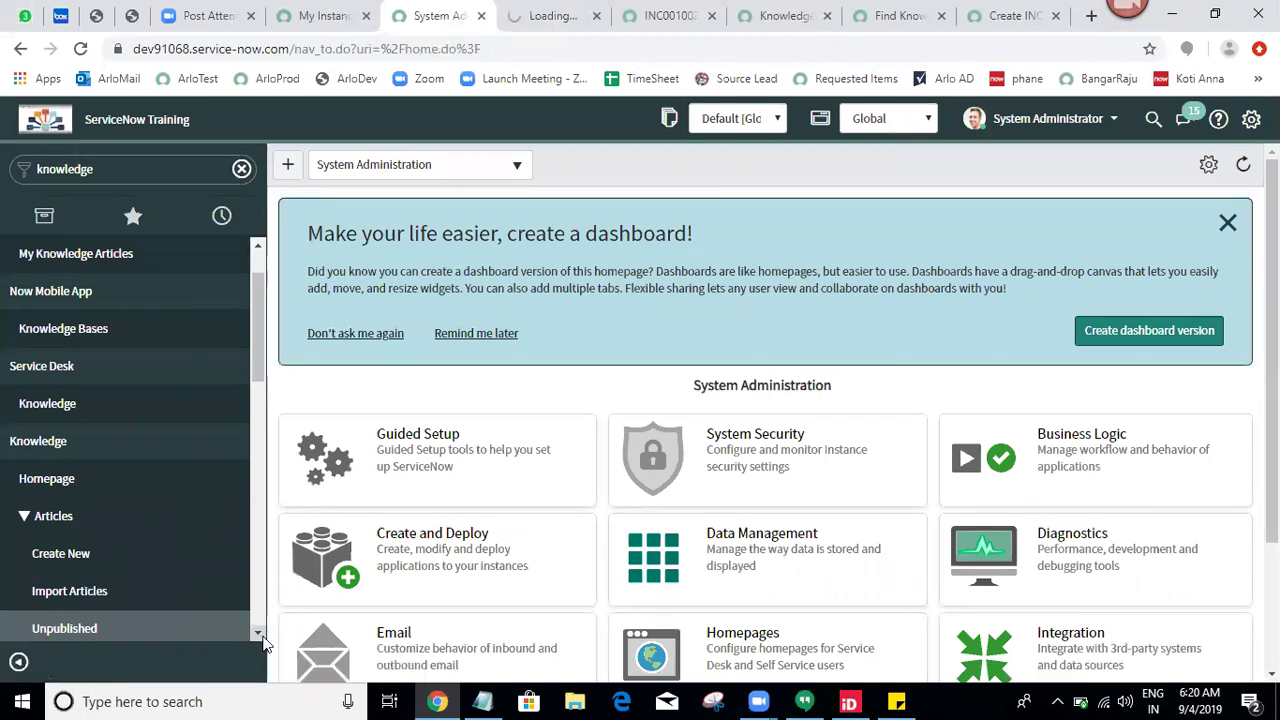
scroll(263, 643, down, 2)
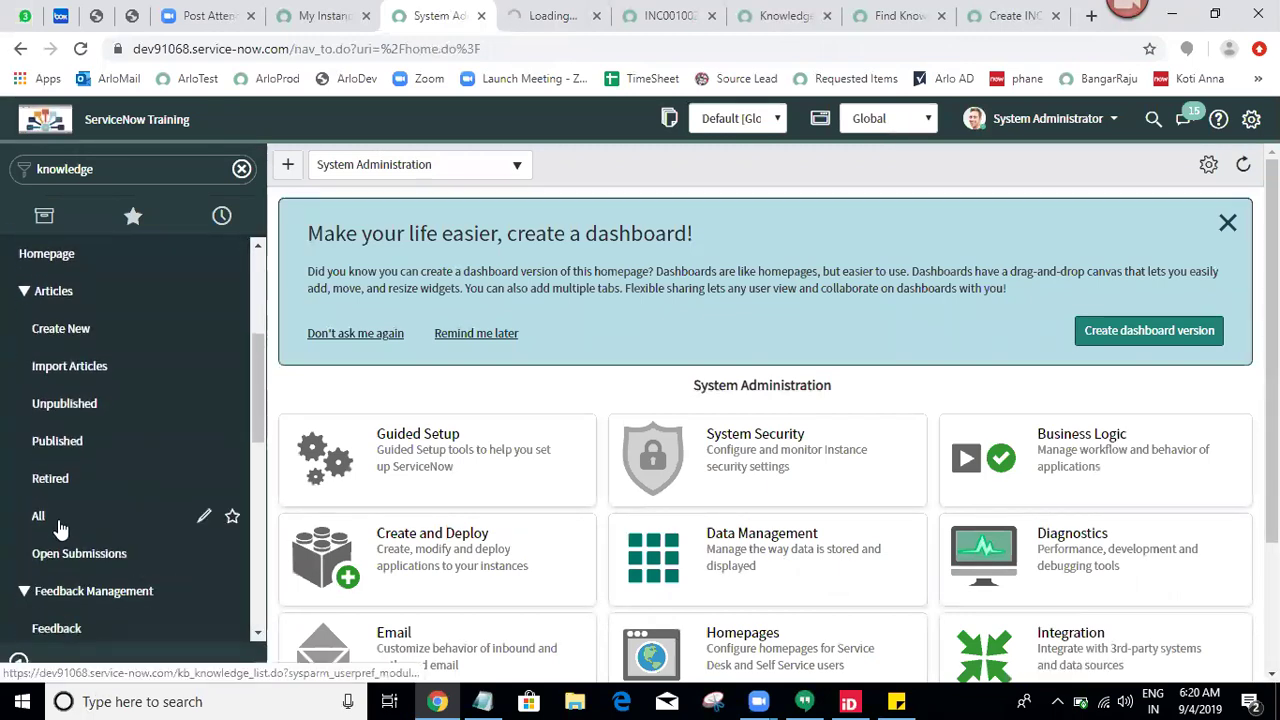
middle_click(60, 527)
click(603, 8)
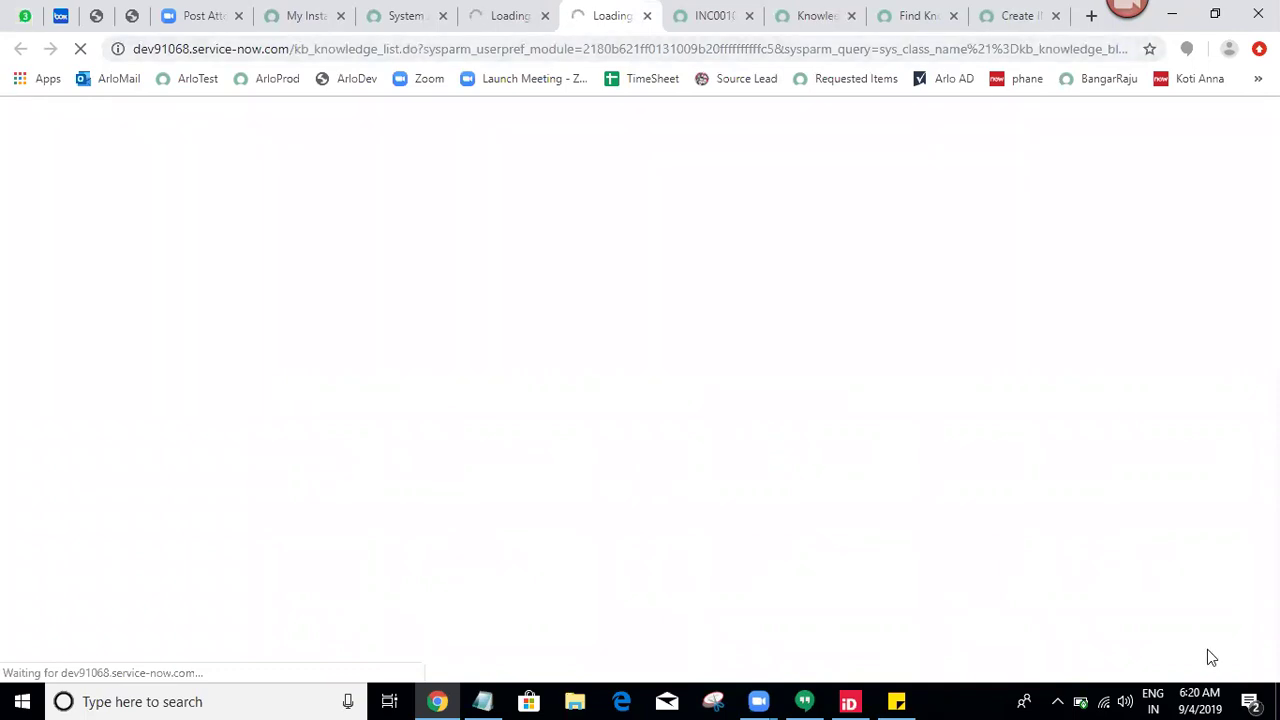
Switch to the desktop and open the "ServiceNow Administration Development ITSM" document in Word.
click(1277, 705)
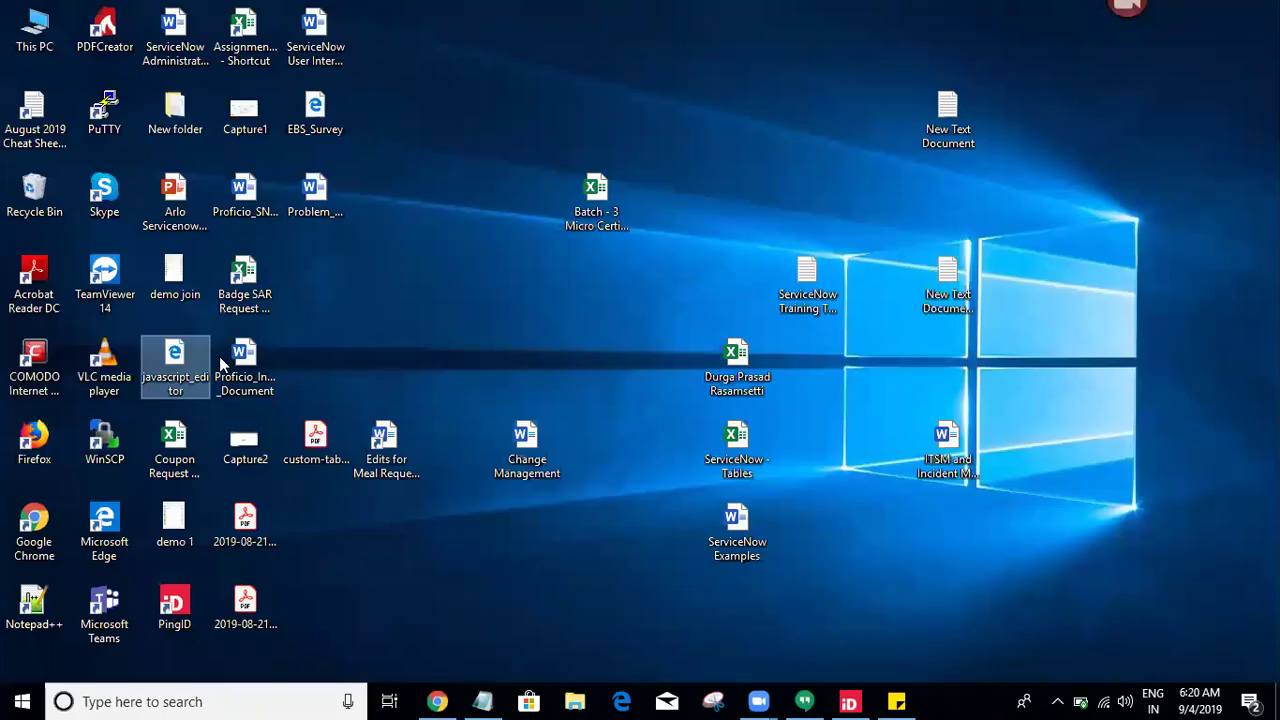
double_click(160, 55)
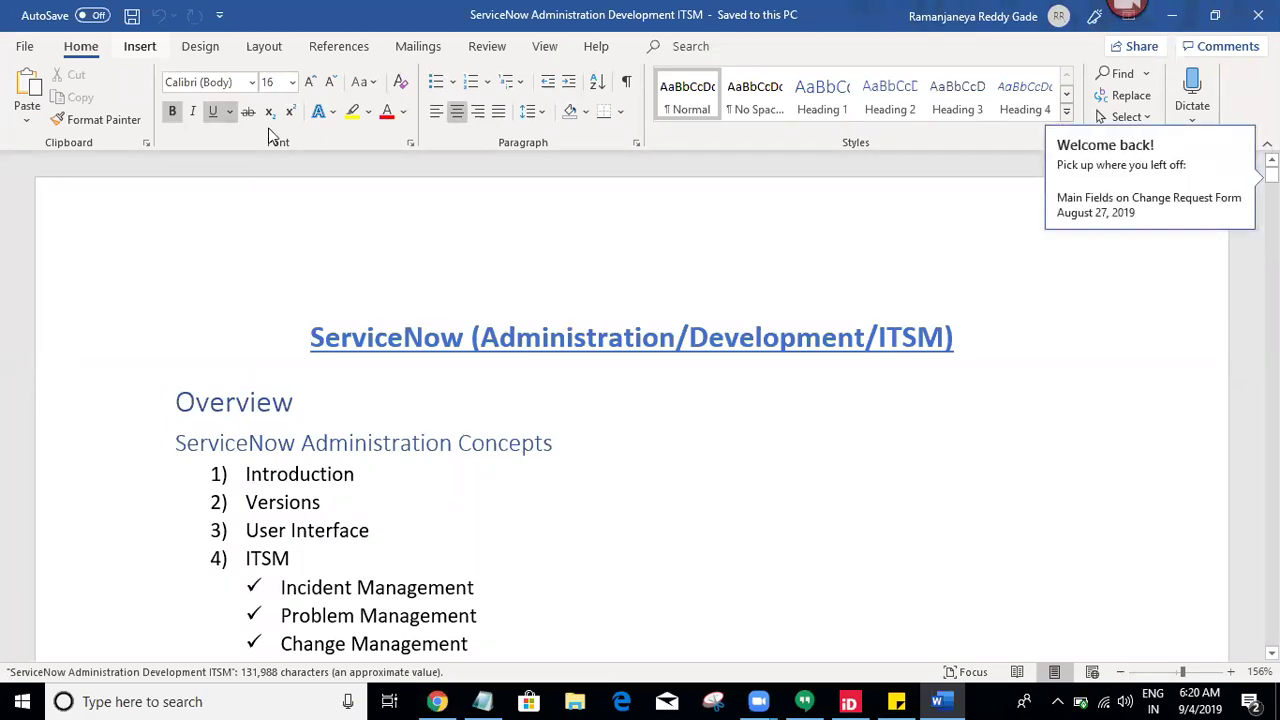
click(943, 513)
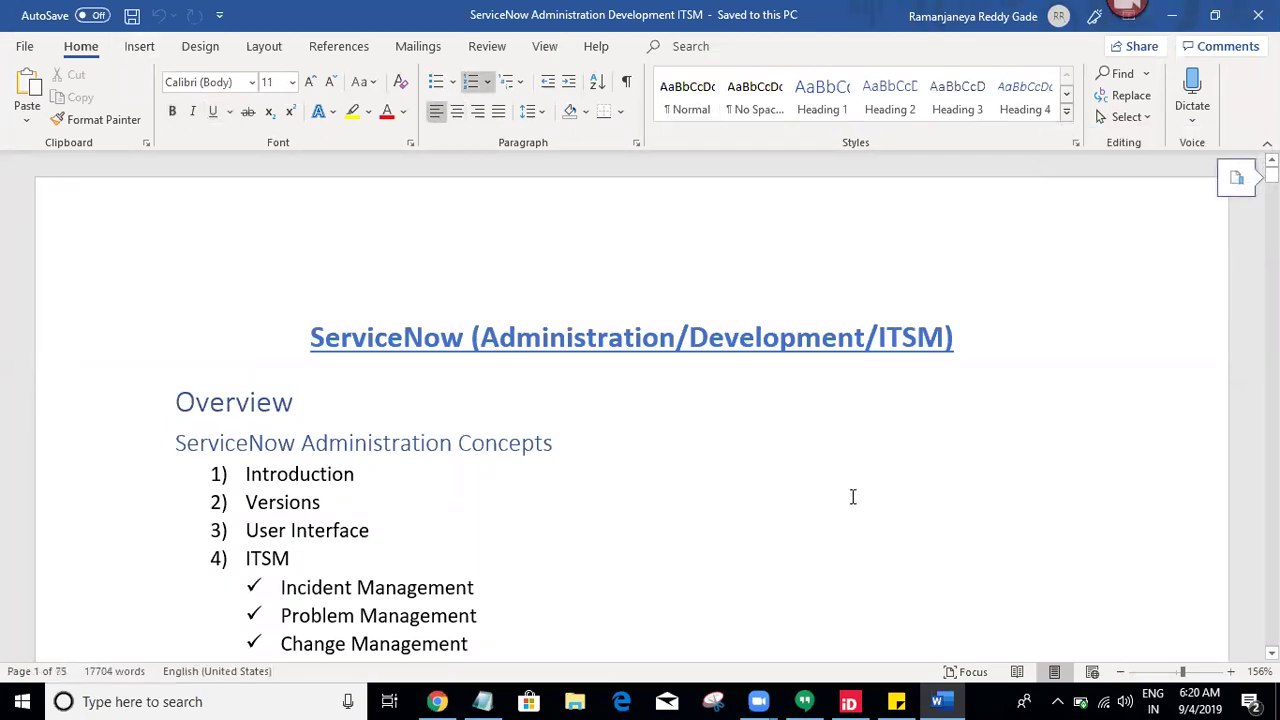
Review the ITSM topics in the document's overview, from Incident Management through Asset Management.
key(Down)
key(Down)
key(Down)
key(Down)
key(Down)
key(Down)
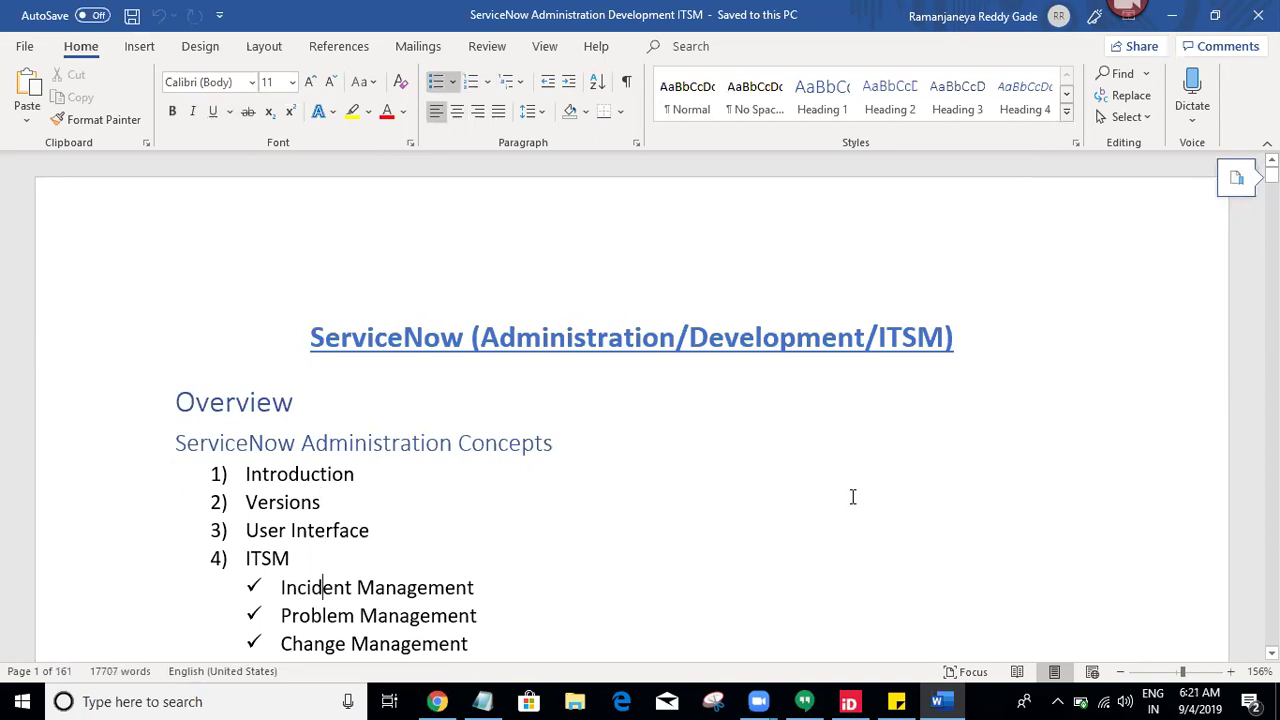
key(Down)
key(Down)
key(Down)
key(Down)
key(Down)
key(Down)
key(Down)
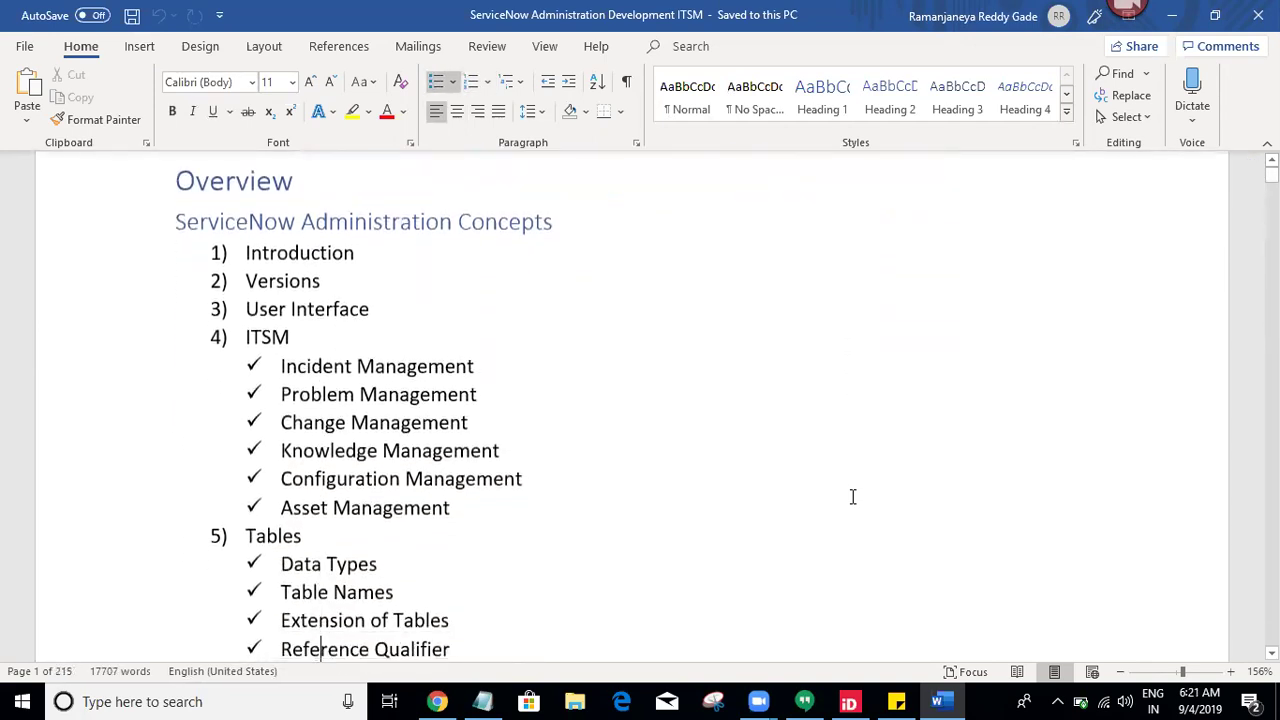
click(481, 506)
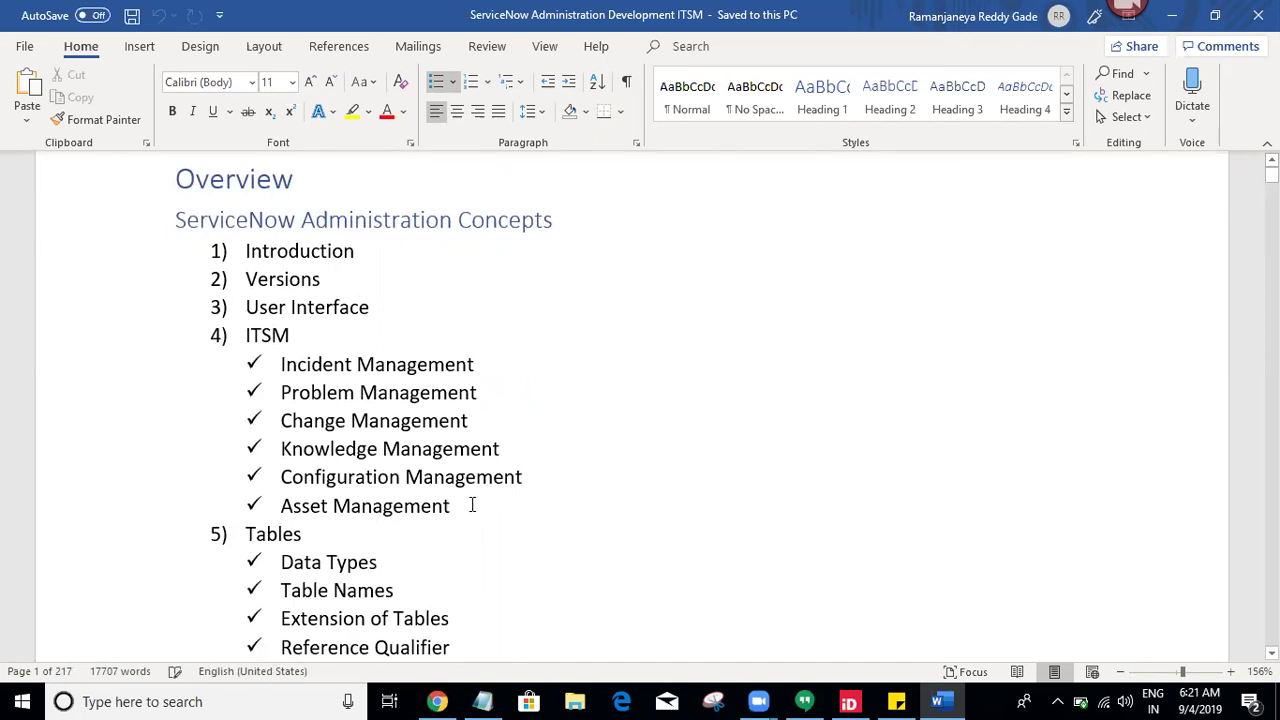
drag(417, 509, 284, 480)
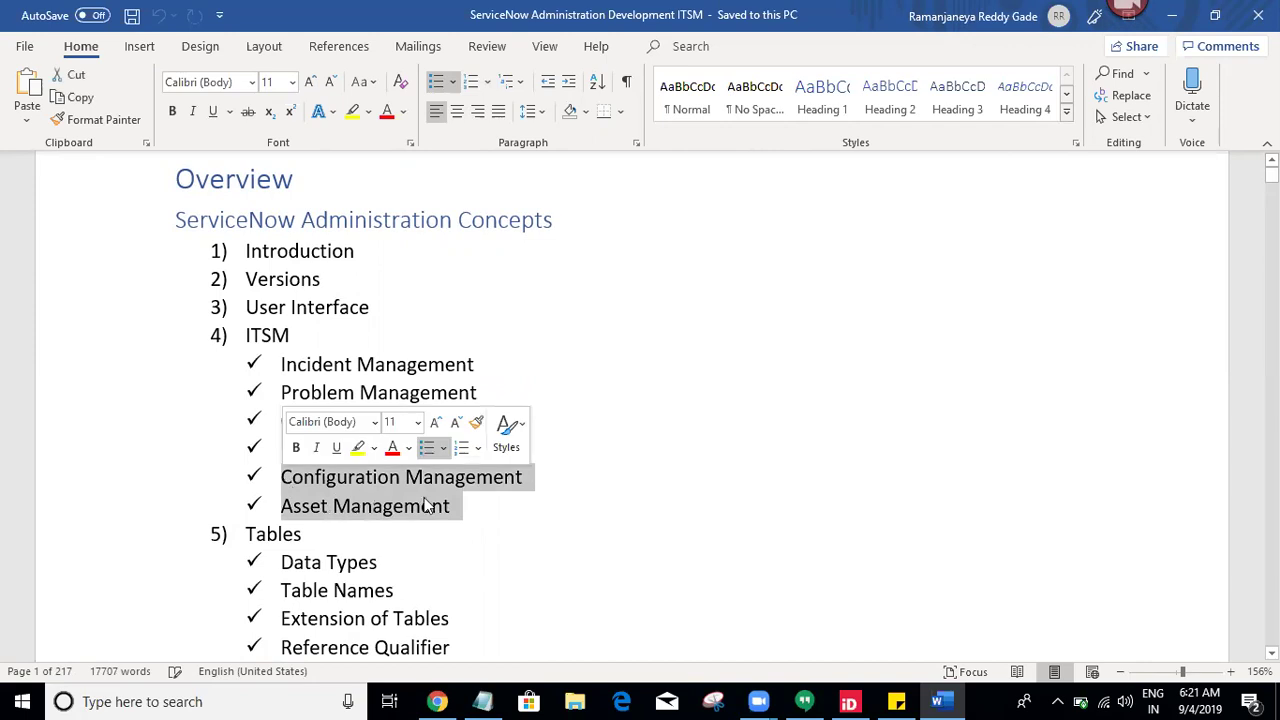
click(497, 512)
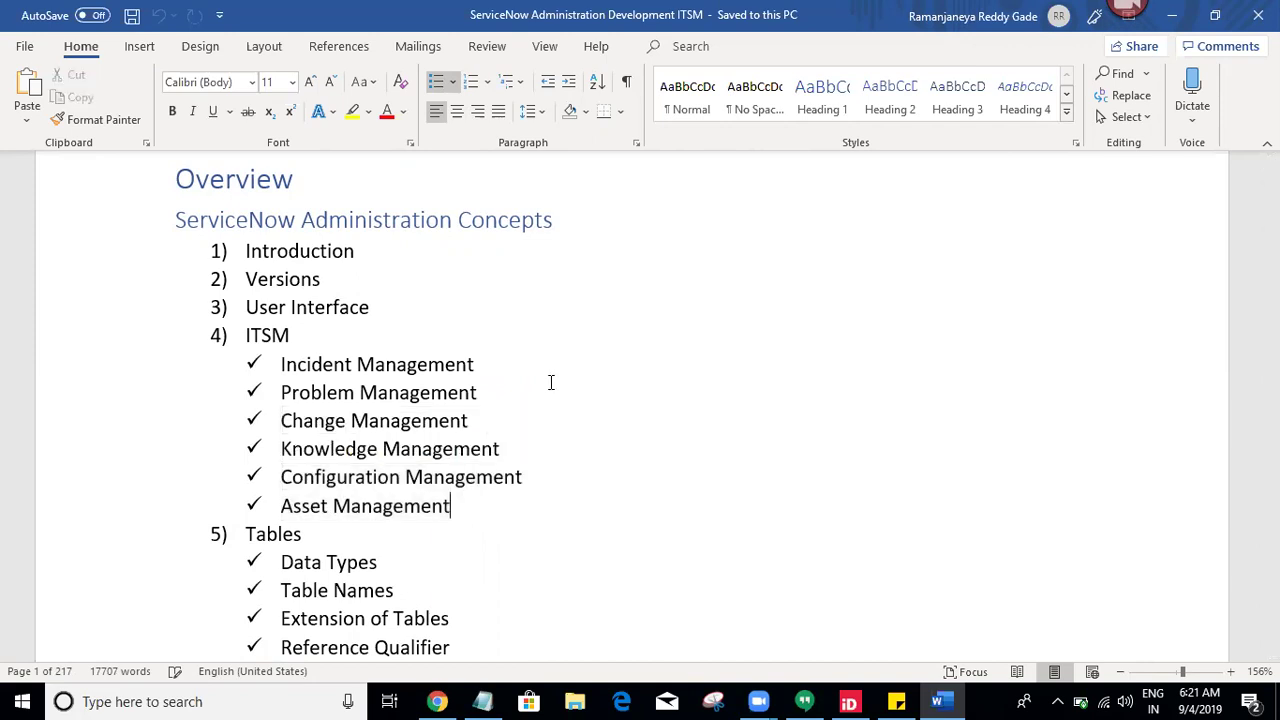
drag(486, 366, 262, 364)
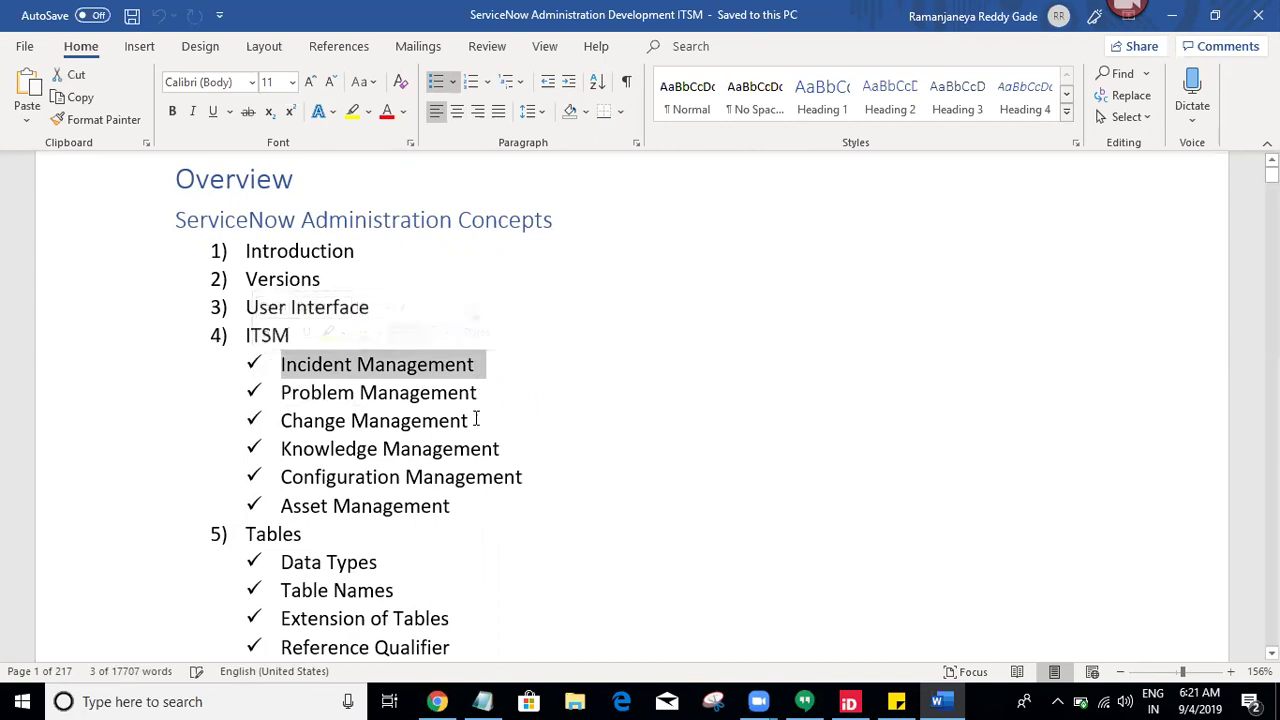
drag(477, 419, 263, 437)
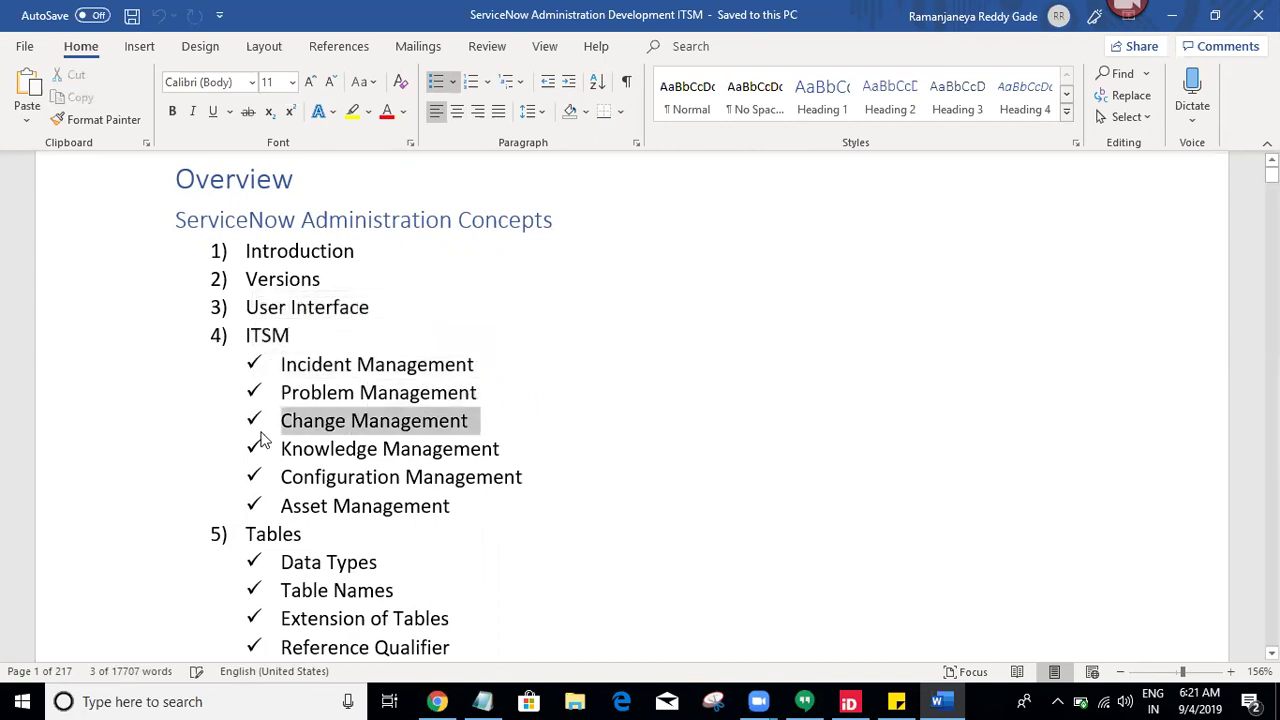
click(536, 417)
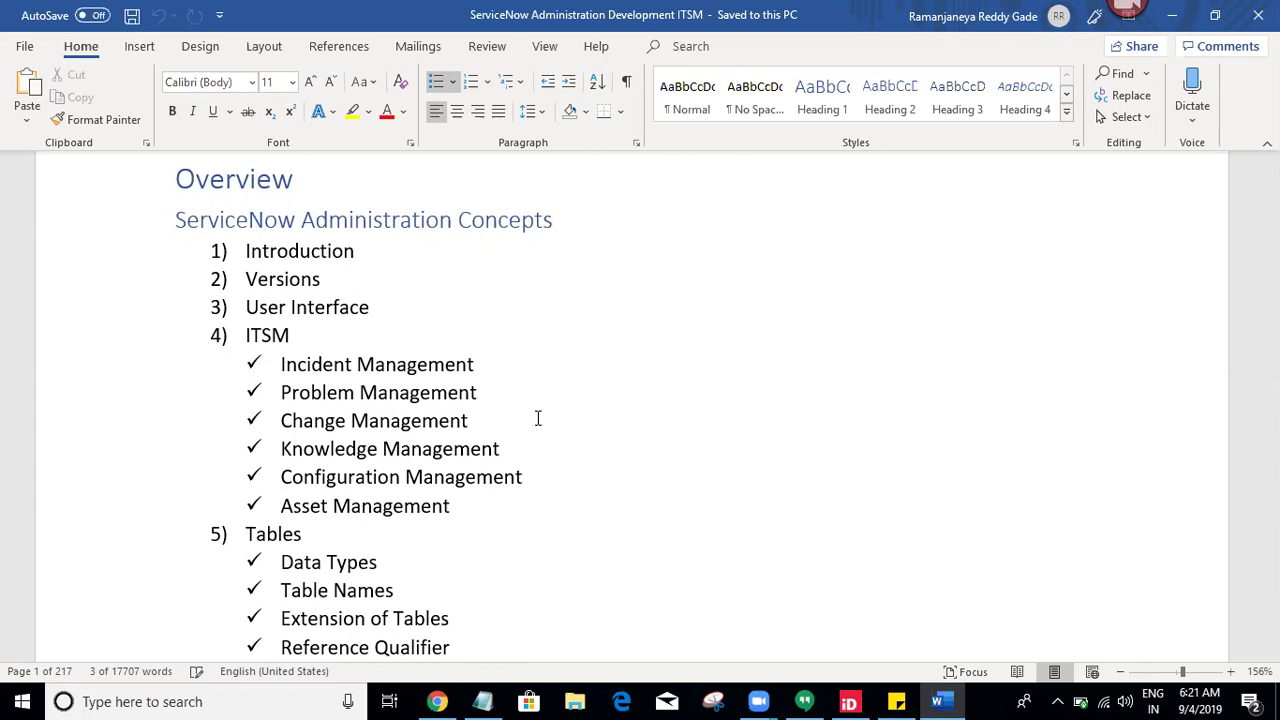
Find the Knowledge Management section in the document and examine its description and table name.
key(Down)
key(Page_Down)
key(Page_Down)
key(Page_Down)
key(Page_Down)
key(Page_Down)
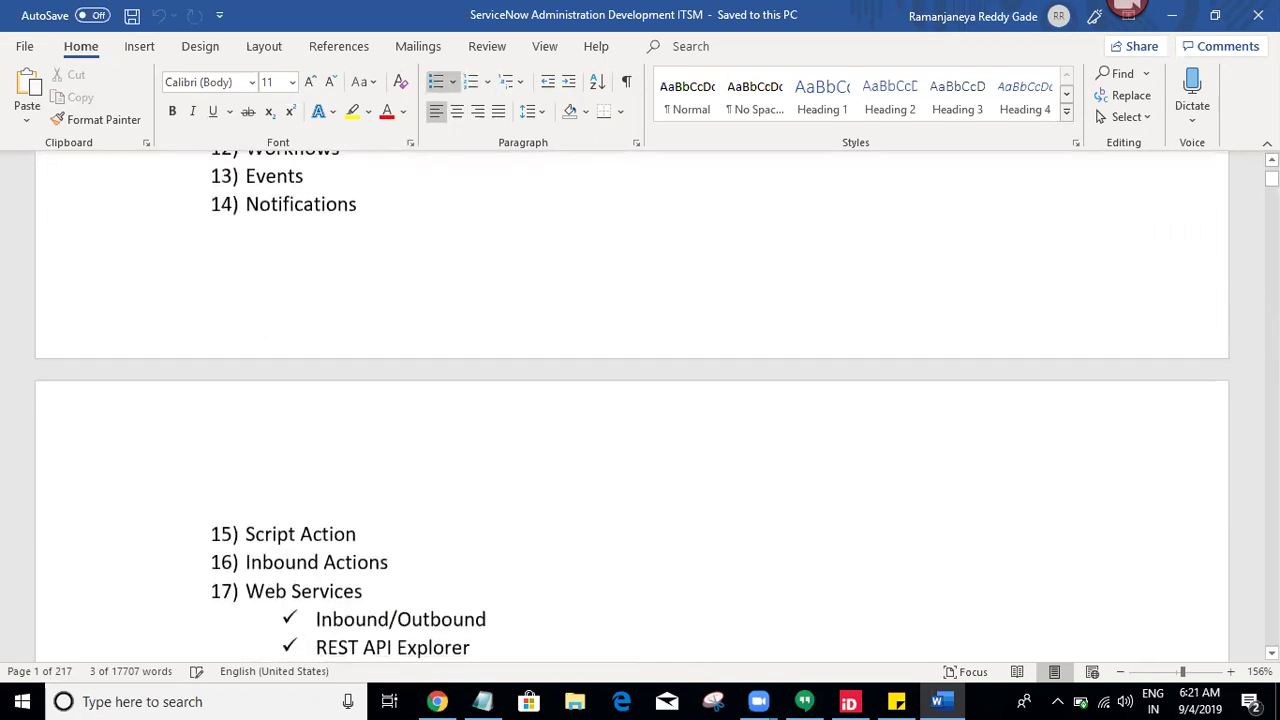
drag(1271, 178, 1271, 268)
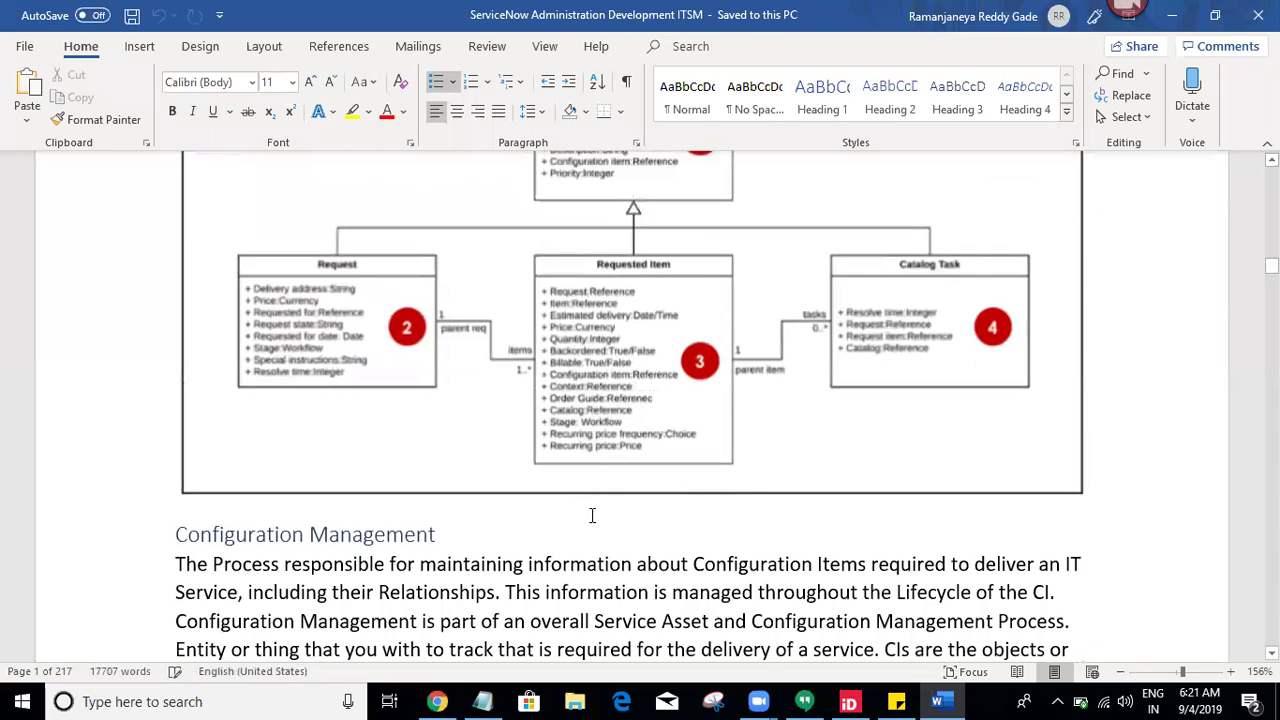
scroll(592, 515, up, 20)
scroll(590, 517, up, 15)
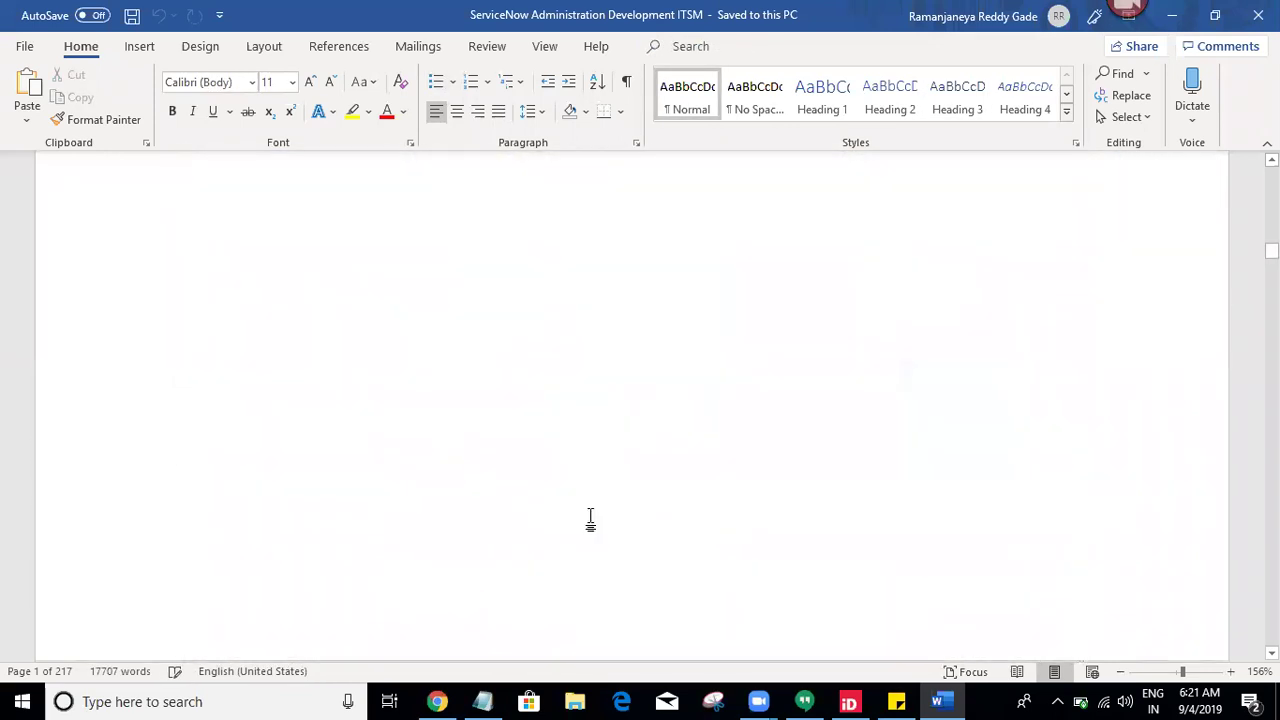
scroll(591, 516, up, 4)
key(Up)
key(Up)
key(Down)
key(Down)
key(Down)
key(Down)
key(Down)
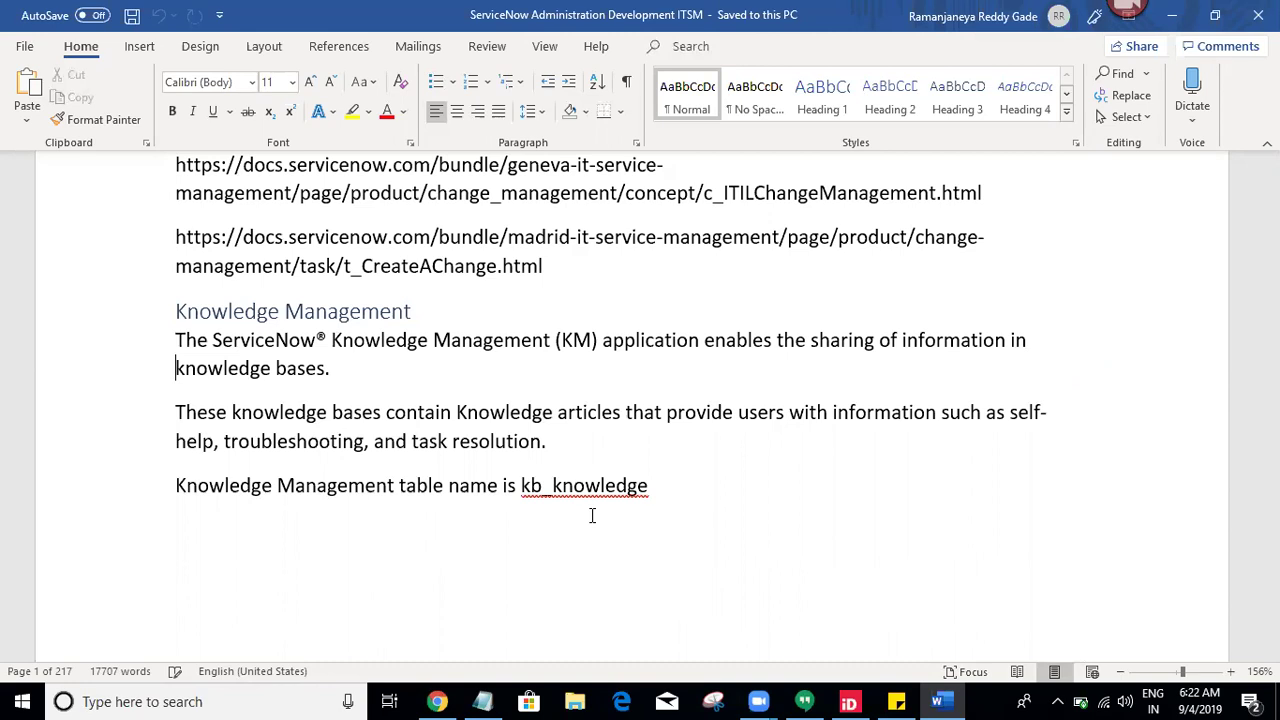
Browse the Knowledge Management slides in the document, including the ways to create knowledge and the personas.
key(Down)
key(Down)
key(Down)
key(Down)
key(Down)
key(Down)
key(Down)
key(Down)
key(Up)
key(Up)
key(Up)
key(Up)
key(Up)
key(Up)
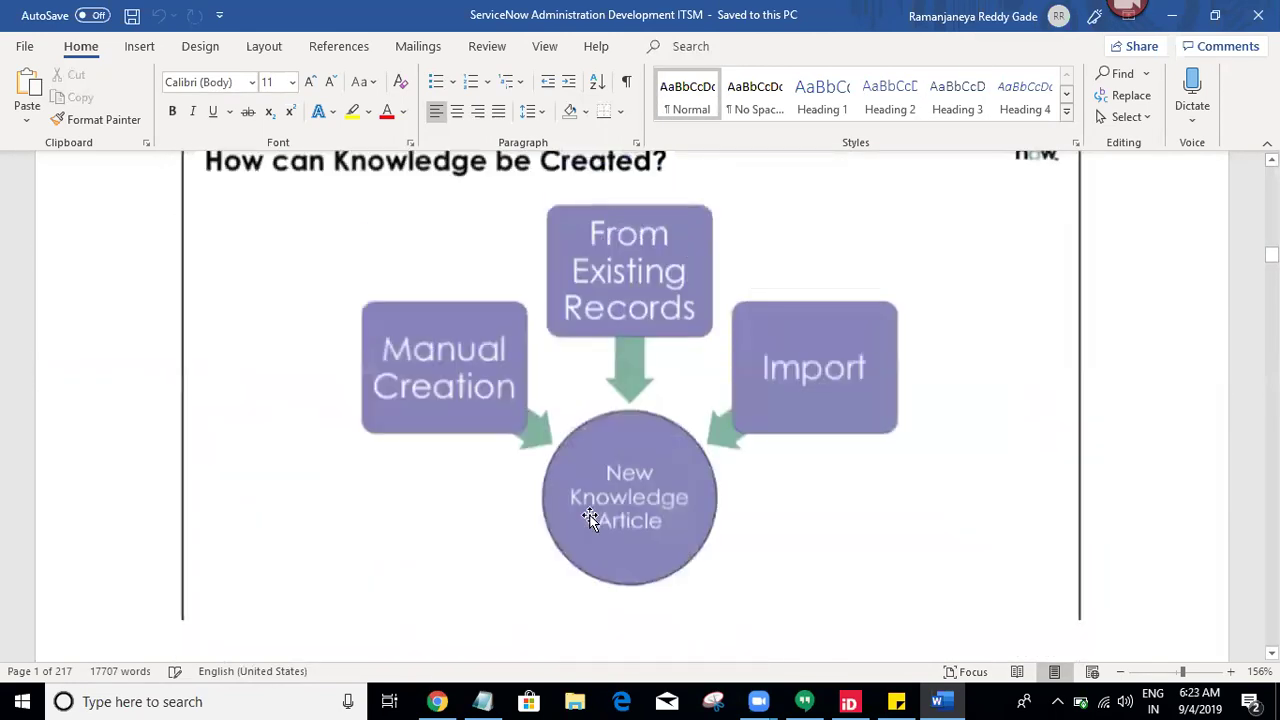
key(Up)
key(Up)
key(Up)
key(Up)
key(Down)
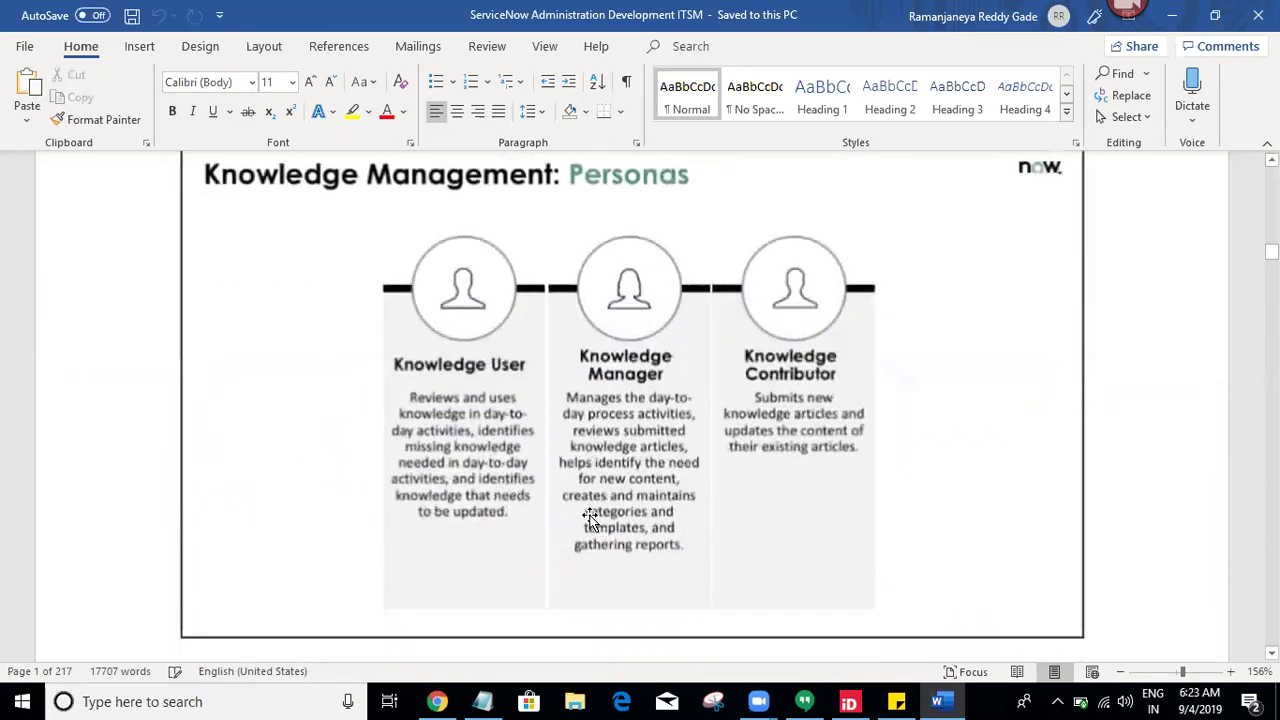
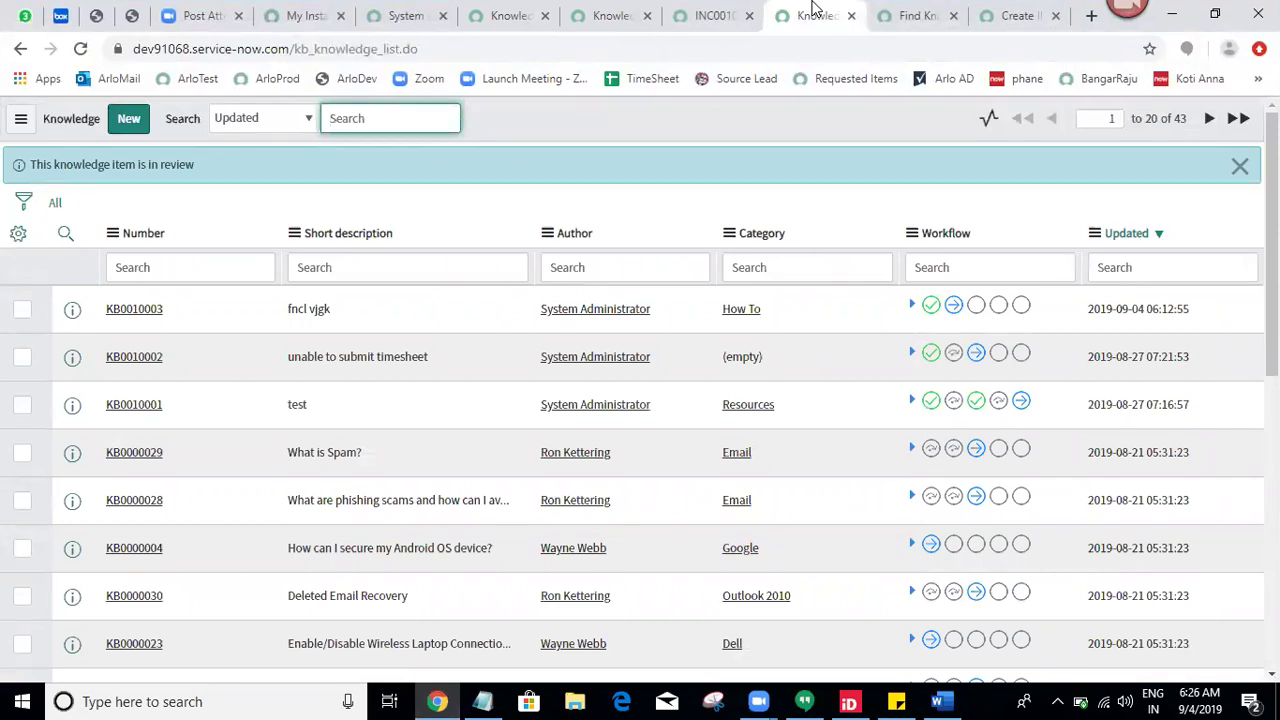
Open article KB0010003 in a new browser tab and compare its workflow state with the Knowledge Lifecycle Overview in Word.
ctrl+click(143, 312)
click(870, 9)
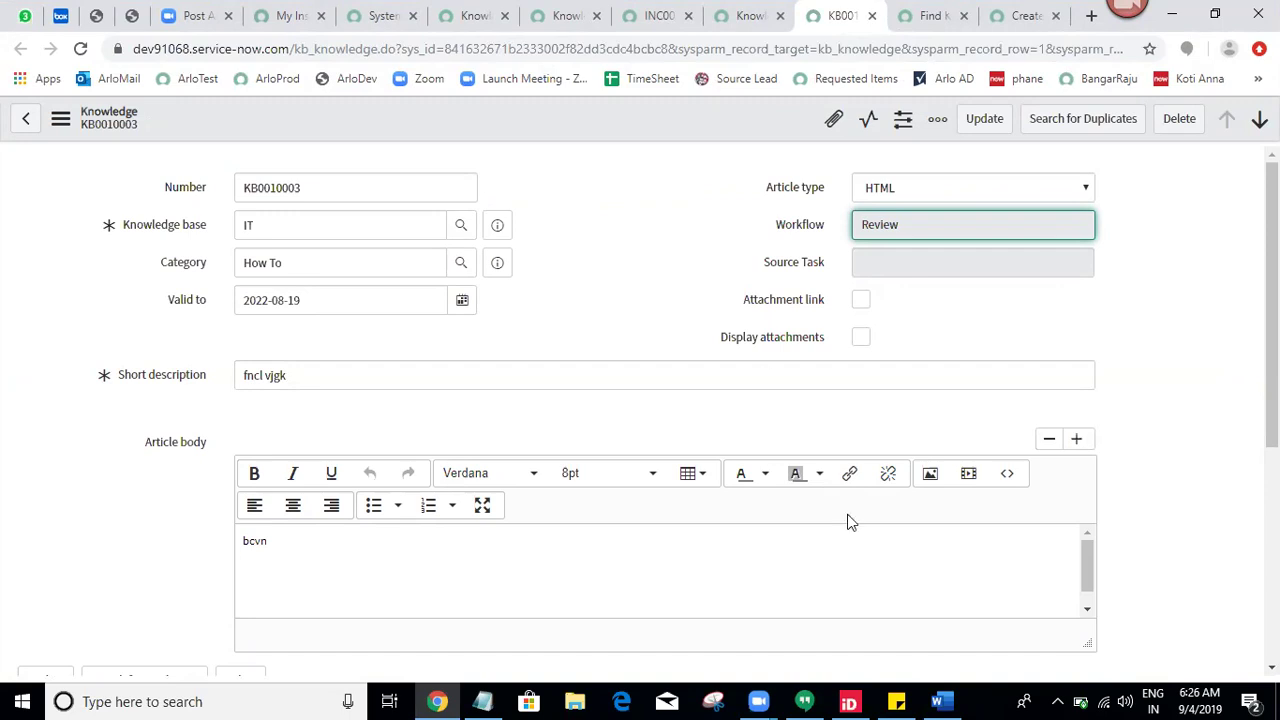
click(937, 701)
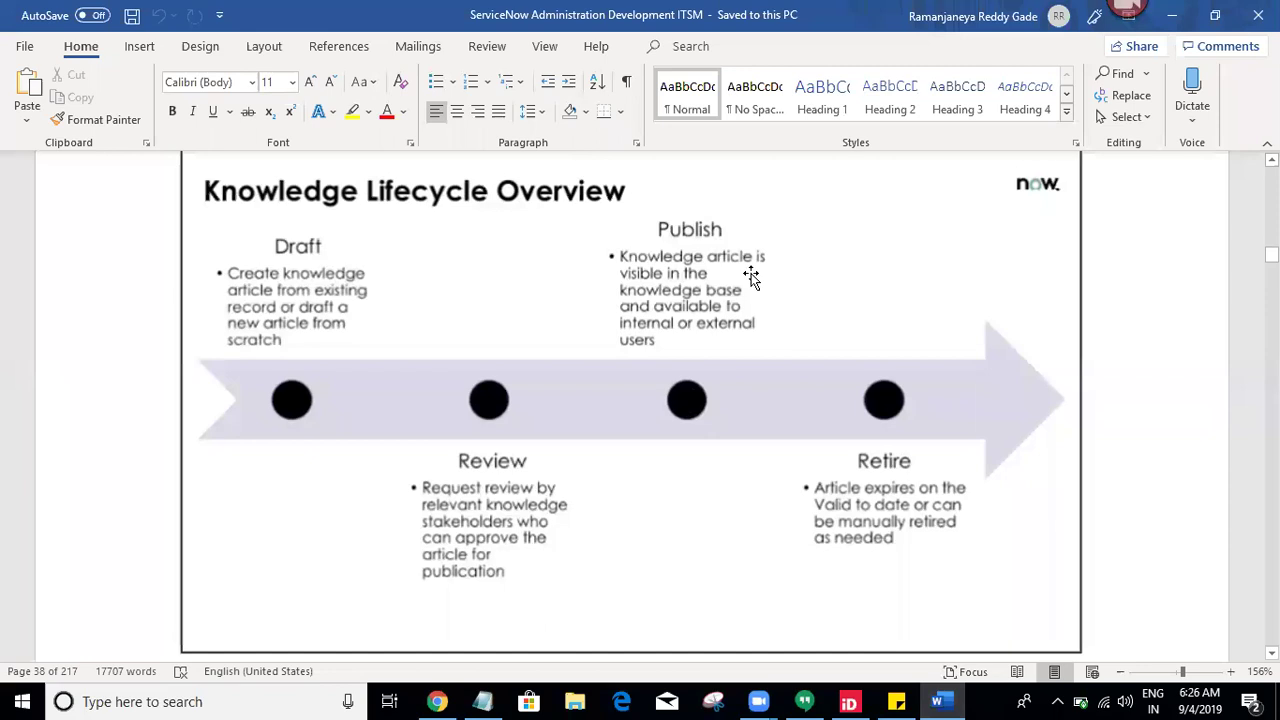
click(436, 701)
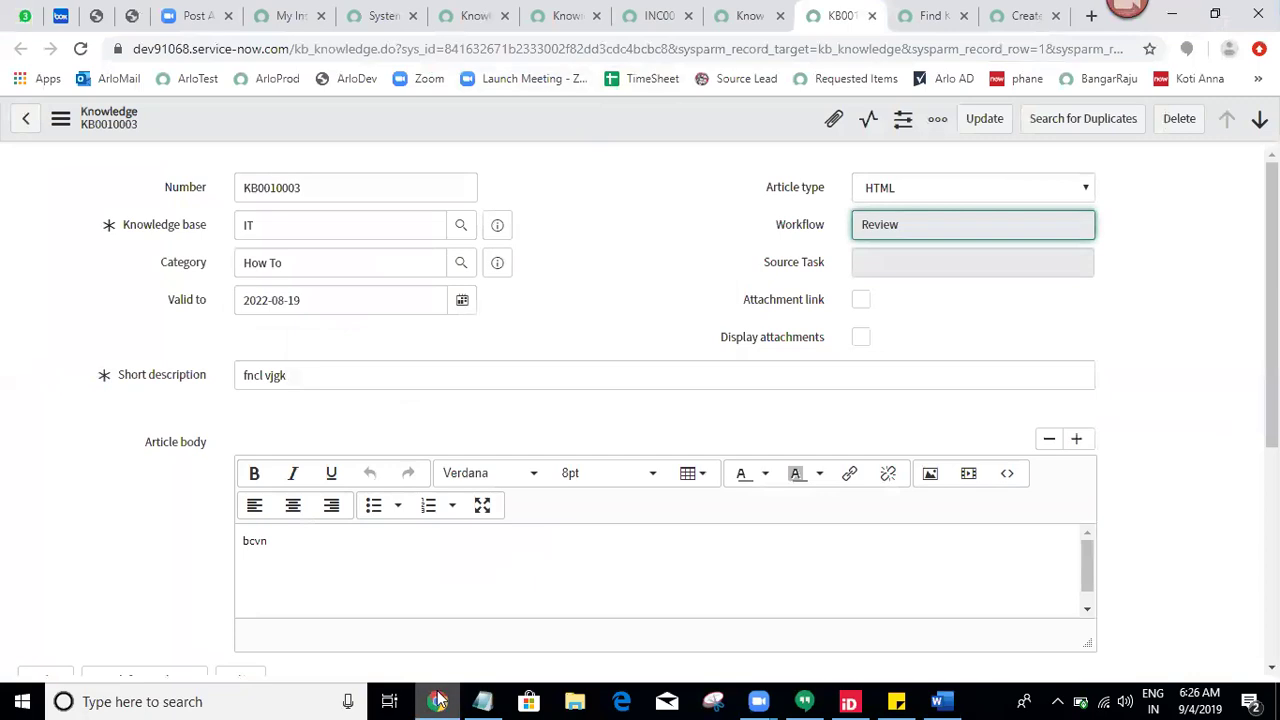
mouse_move(438, 697)
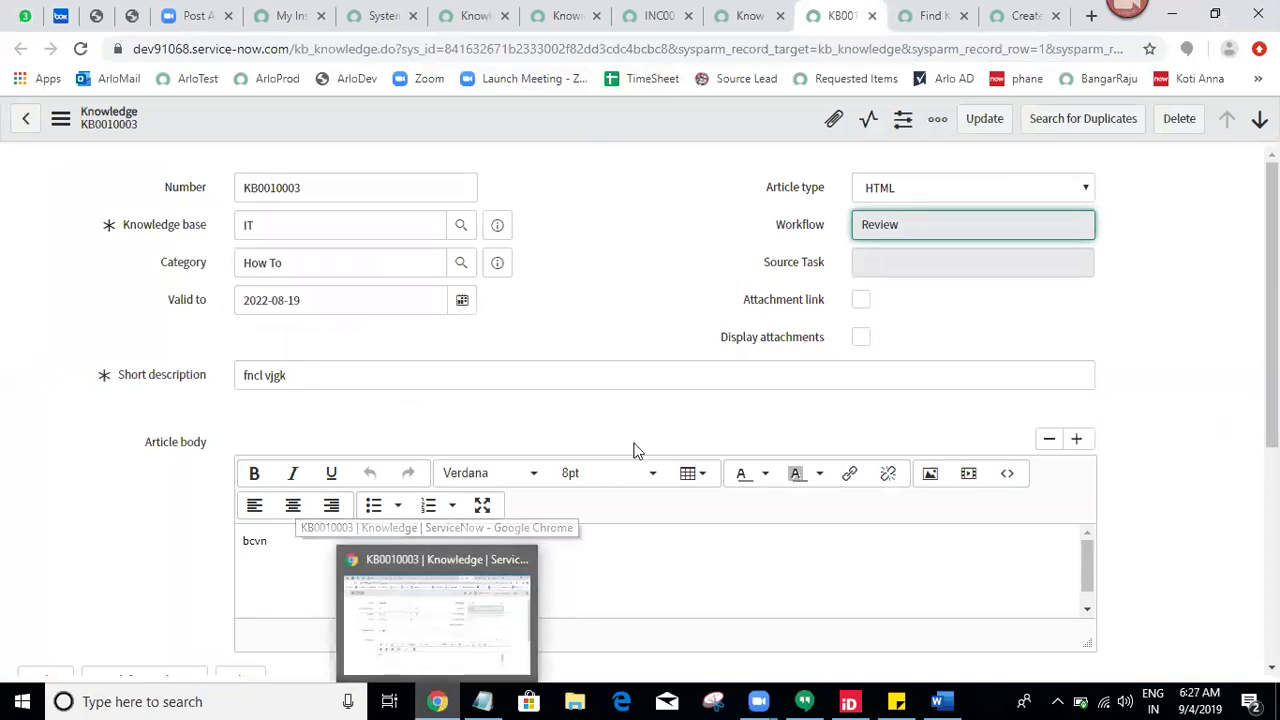
Open a blank knowledge article form by changing the sys_id in the article's URL to -1.
click(496, 48)
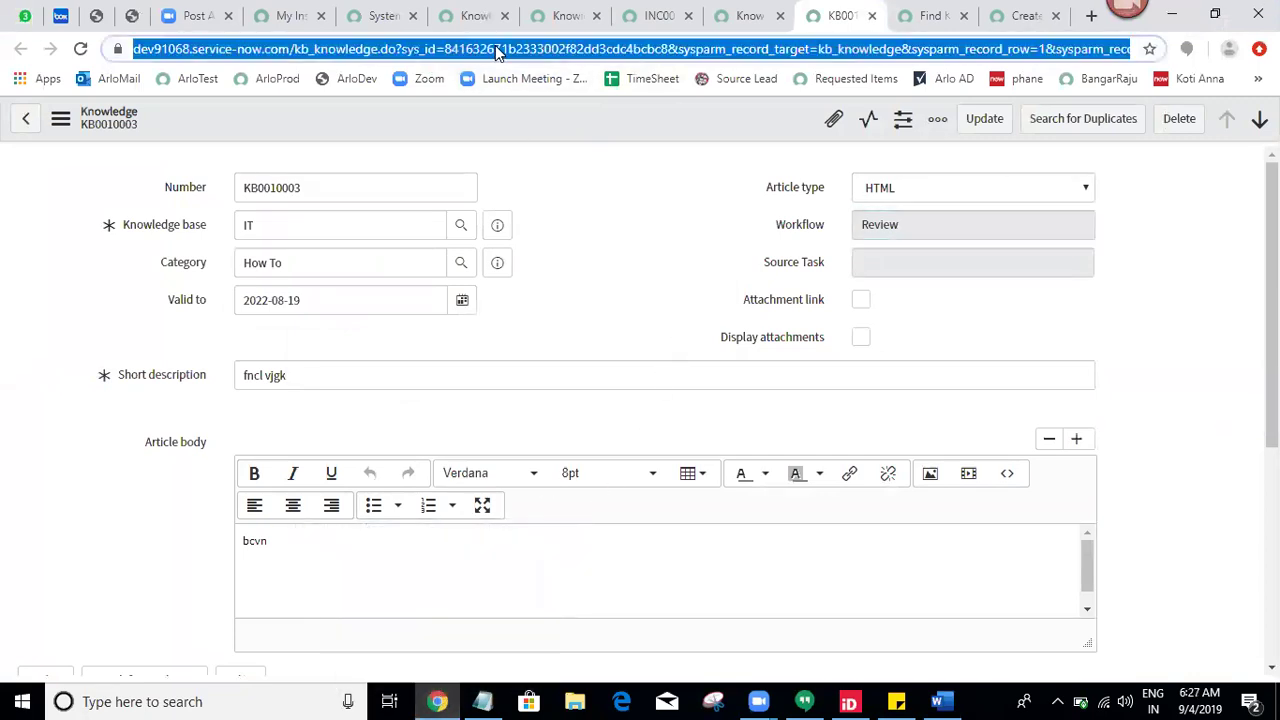
double_click(496, 48)
text(-1)
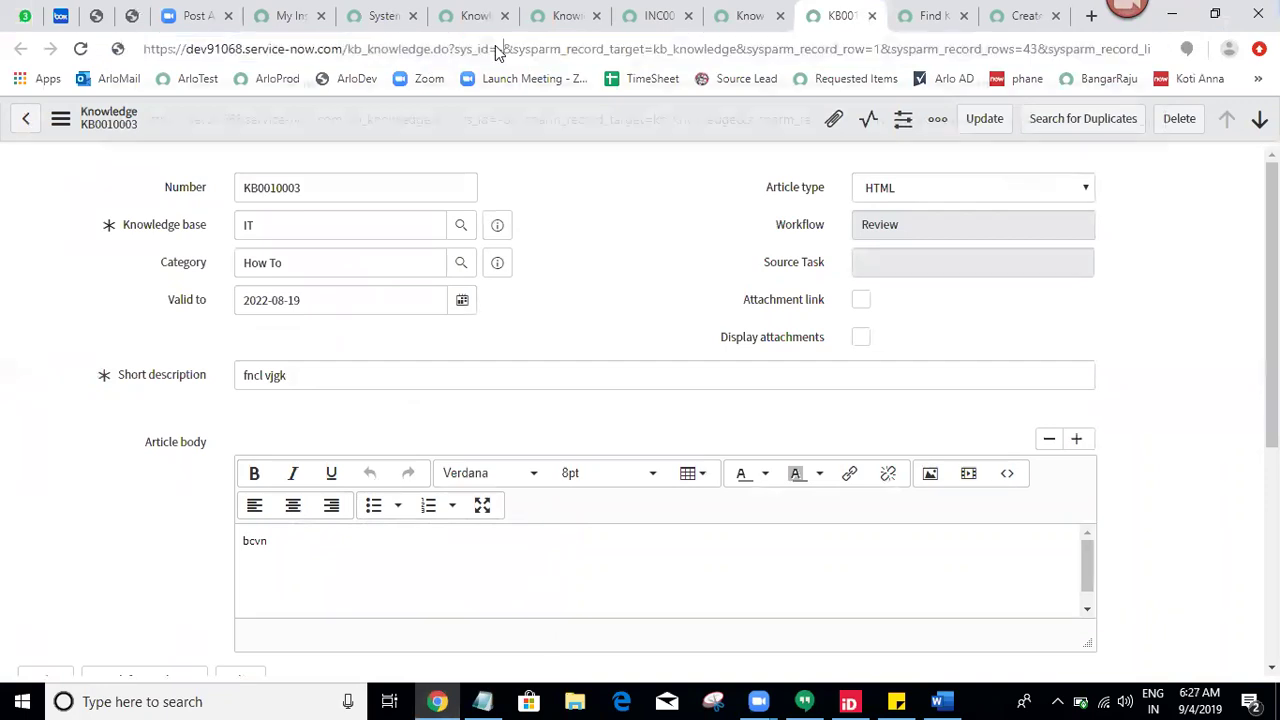
key(Return)
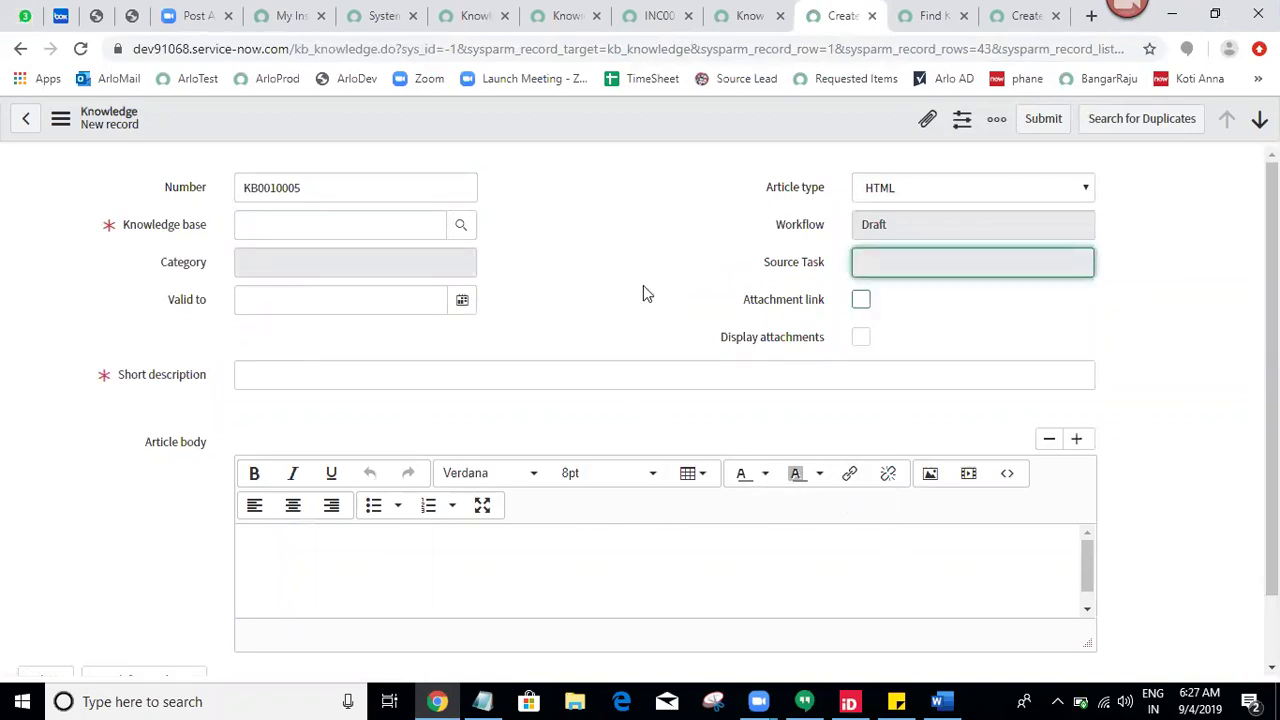
key(Tab)
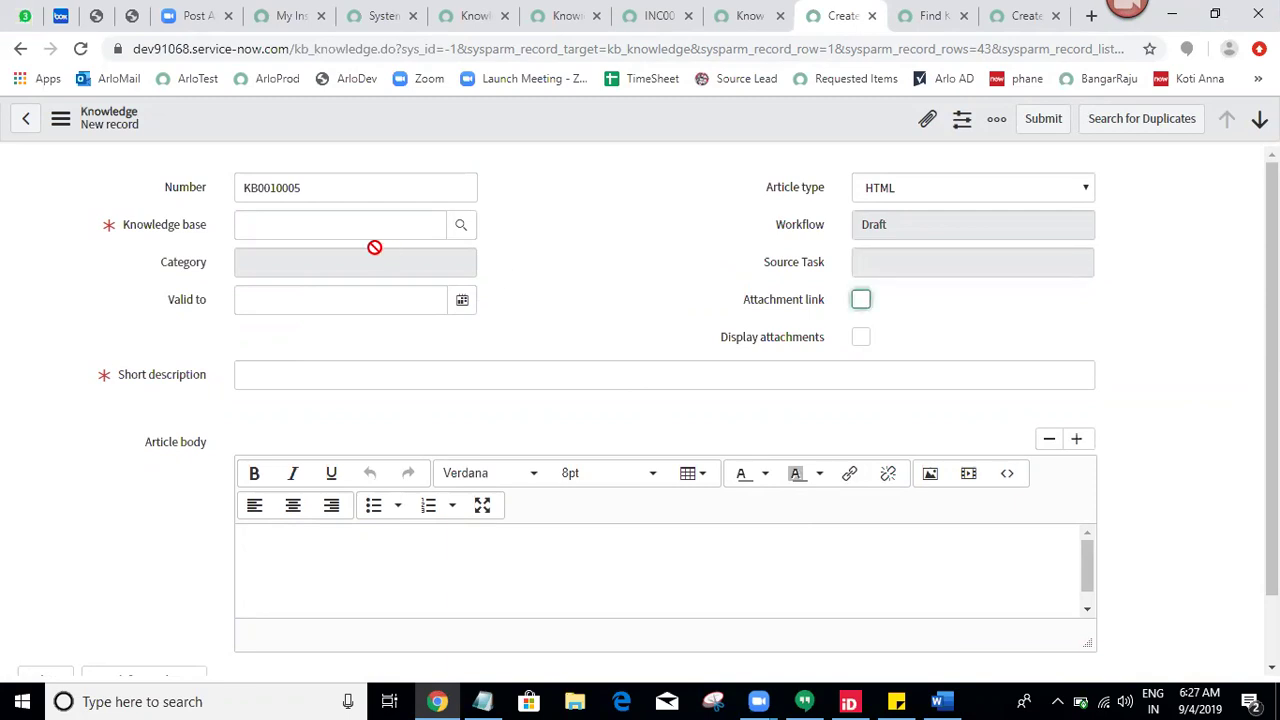
Save the new article in the IT knowledge base with short description "test", and submit it for publishing.
click(339, 213)
text(it)
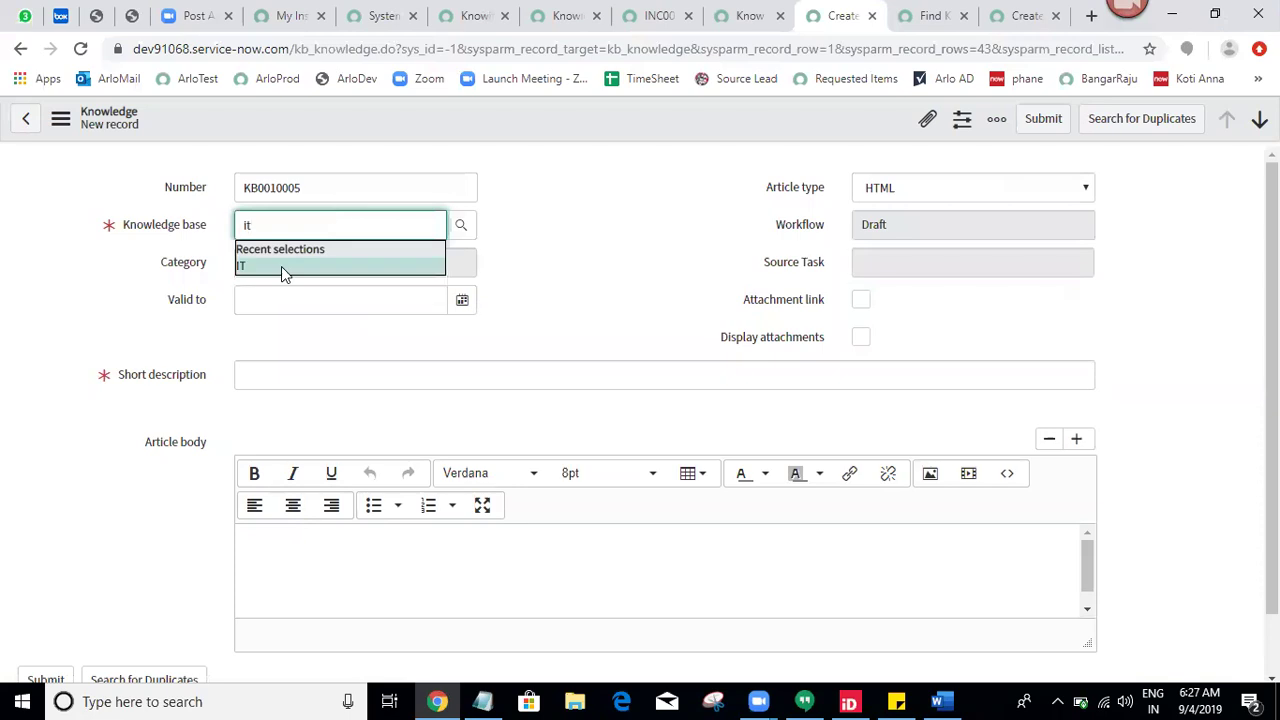
click(281, 266)
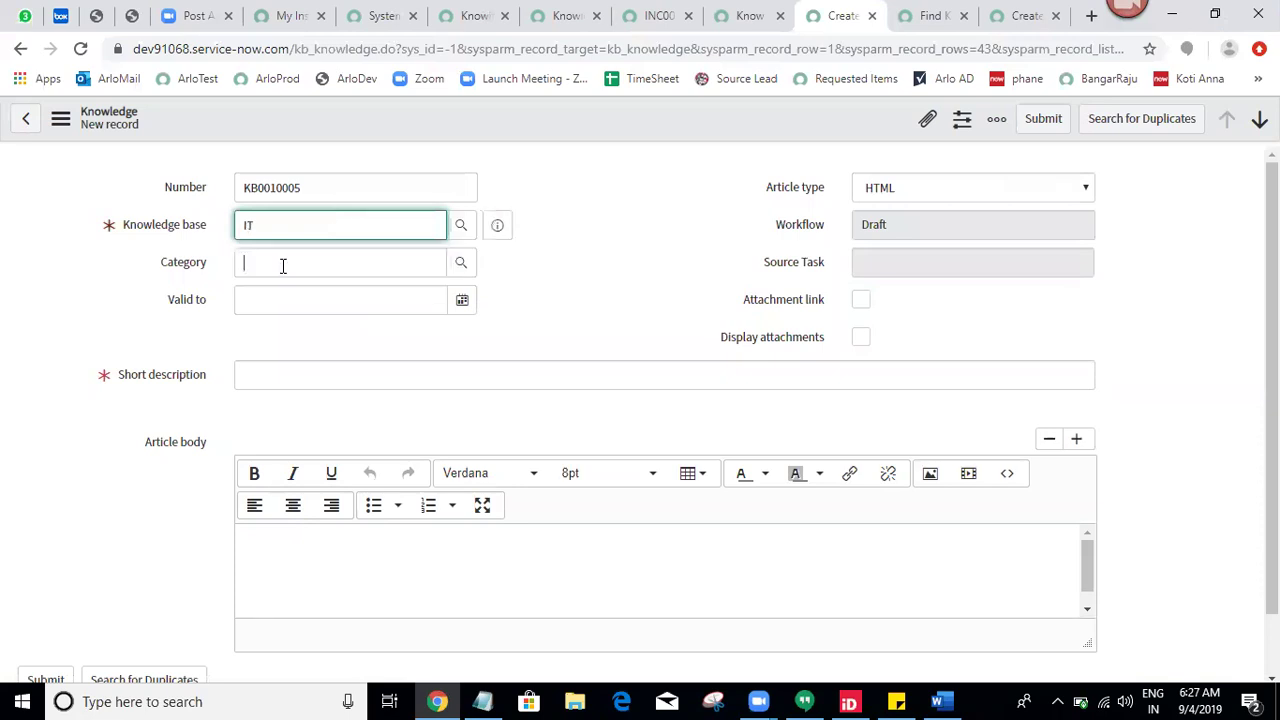
click(411, 378)
text(test)
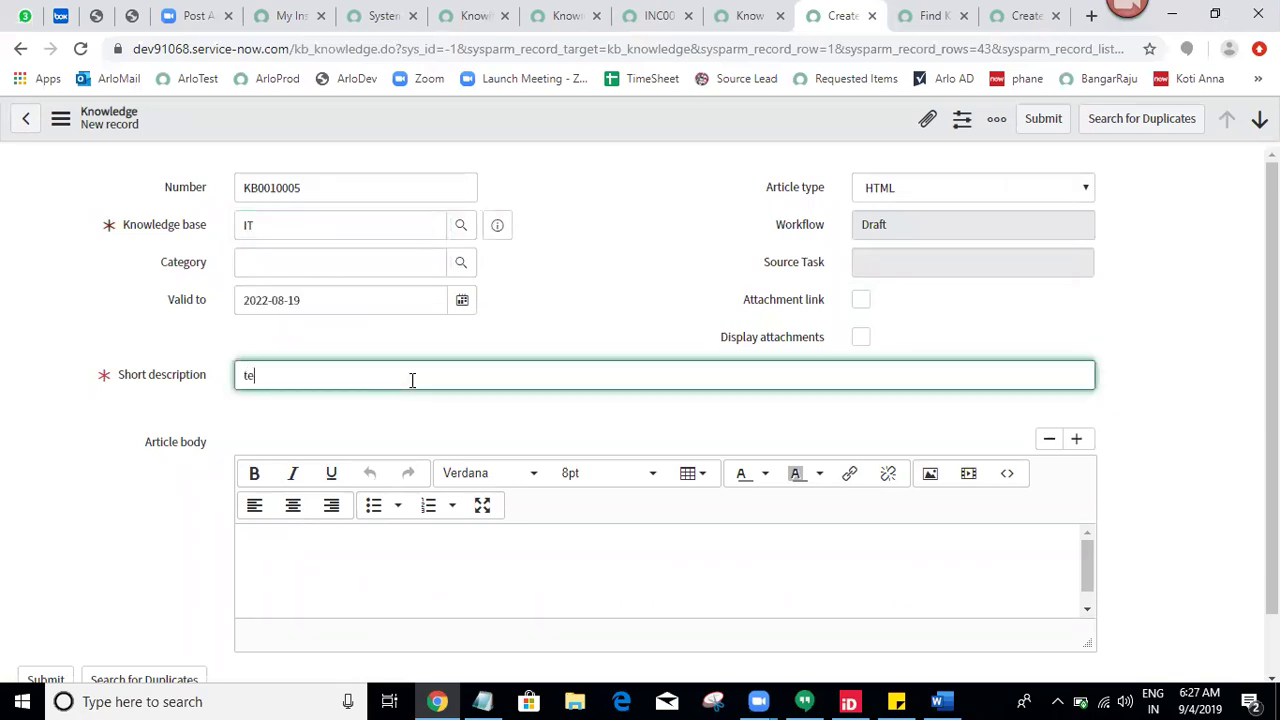
right_click(532, 112)
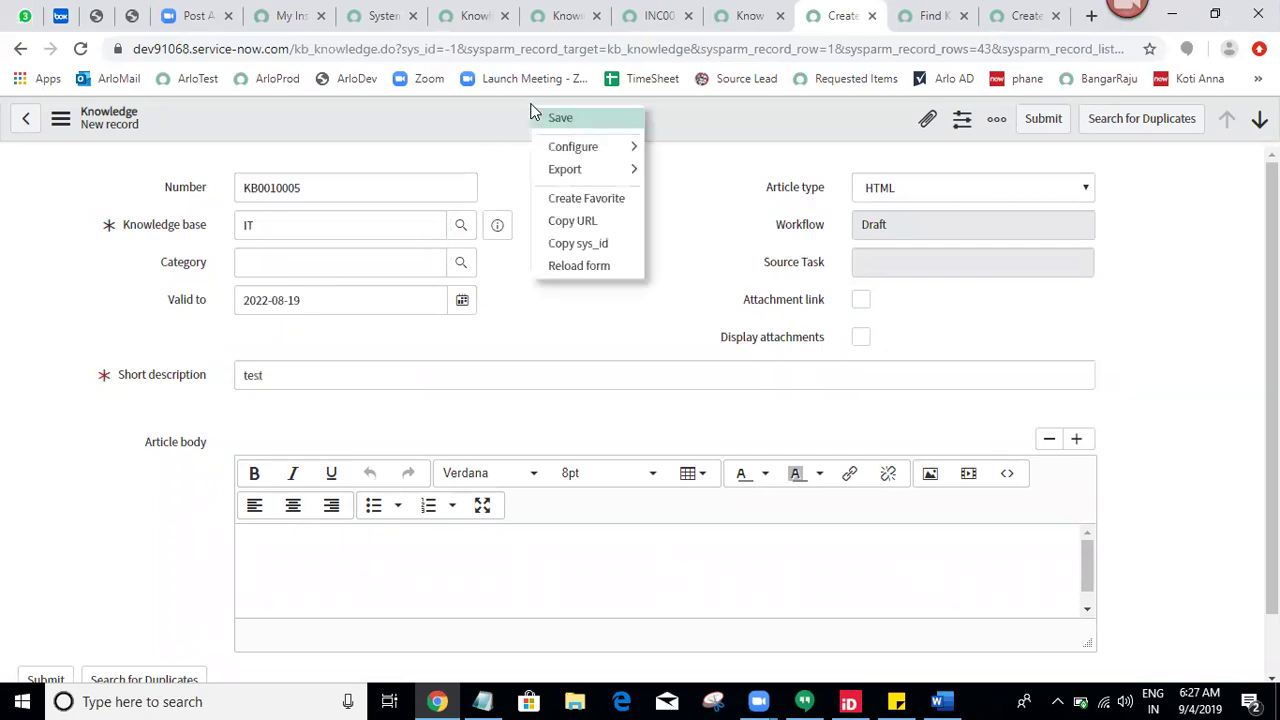
click(545, 118)
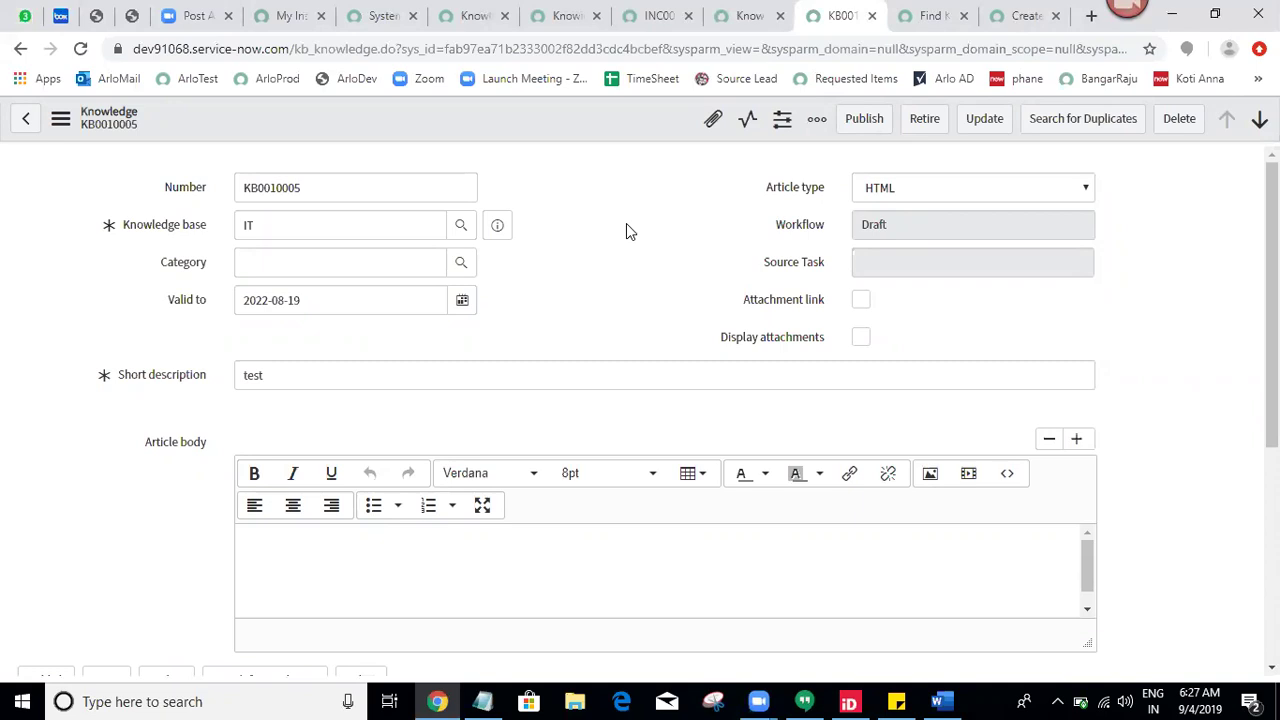
click(864, 128)
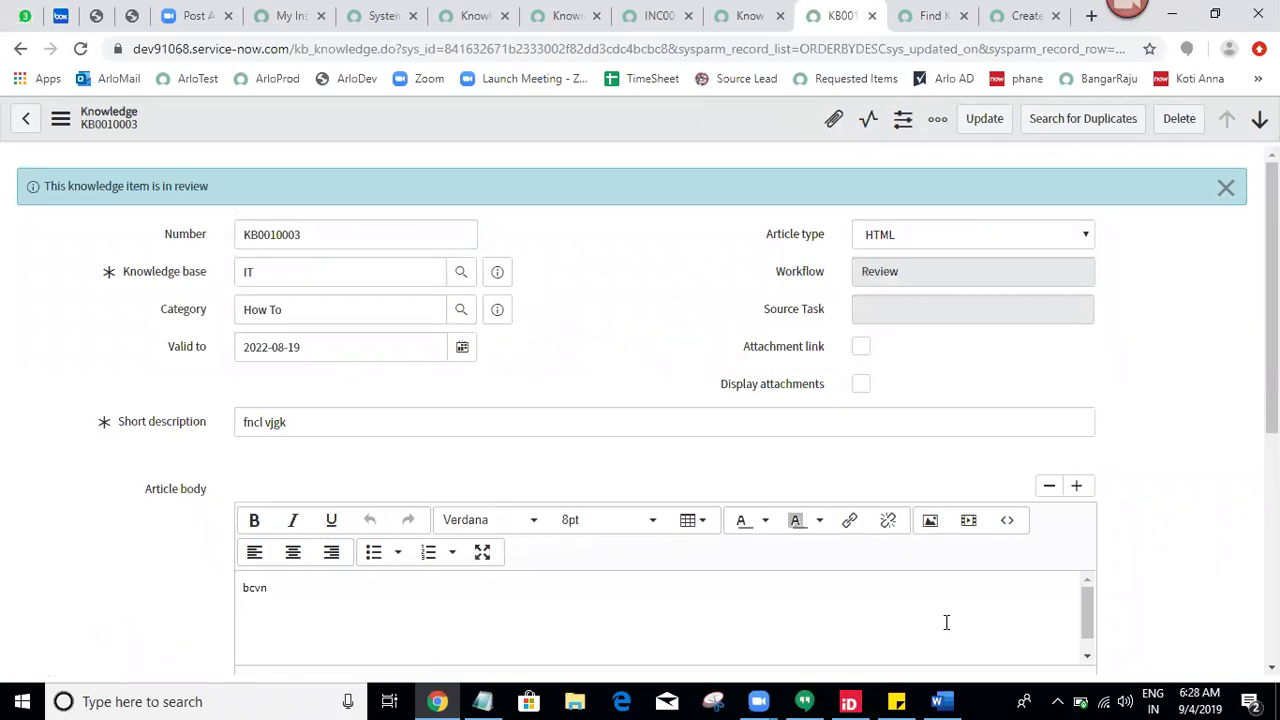
Check the Review stage in the Word lifecycle diagram, and examine the approvals listed for article KB0010003 in the browser.
key(alt+Tab)
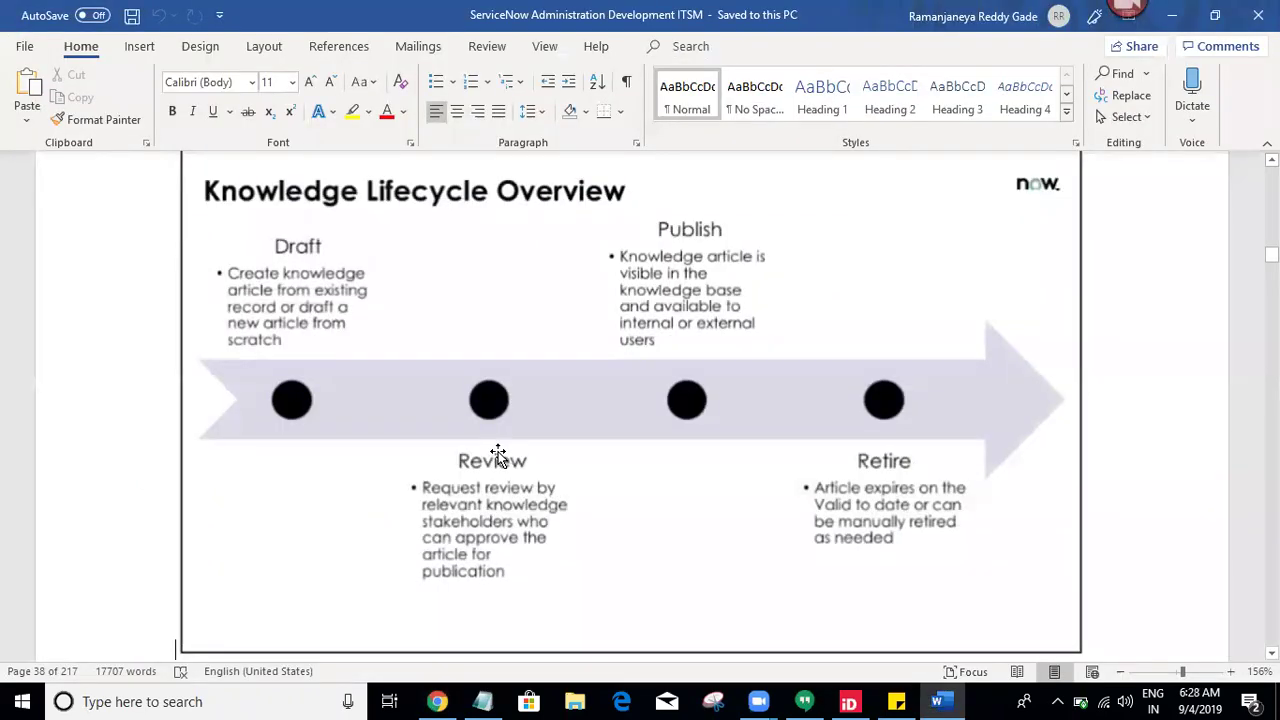
key(alt+Tab)
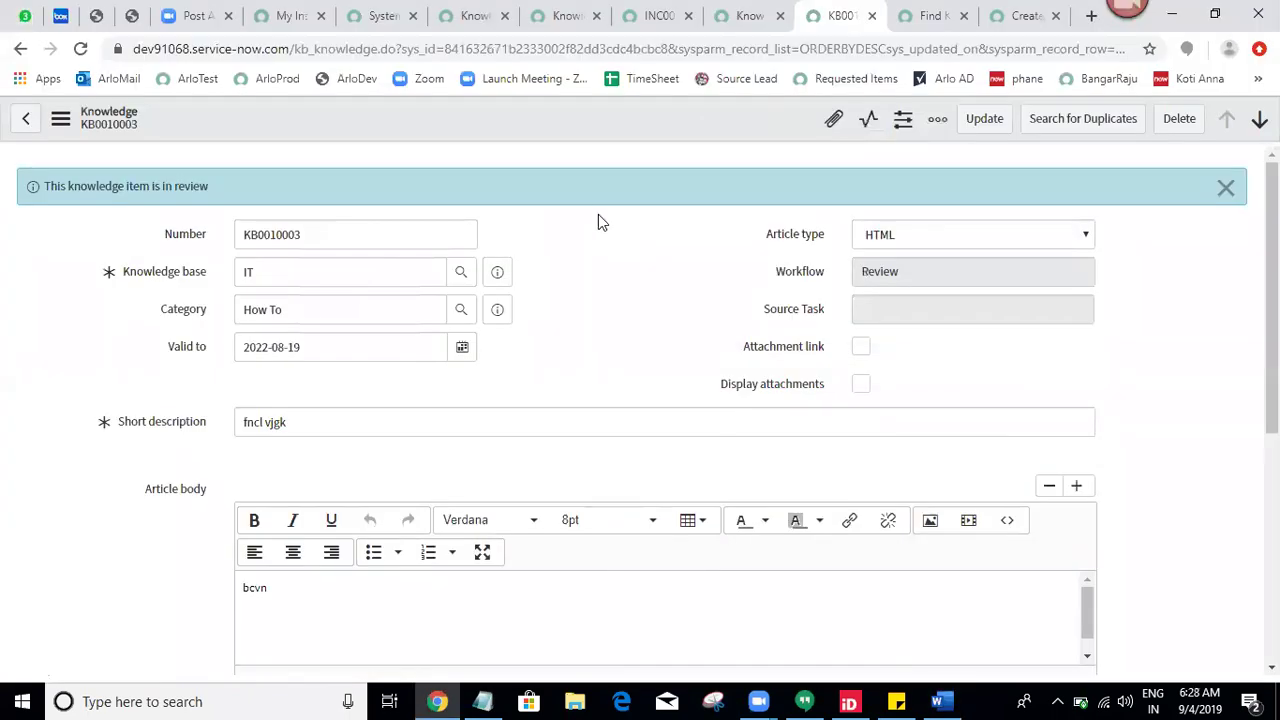
scroll(598, 214, down, 5)
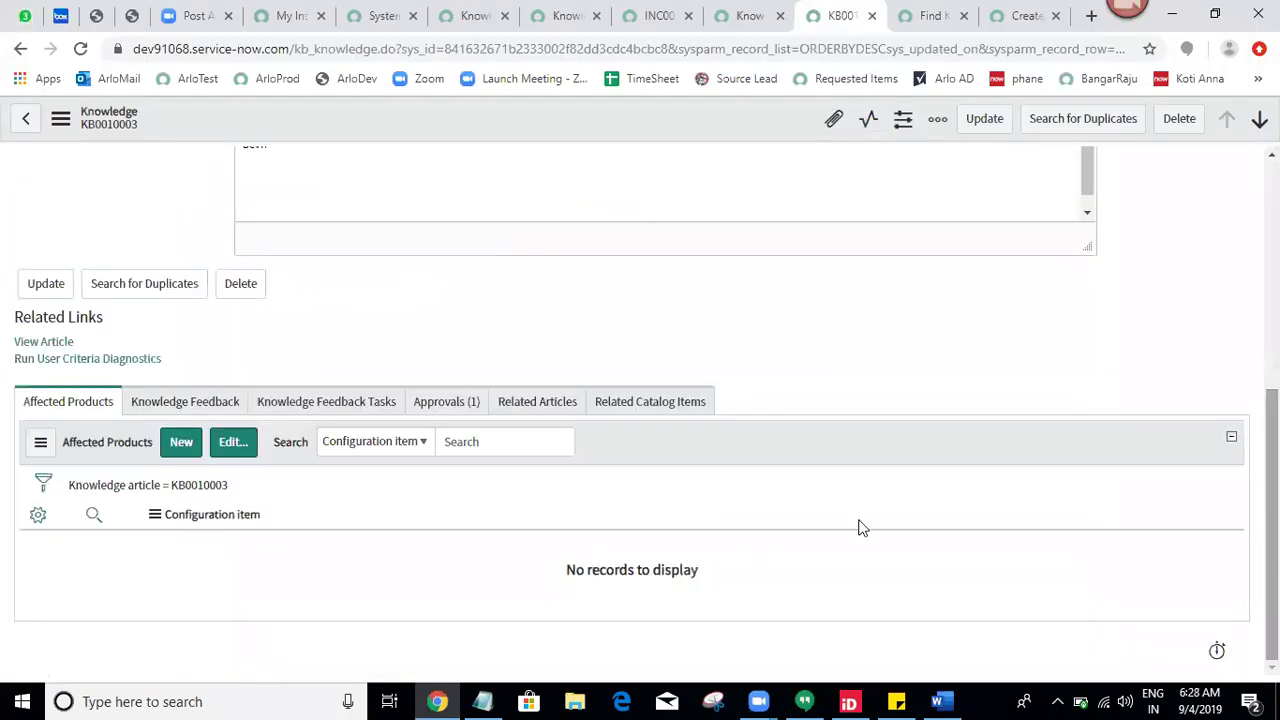
click(470, 400)
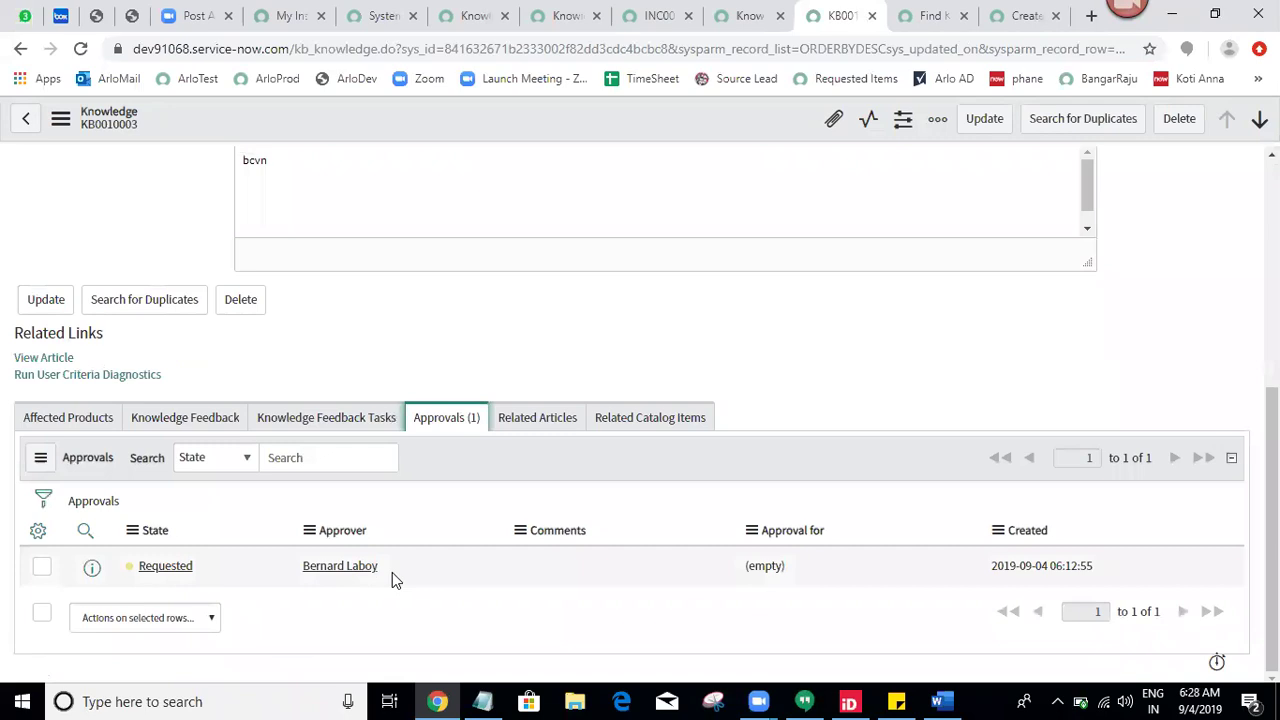
drag(1272, 530, 1272, 280)
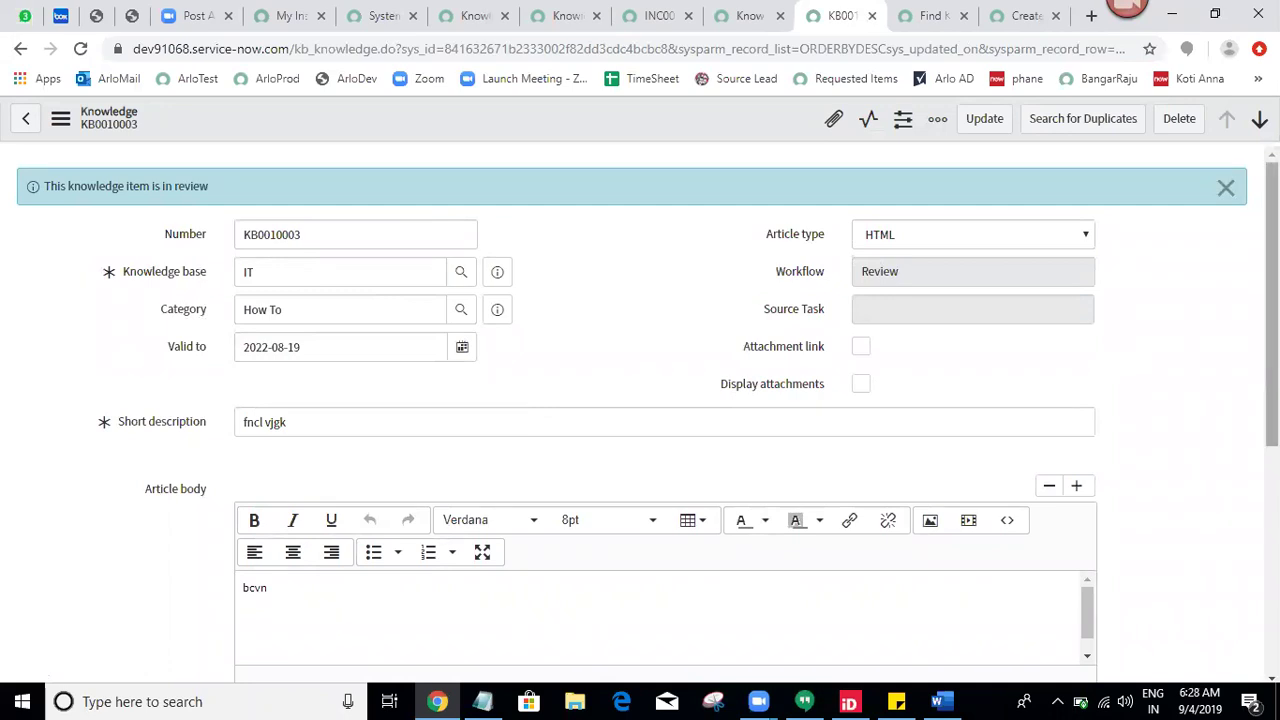
drag(1272, 300, 1272, 530)
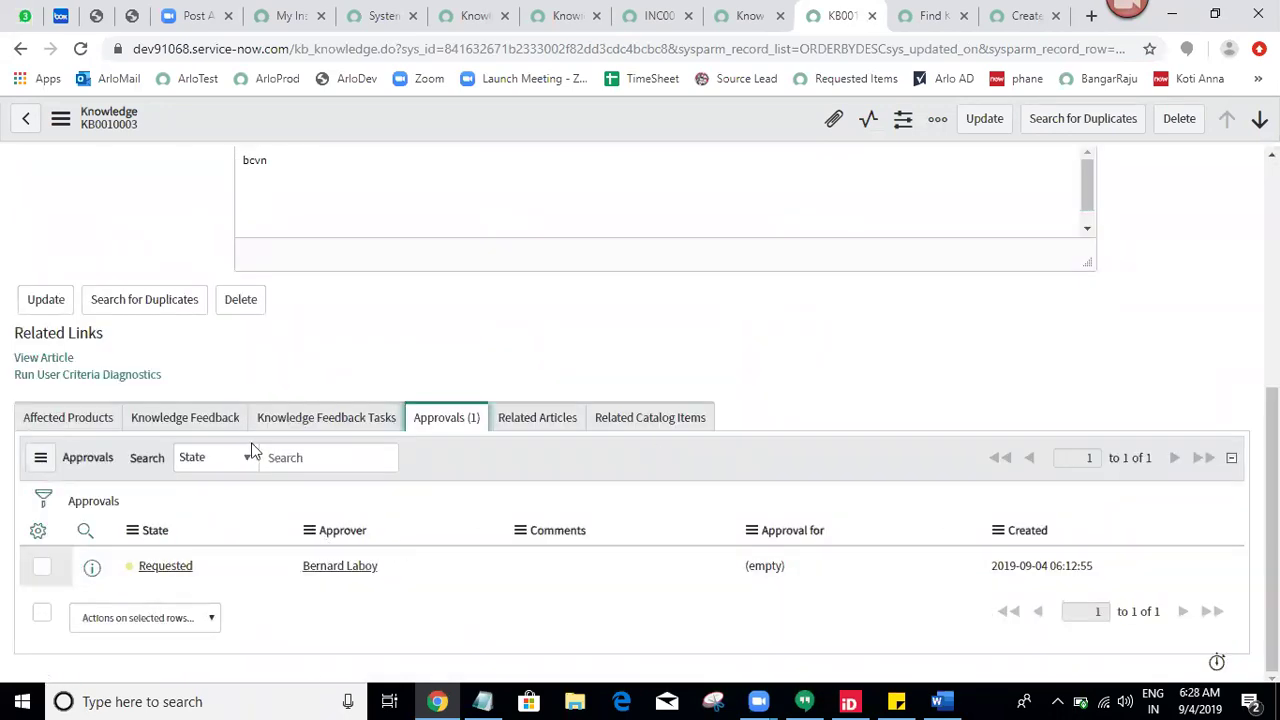
Reload article KB0010003 and approve its requested approval.
right_click(176, 571)
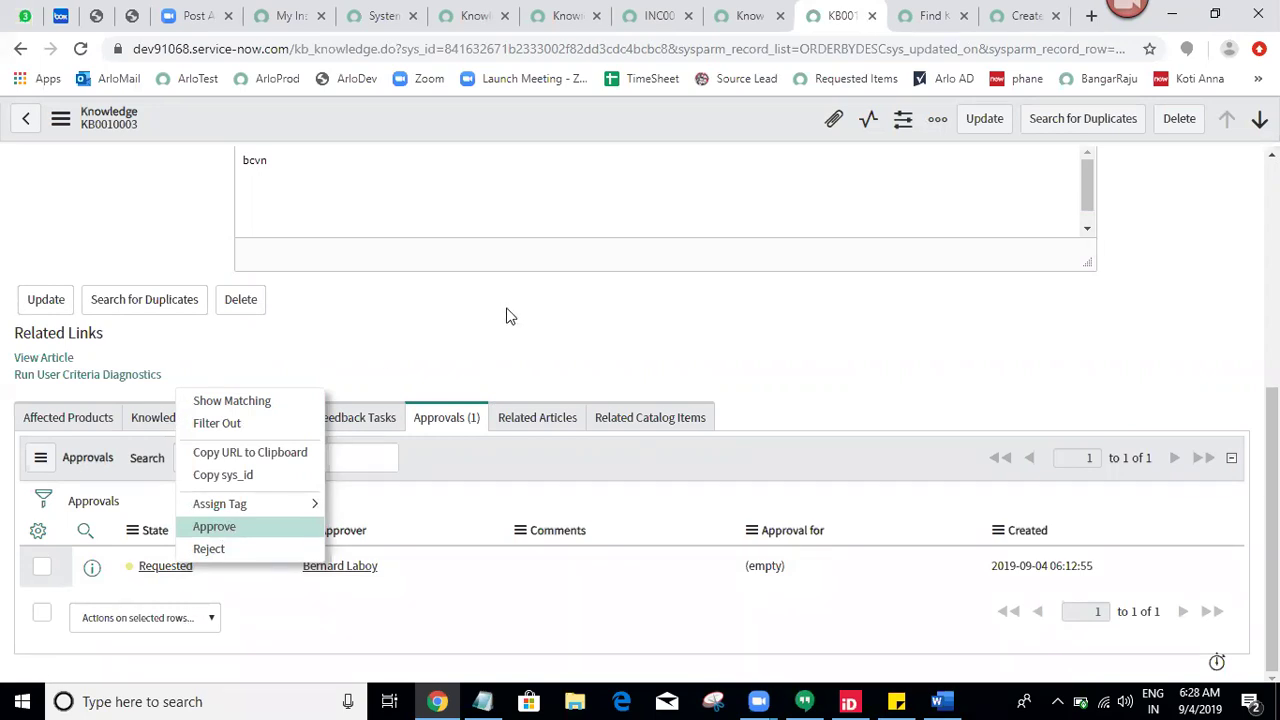
click(82, 50)
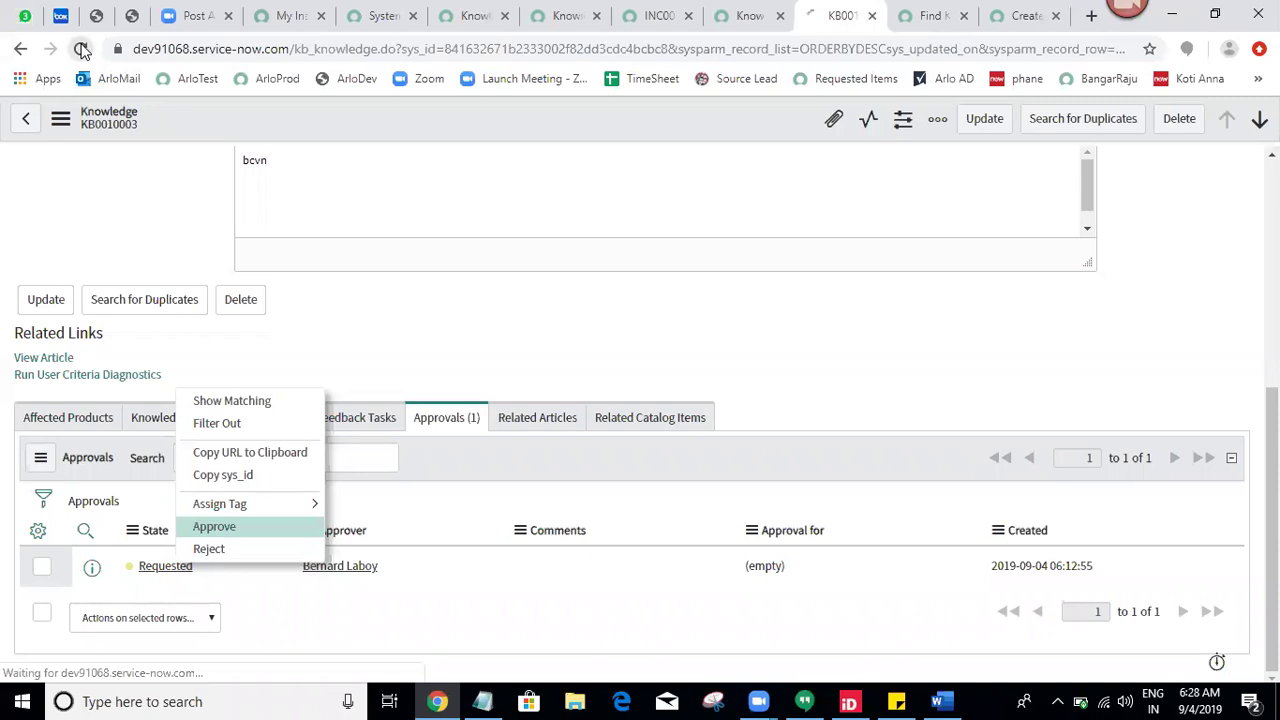
triple_click(446, 330)
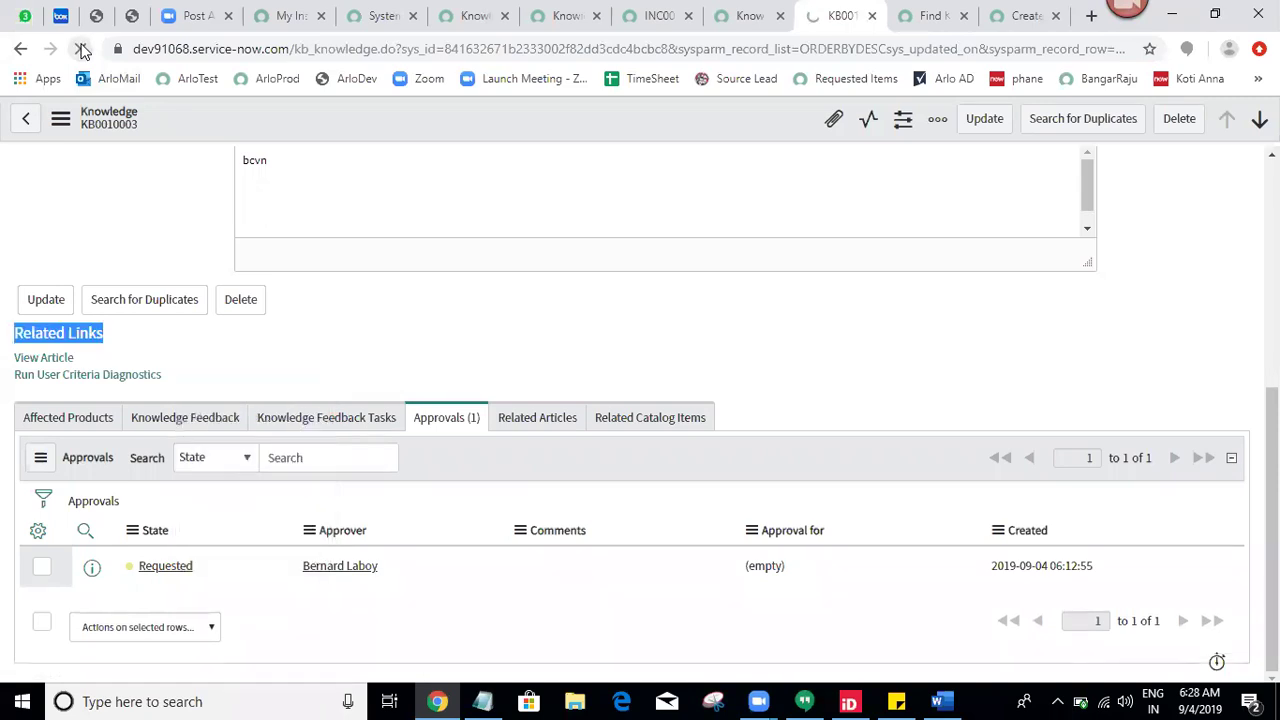
click(446, 330)
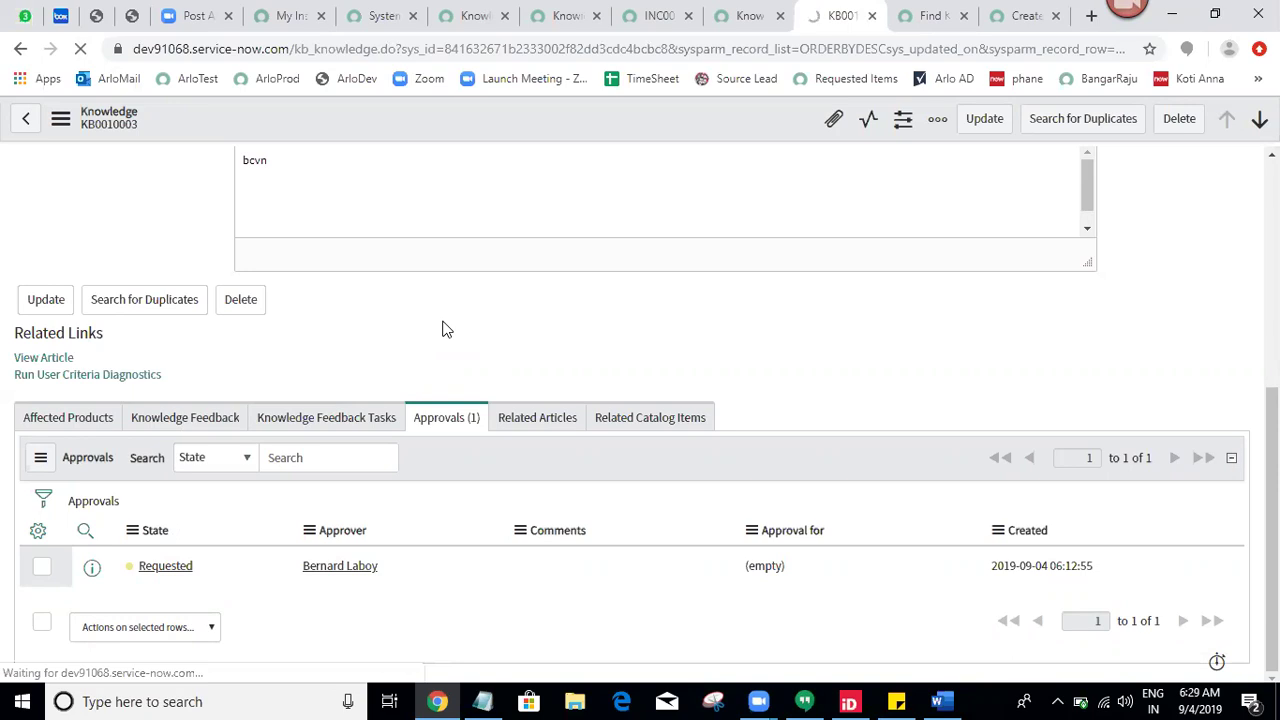
click(727, 699)
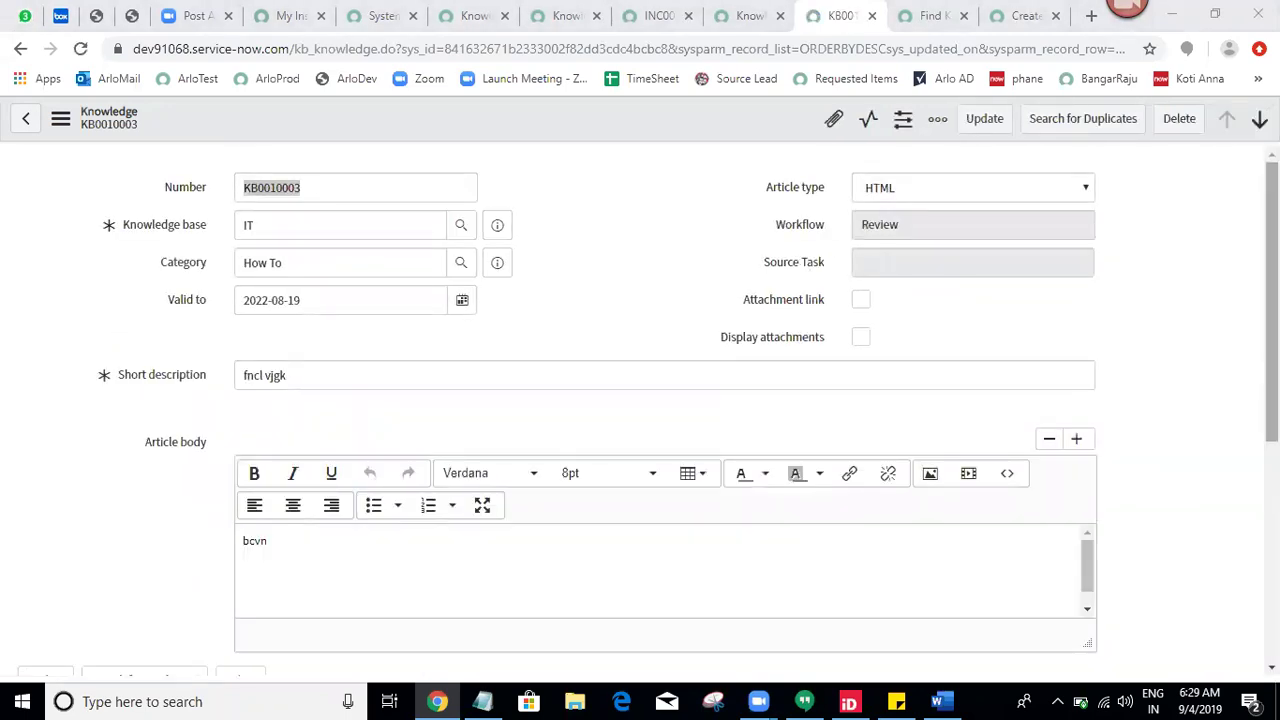
scroll(317, 514, down, 5)
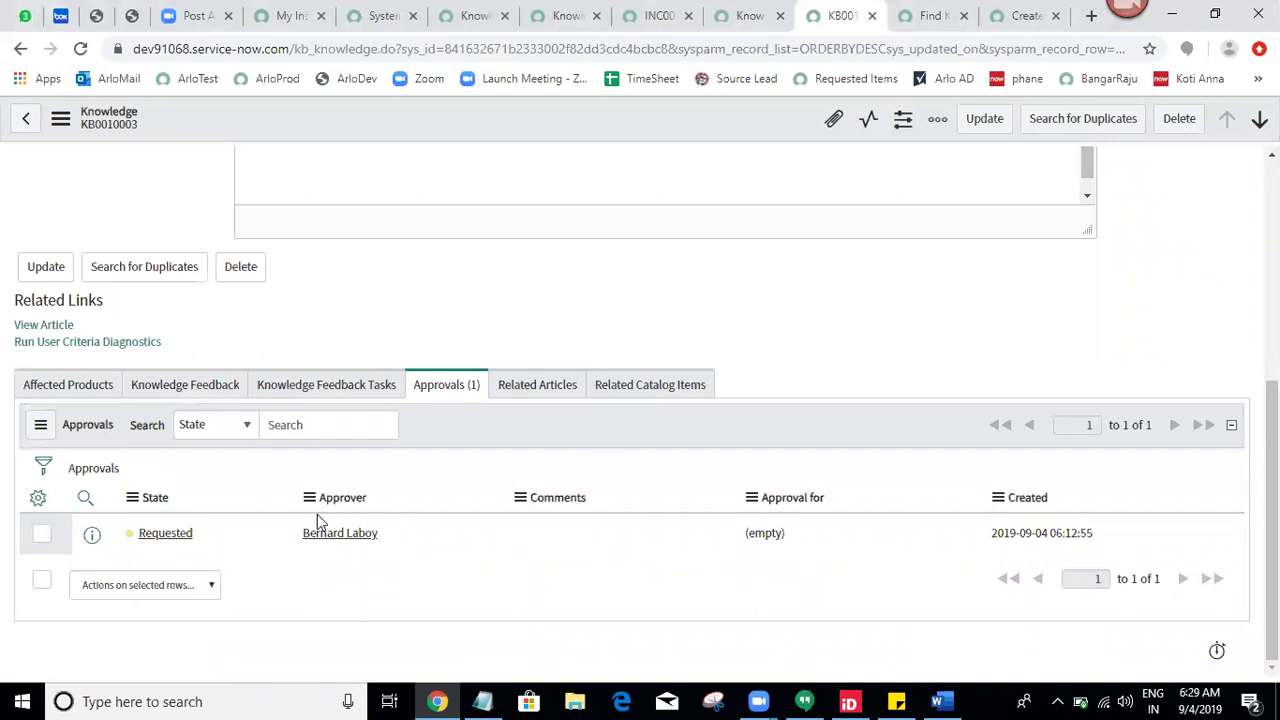
right_click(170, 532)
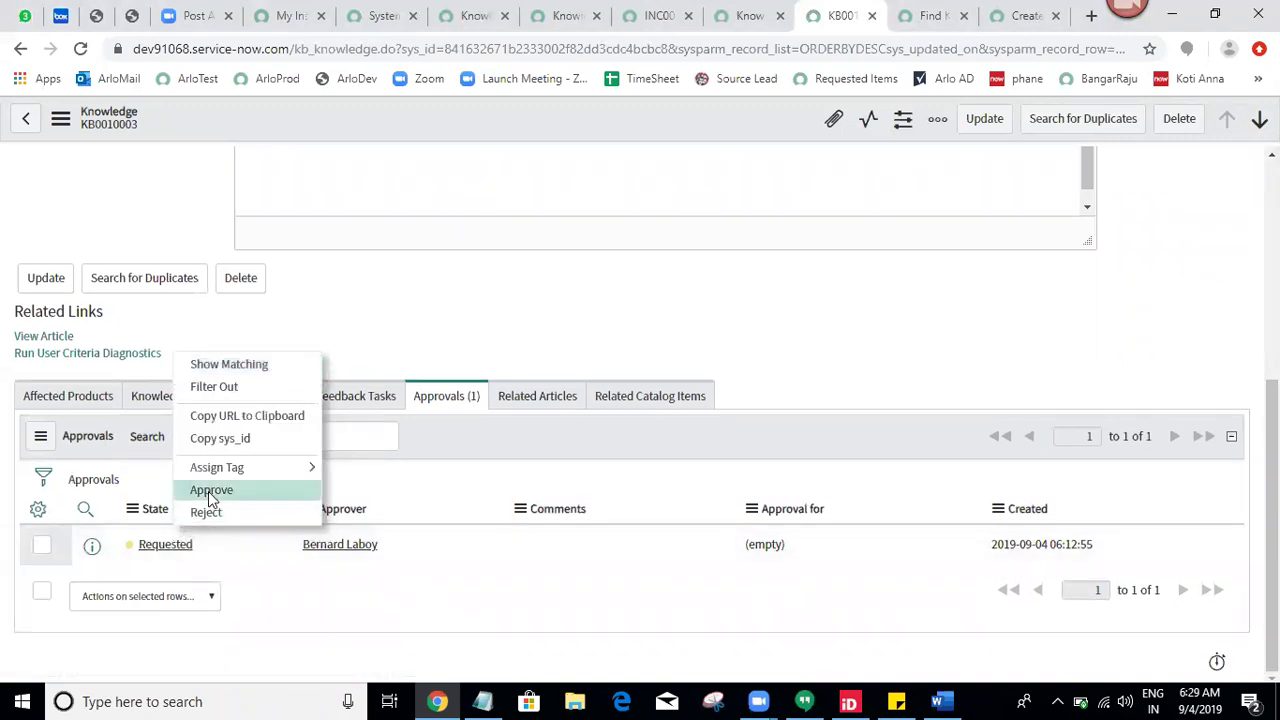
click(210, 491)
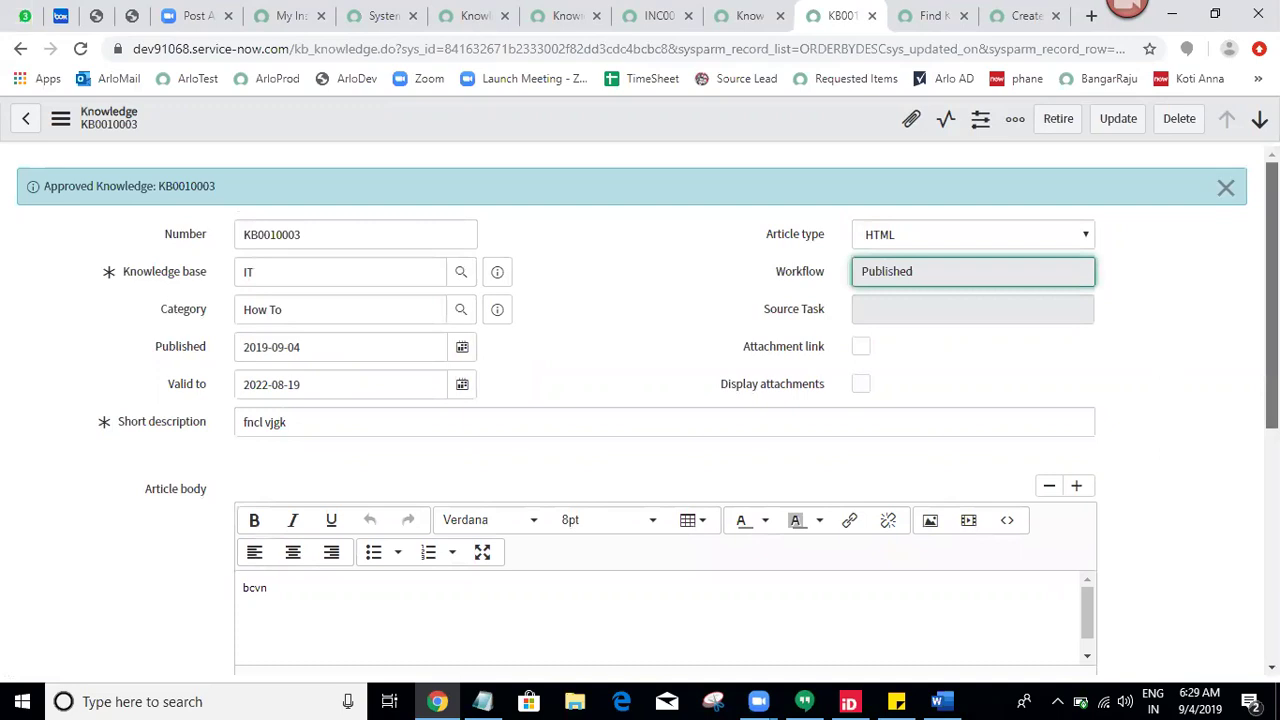
Examine the approved article's workflow state, Valid to date and Retire option.
drag(1272, 250, 1272, 490)
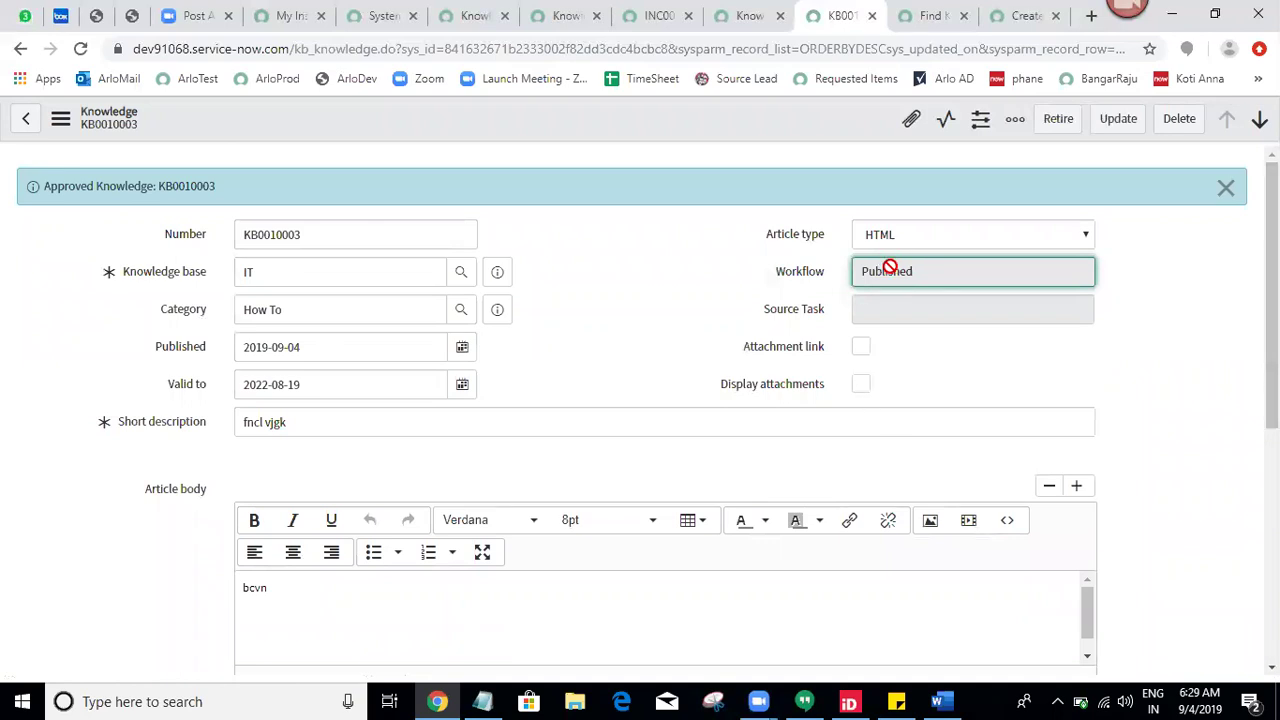
key(Tab)
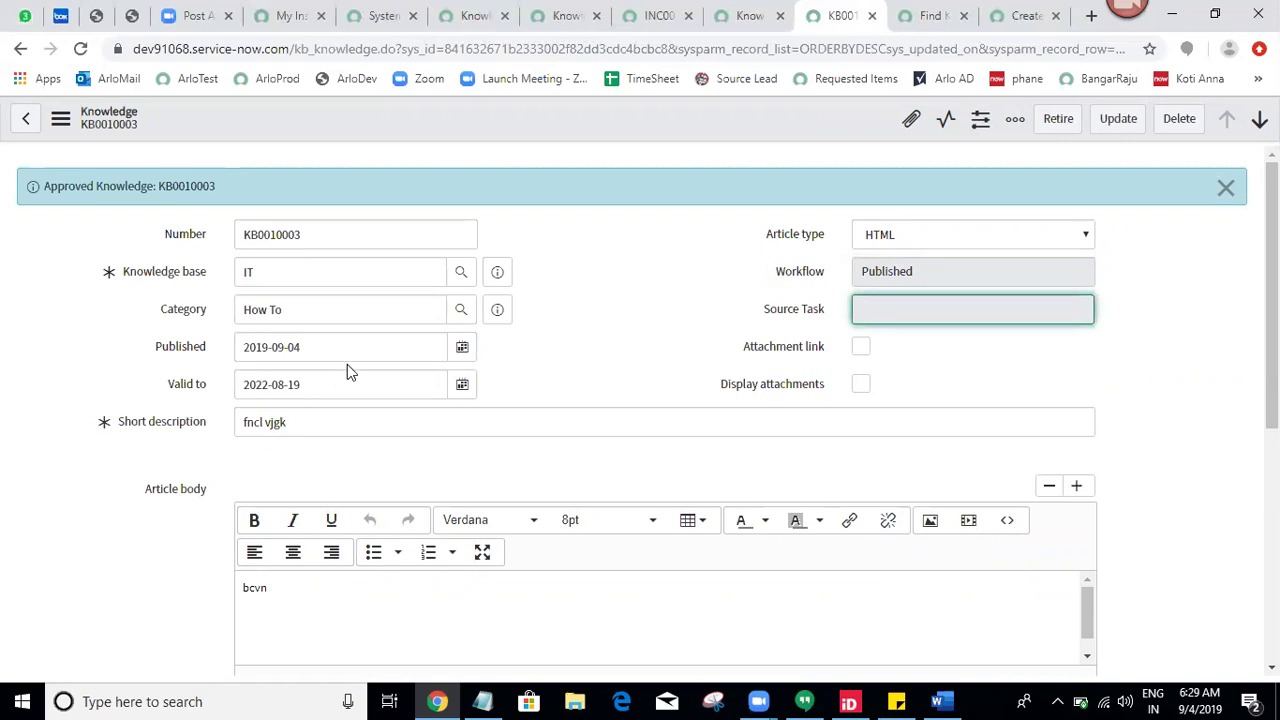
click(307, 388)
key(ctrl+a)
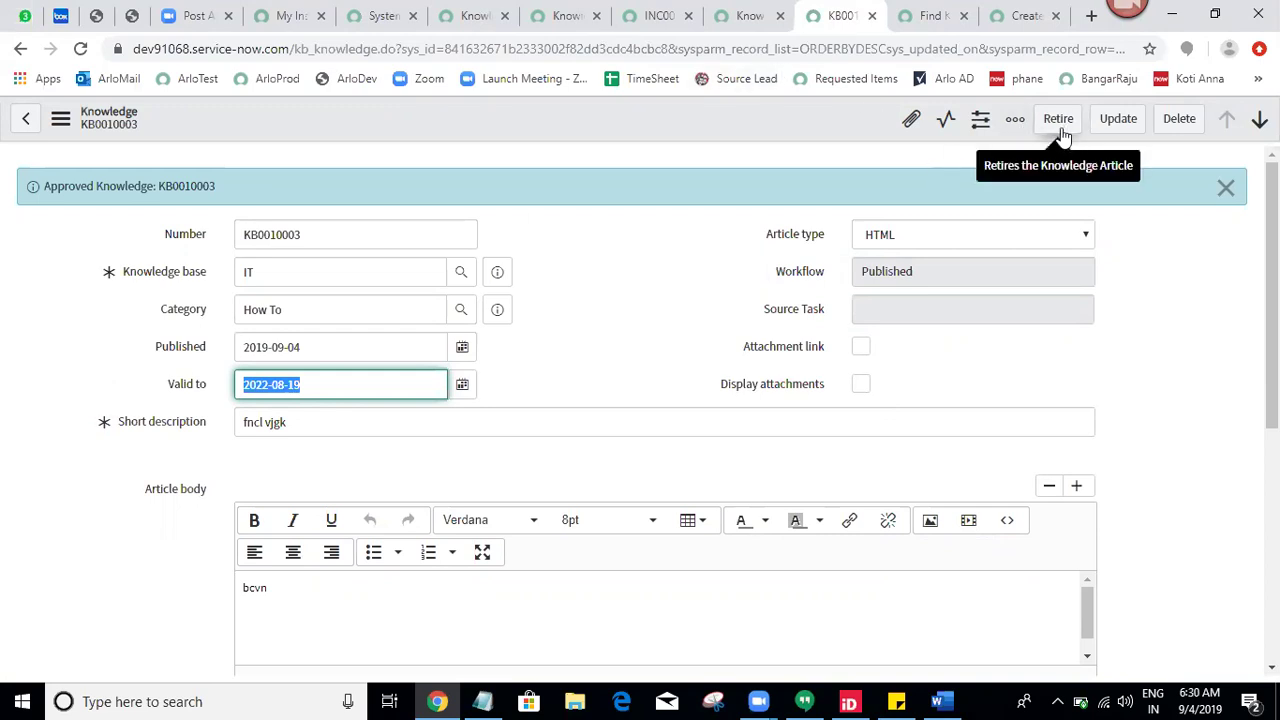
click(574, 160)
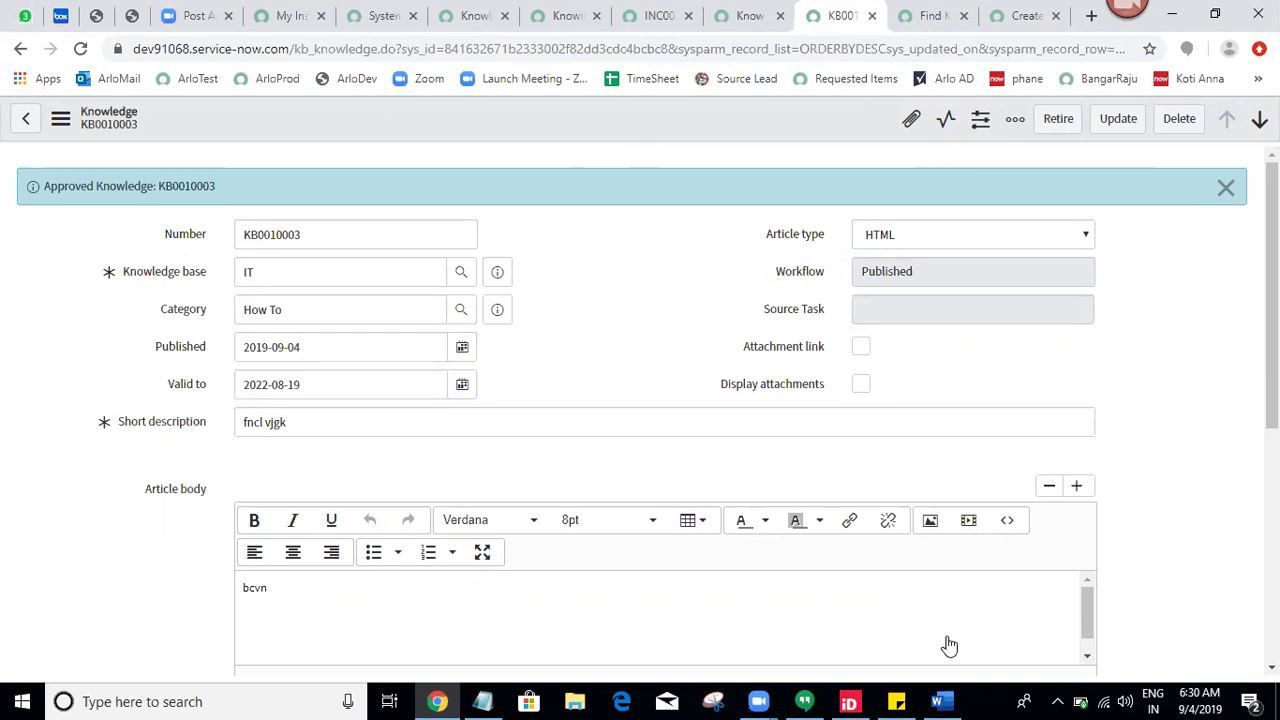
Switch to the Word document and review the Knowledge Lifecycle Overview and "How can Knowledge be Created?" slides.
click(937, 701)
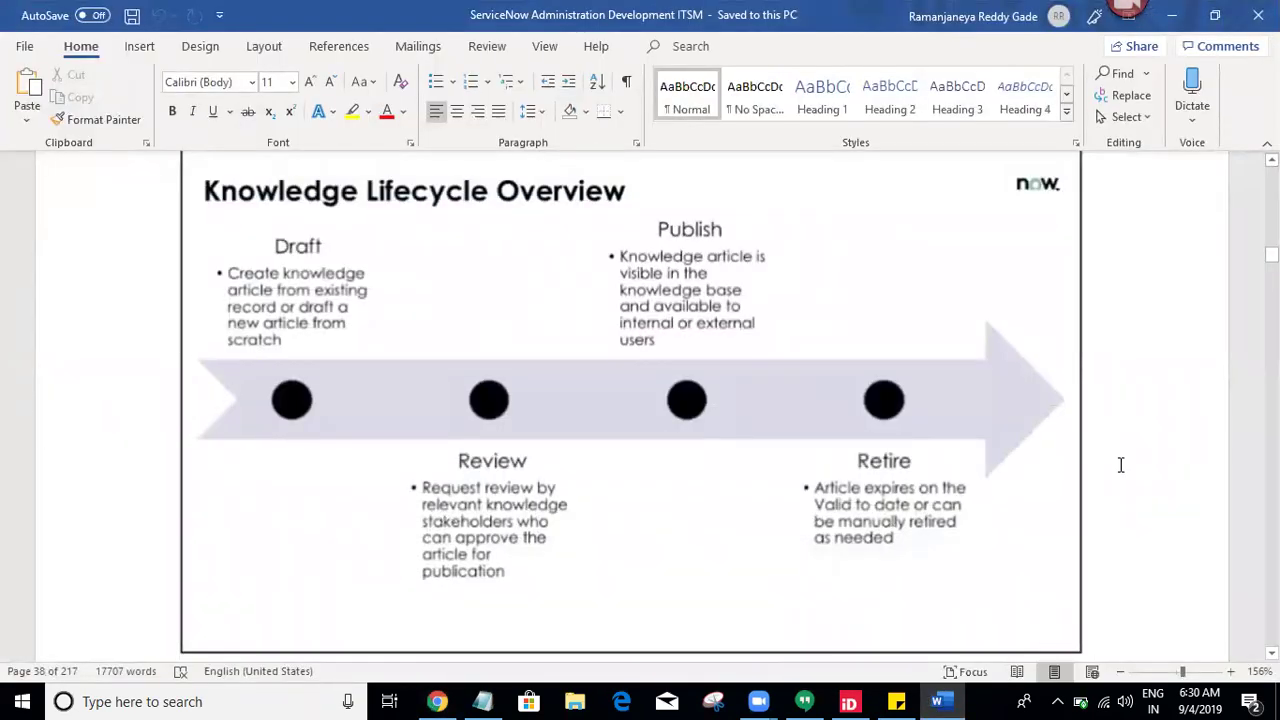
scroll(1120, 464, down, 5)
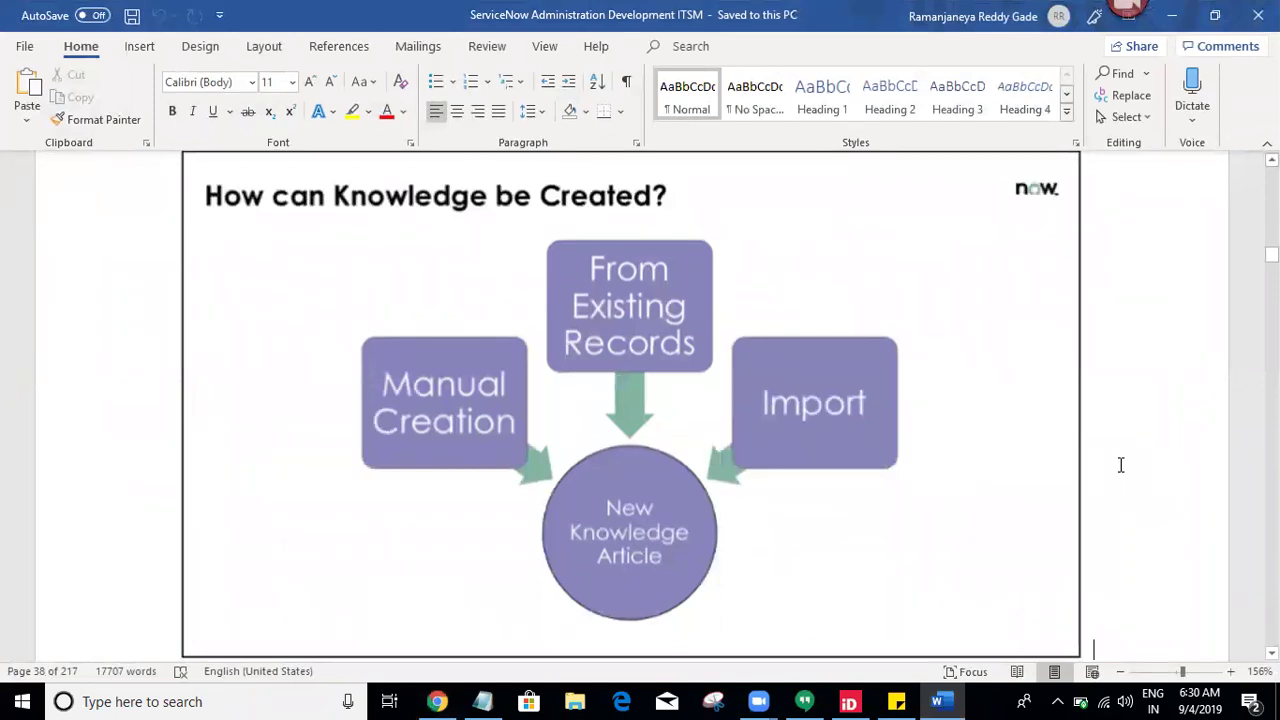